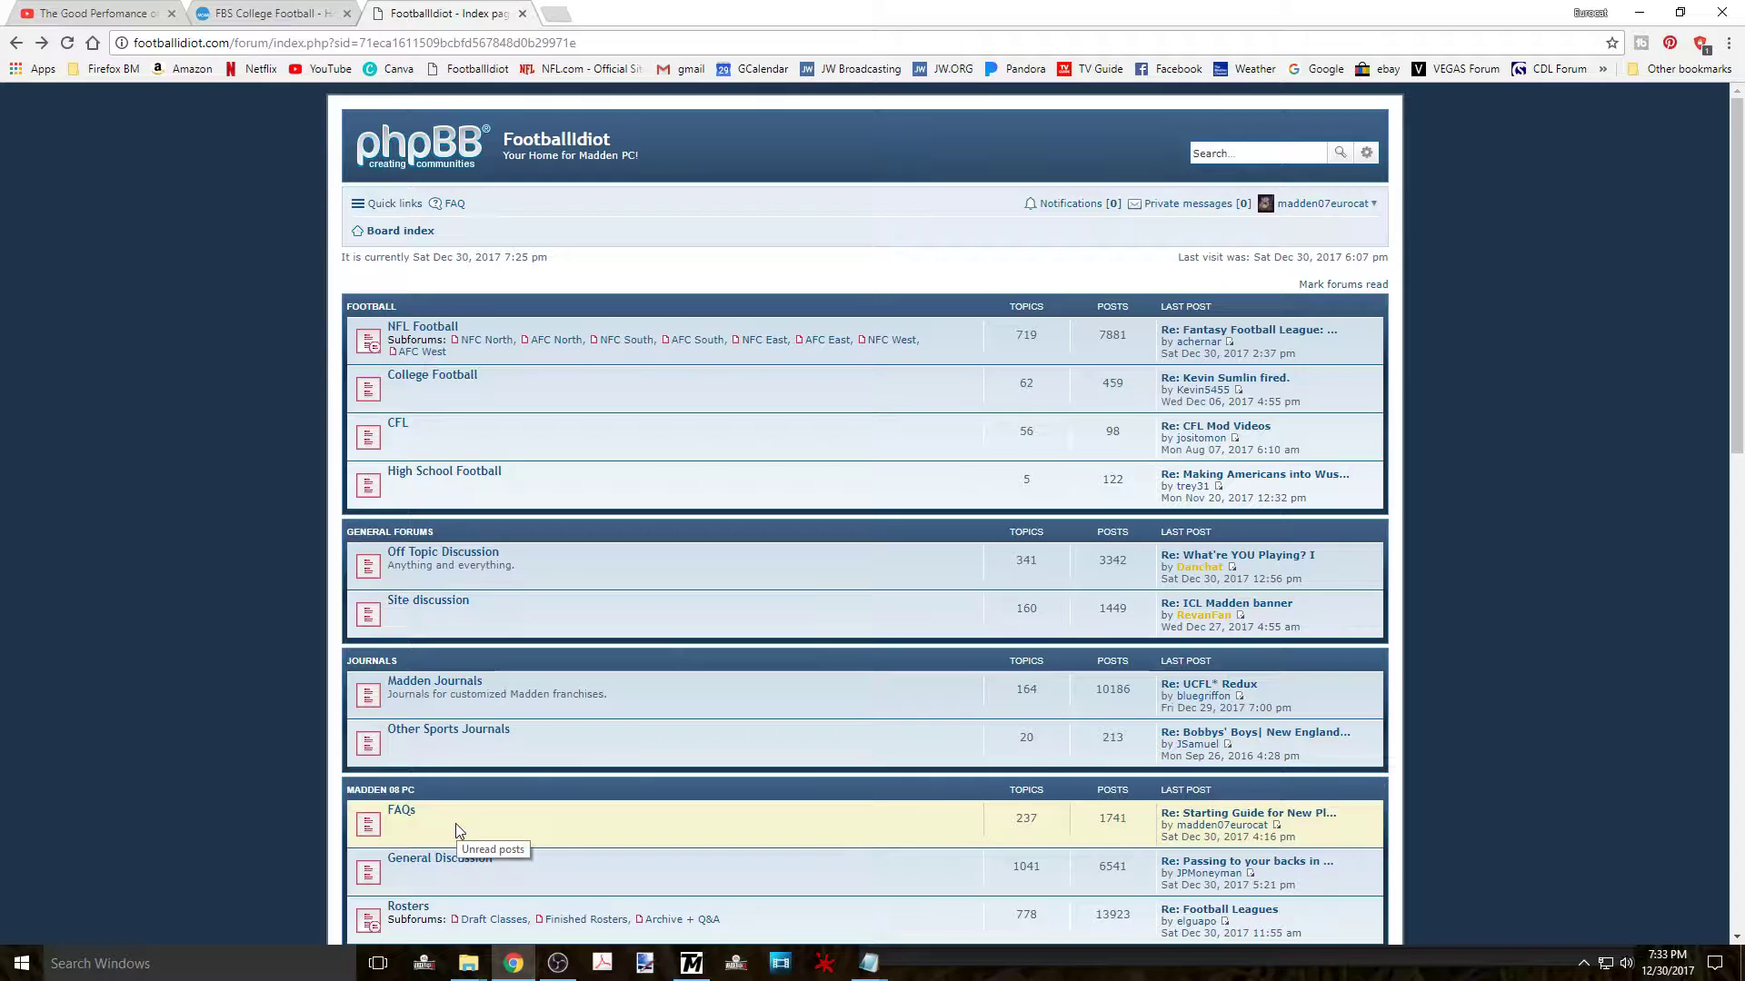
Step: Open the 'Starting Guide for New Players' topic in the FAQs forum and read down the post
left_click(393, 813)
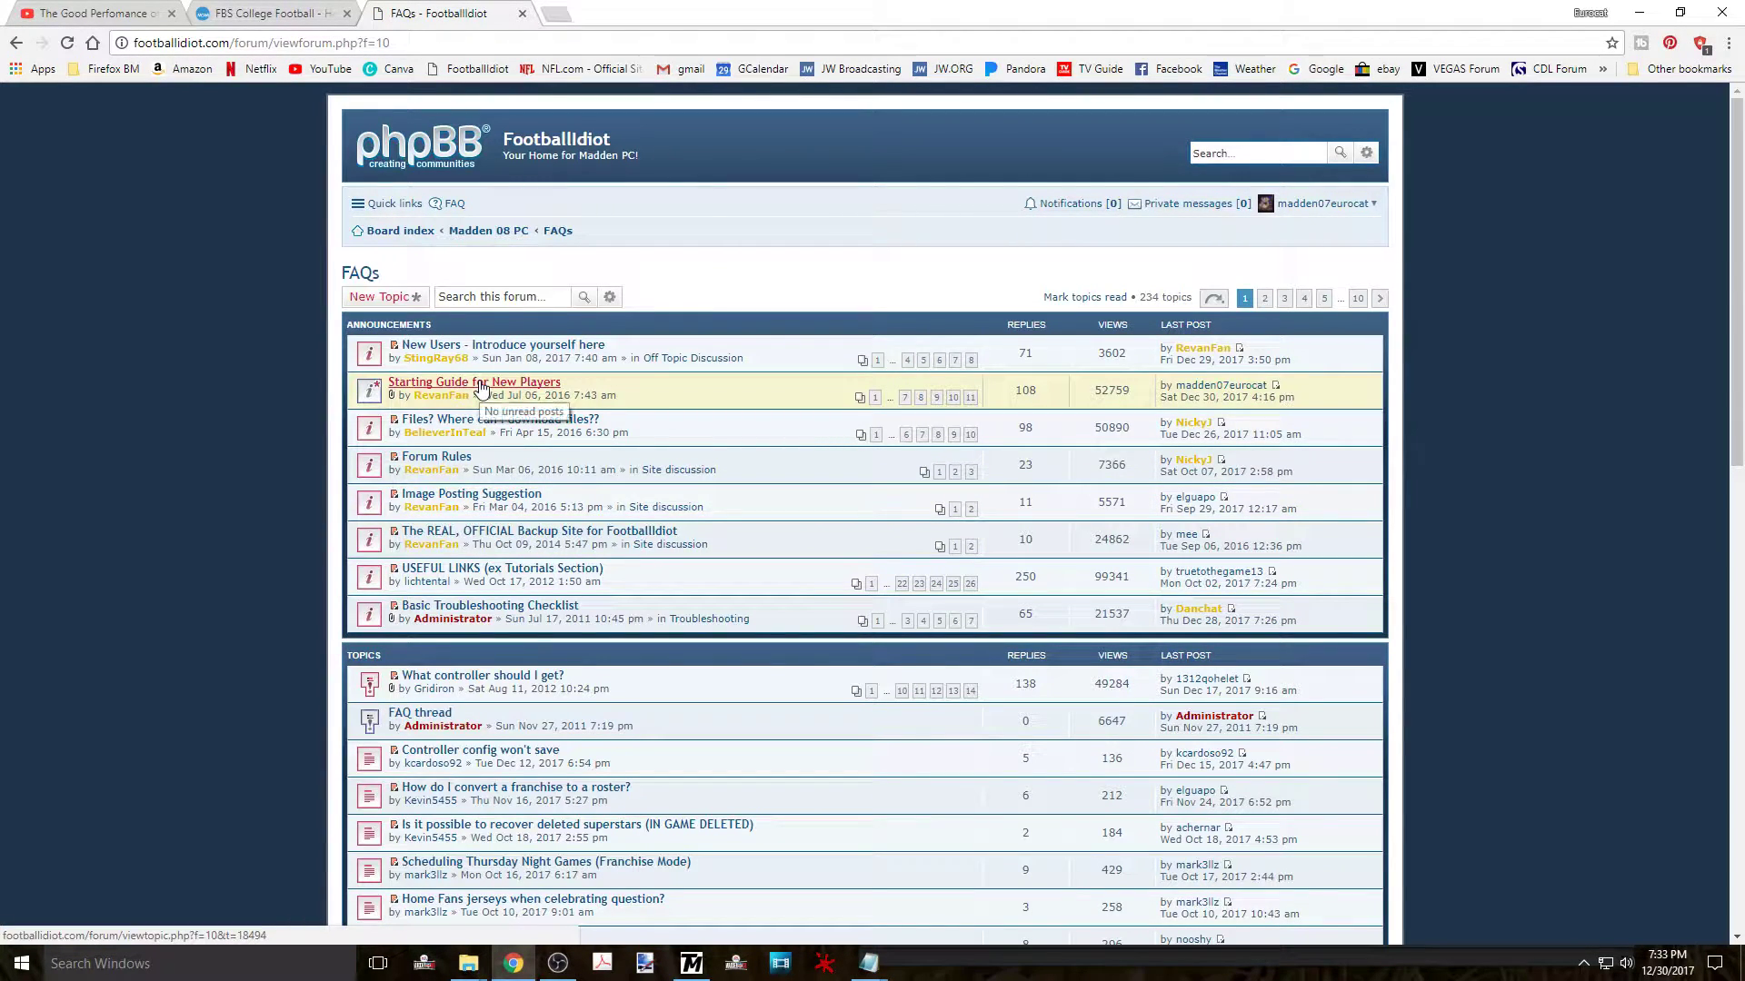
left_click(480, 384)
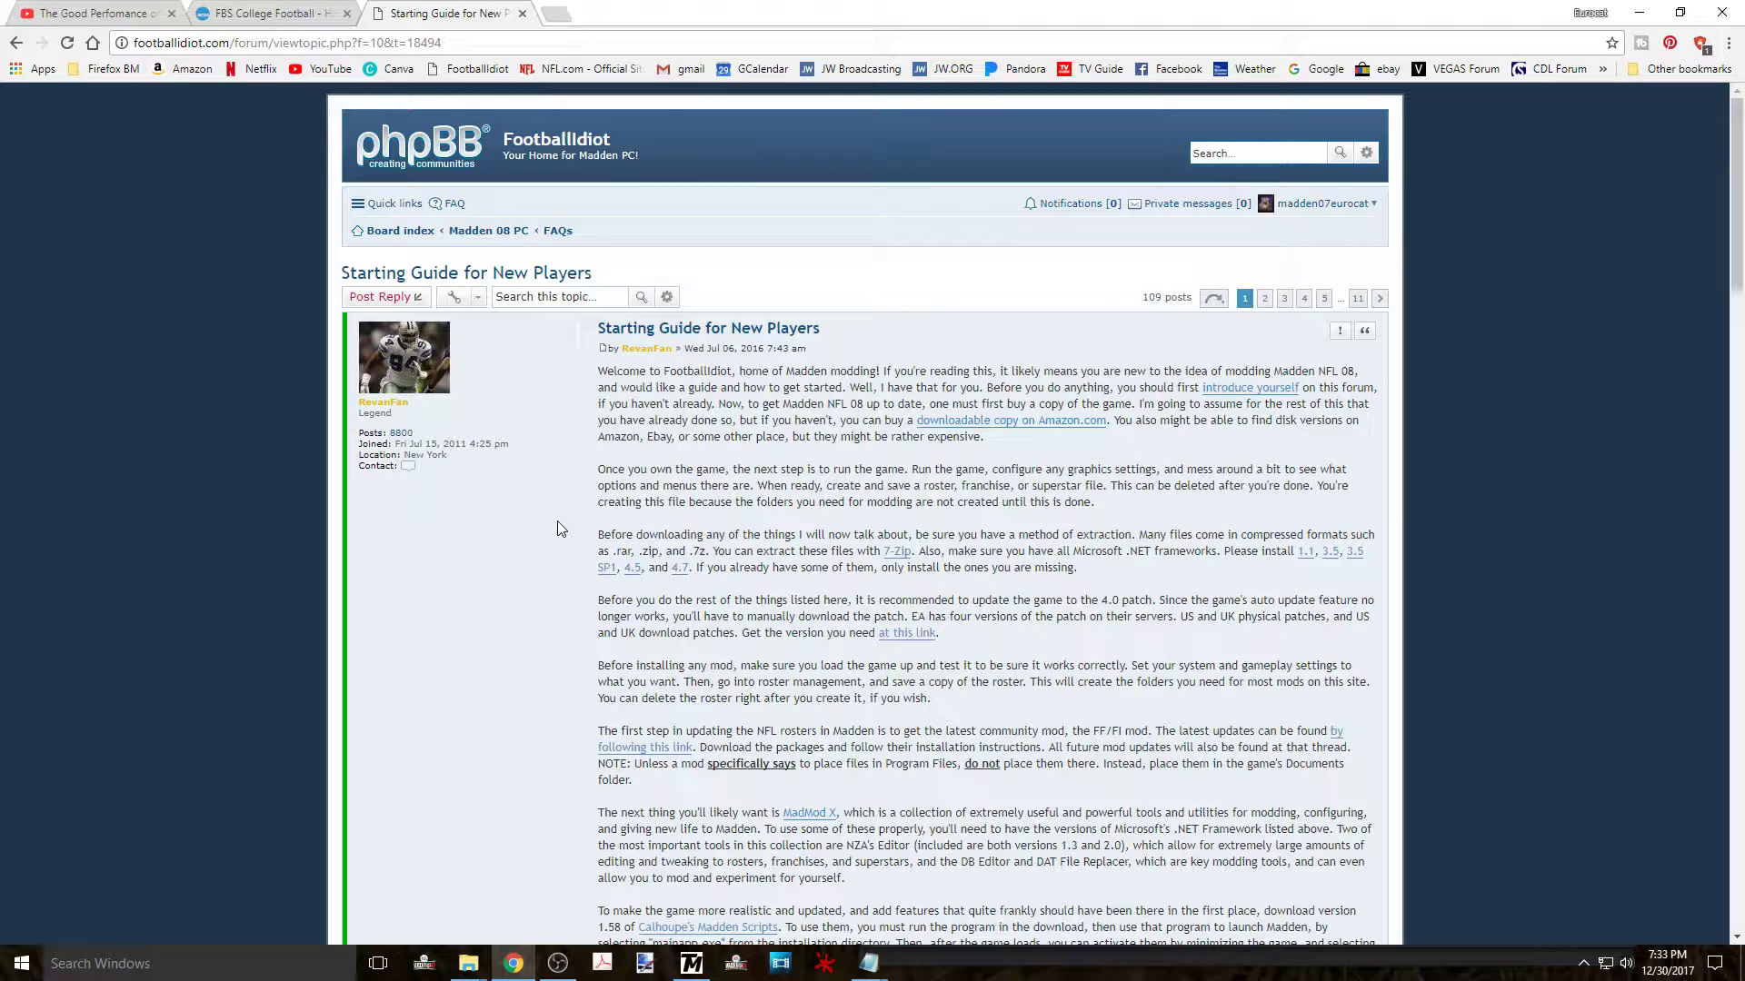
scroll(558, 529, "down", 1)
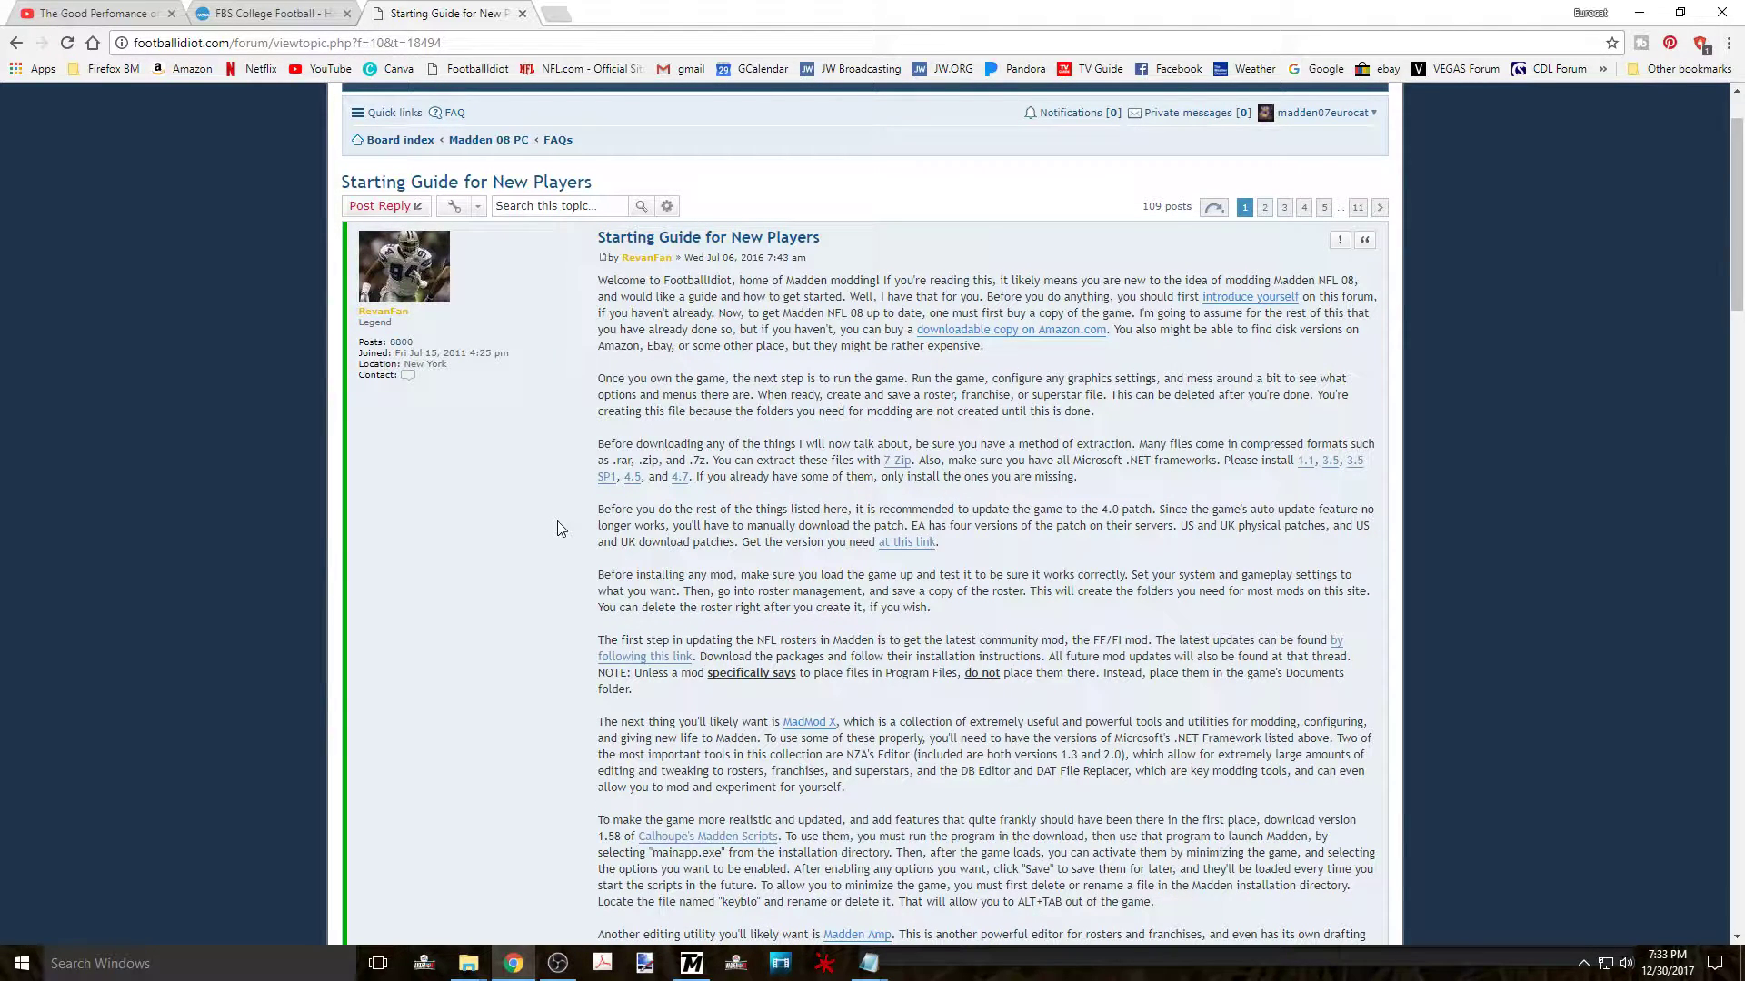
scroll(558, 529, "down", 5)
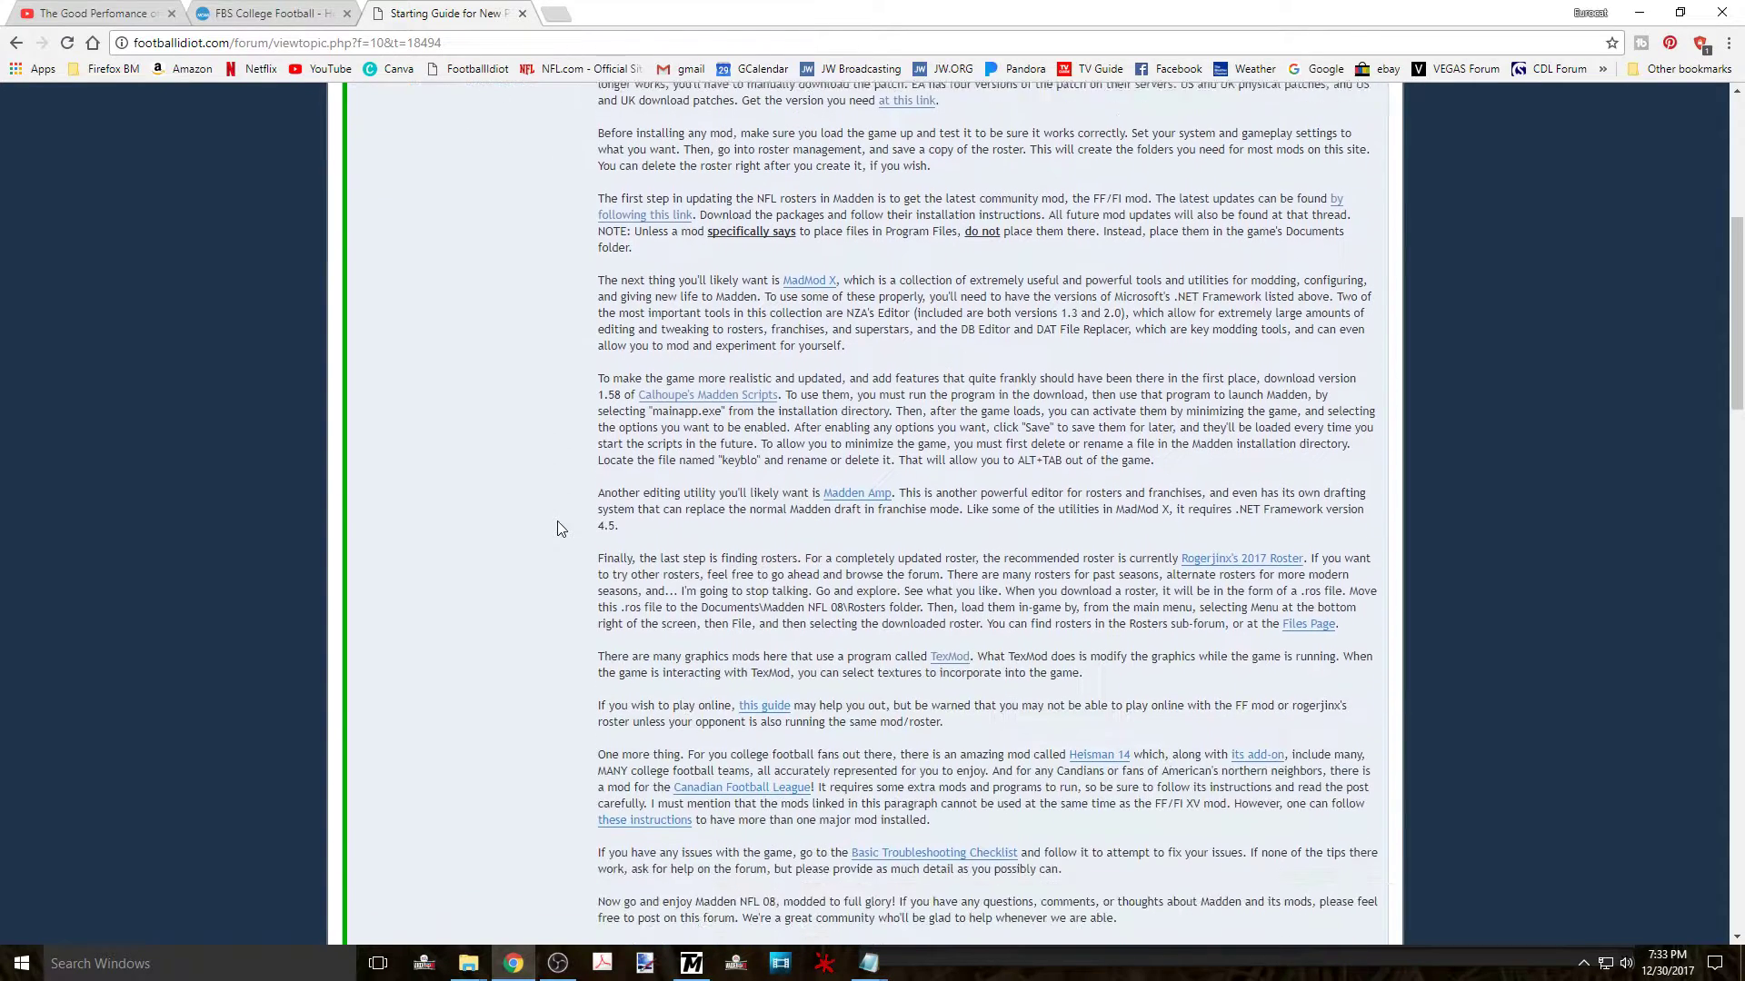
scroll(557, 529, "down", 1)
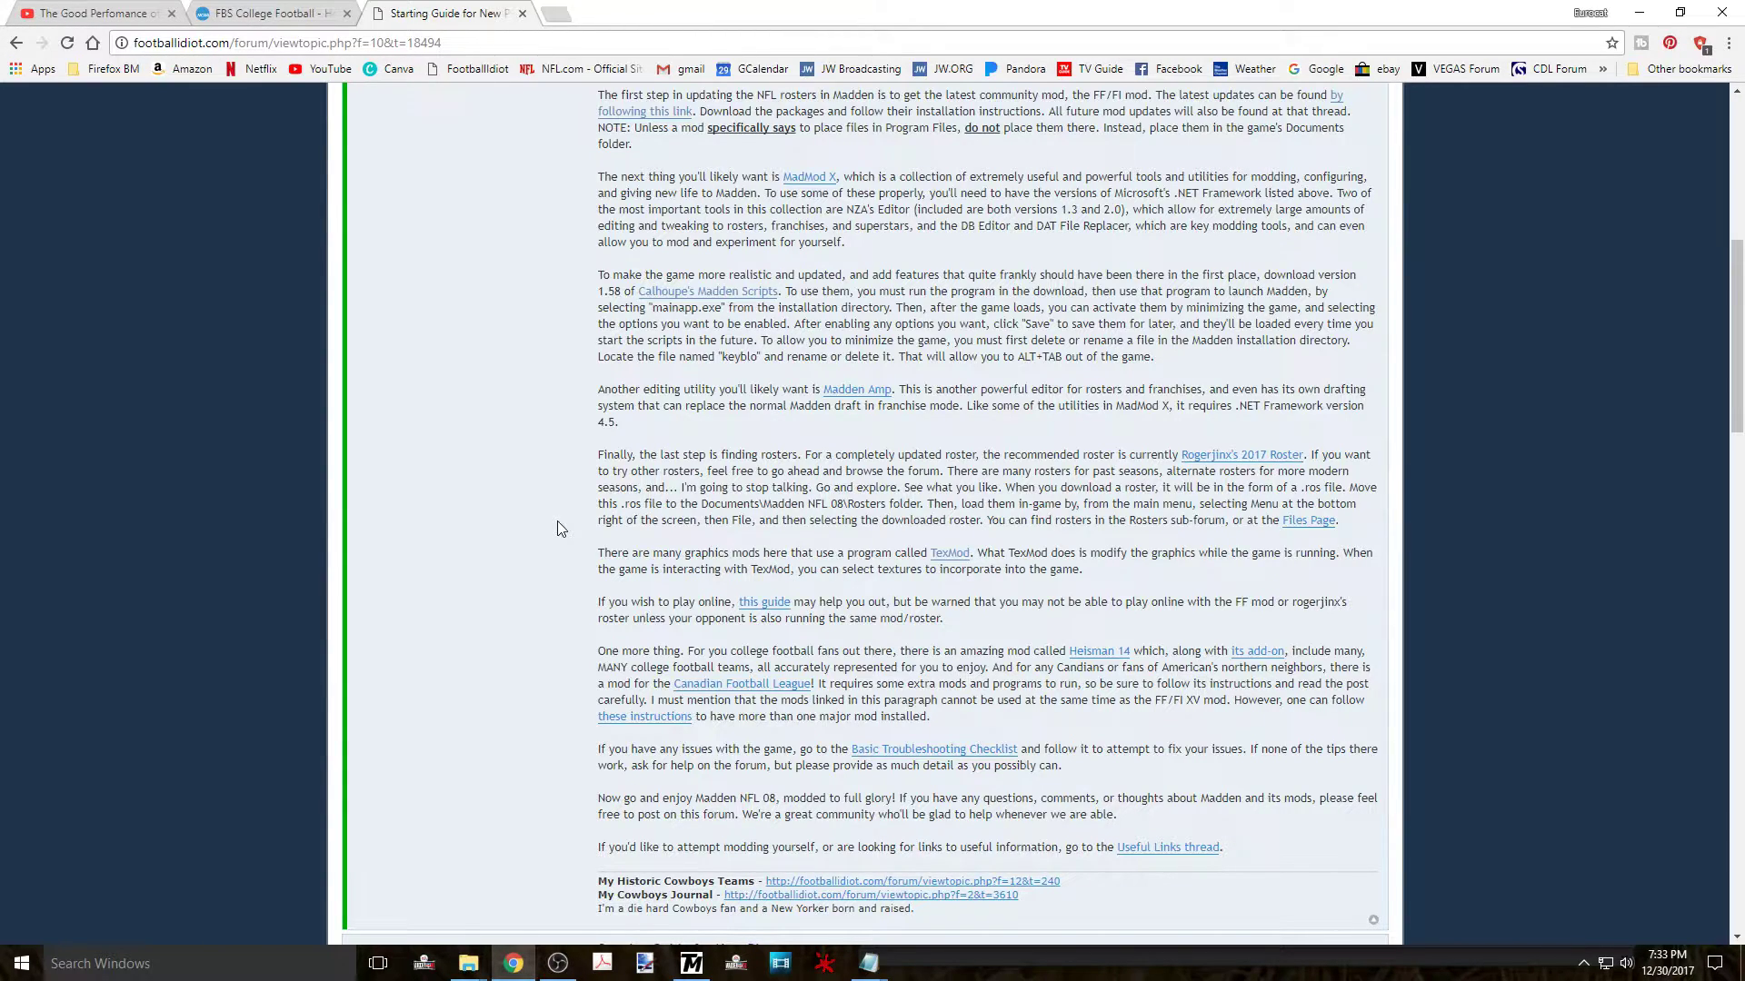
Step: Scroll back to the top and follow the guide's link to the 7-Zip website
scroll(558, 529, "up", 4)
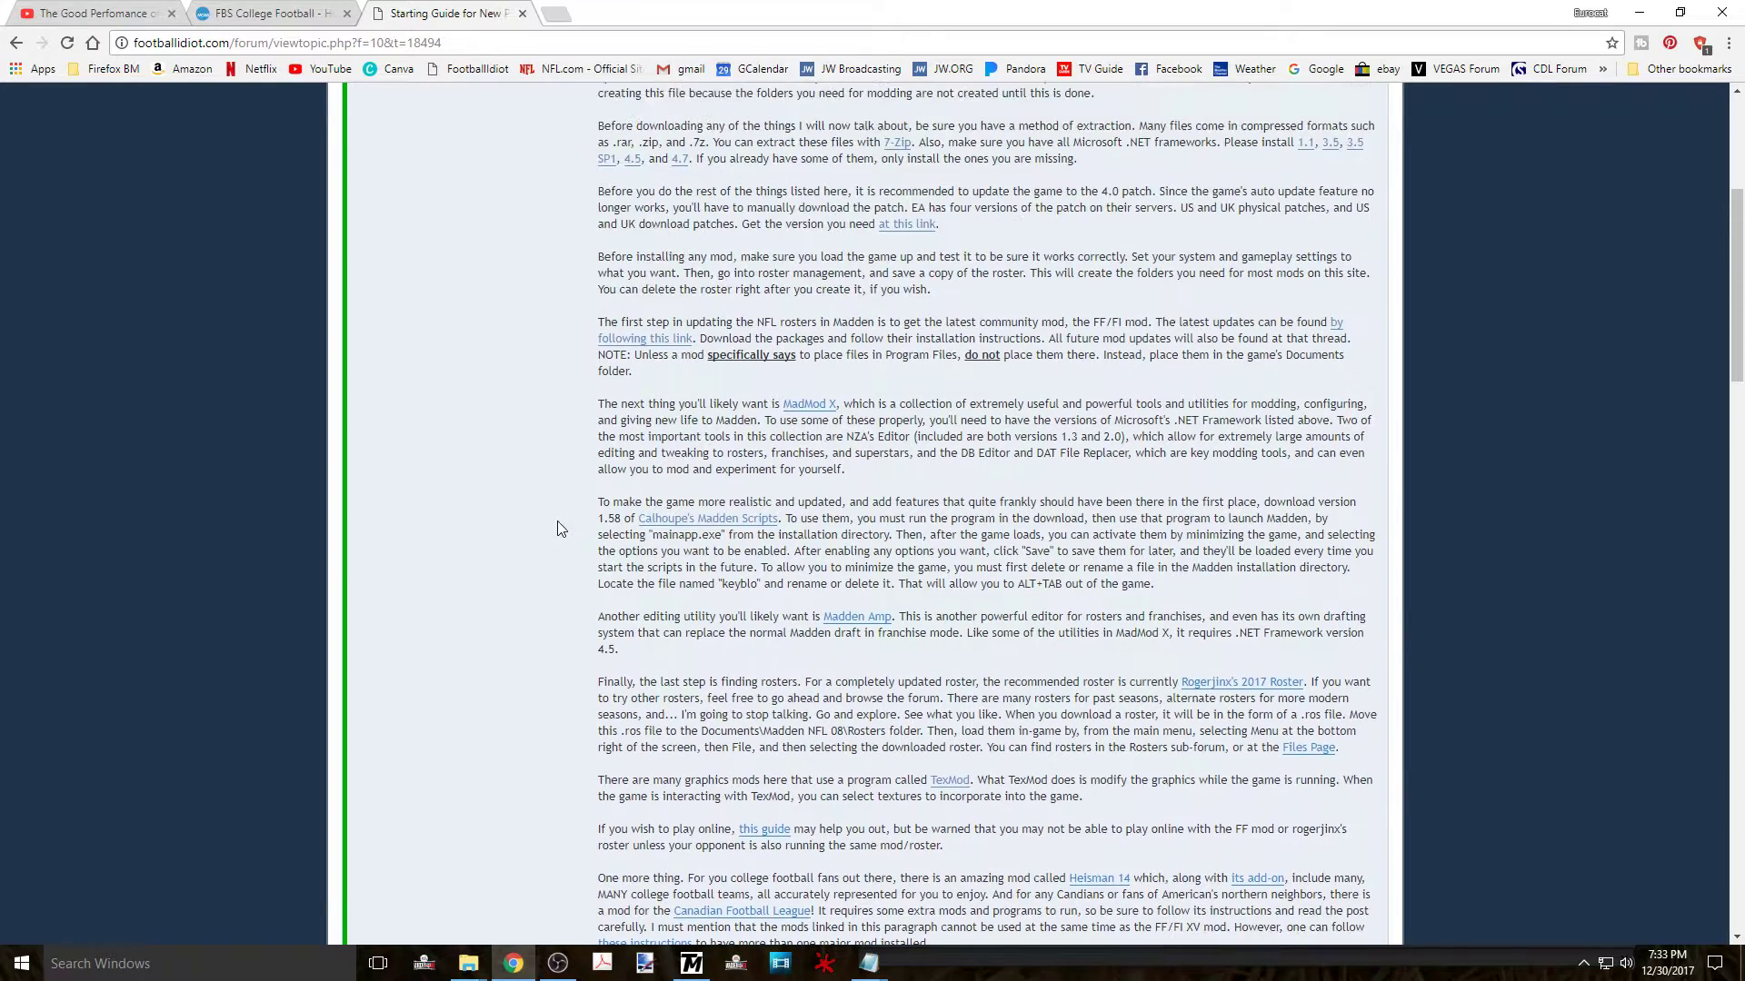
scroll(561, 529, "up", 2)
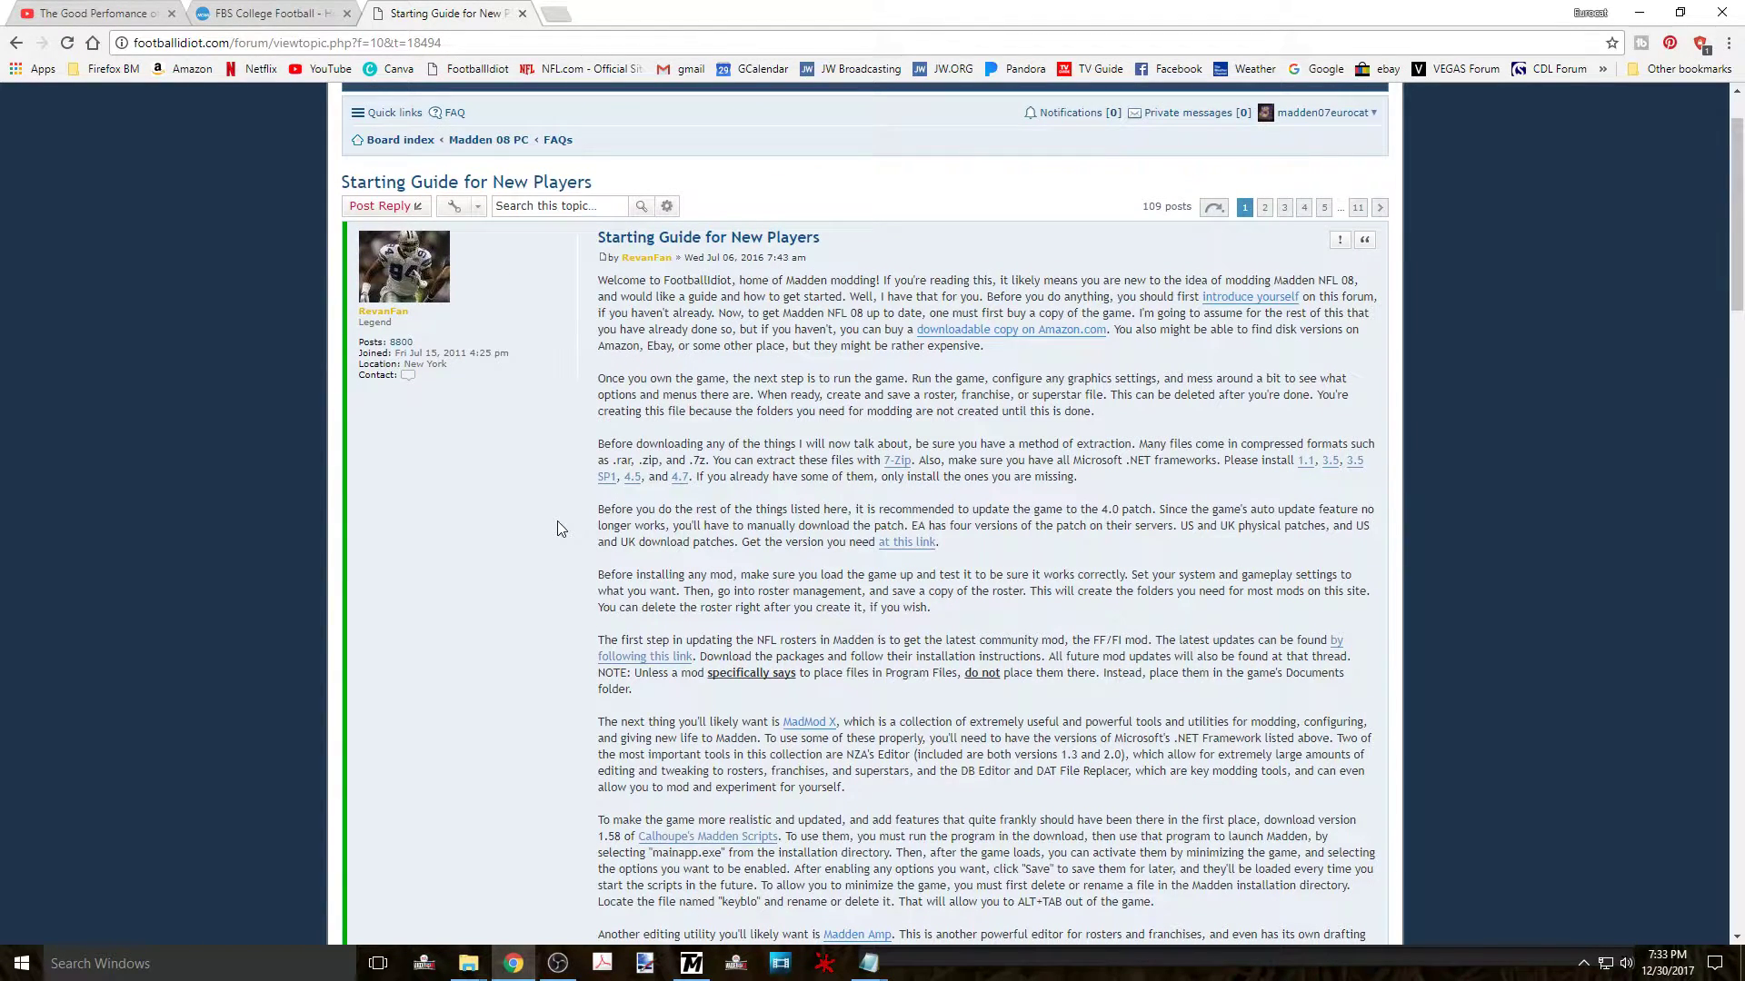
scroll(558, 529, "up", 1)
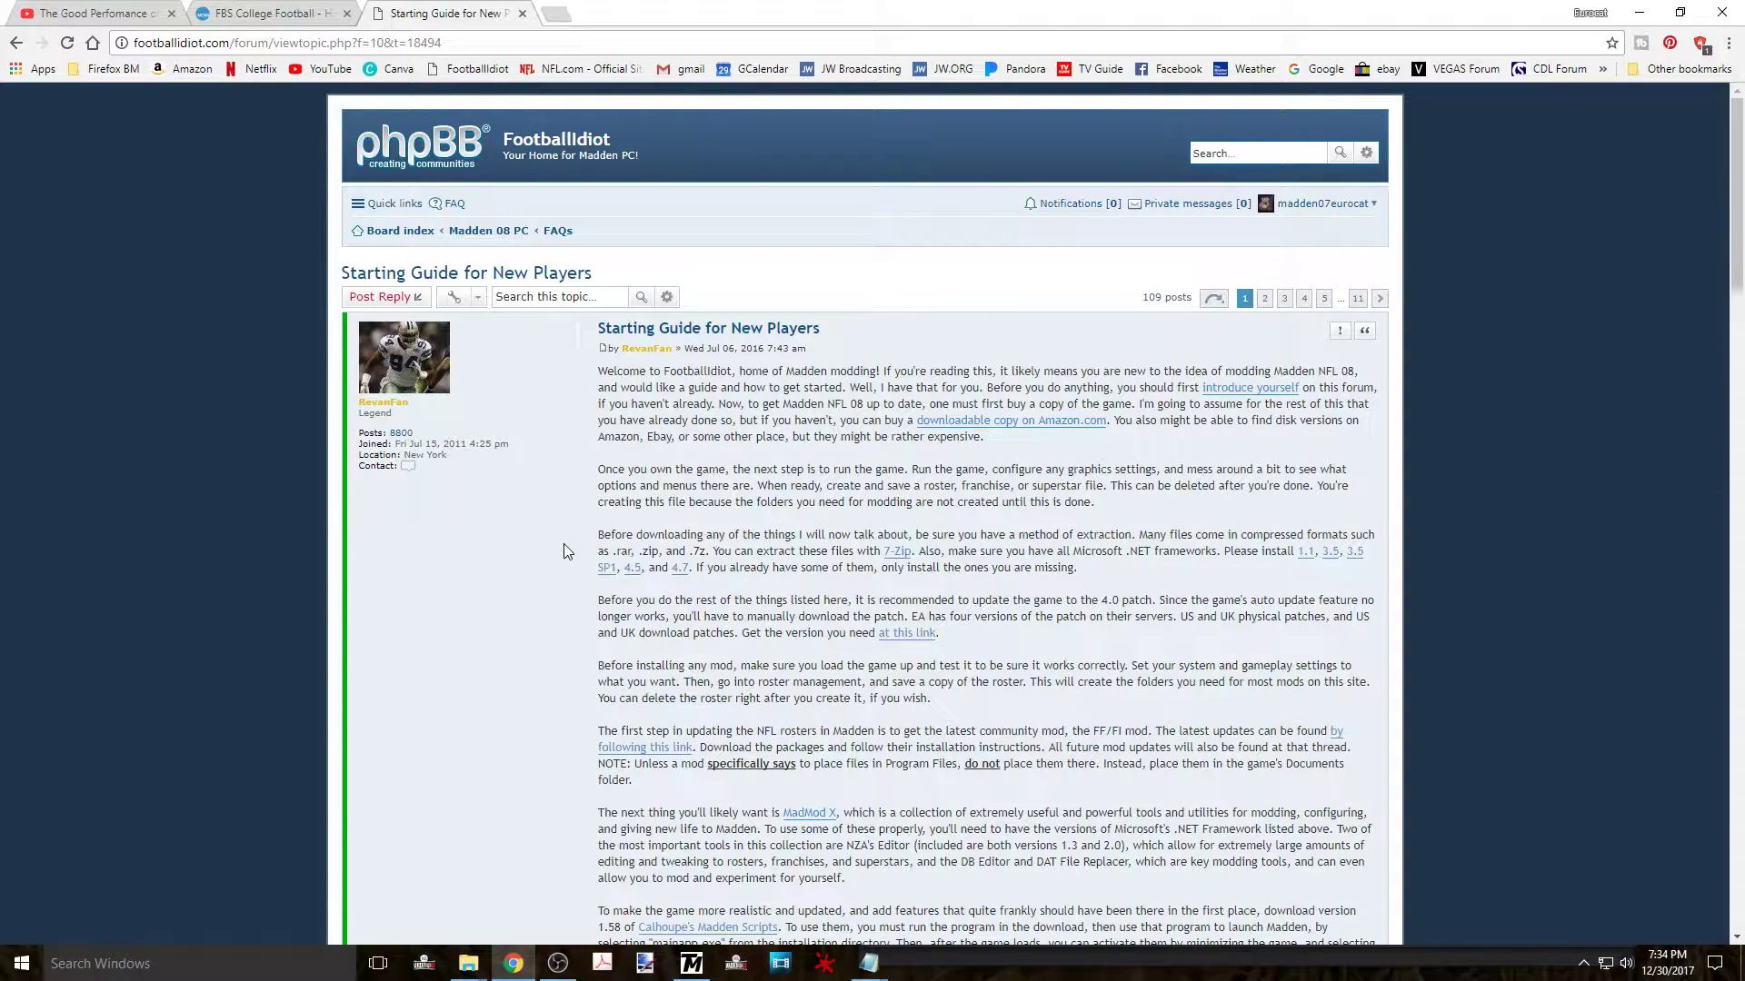
left_click(902, 552)
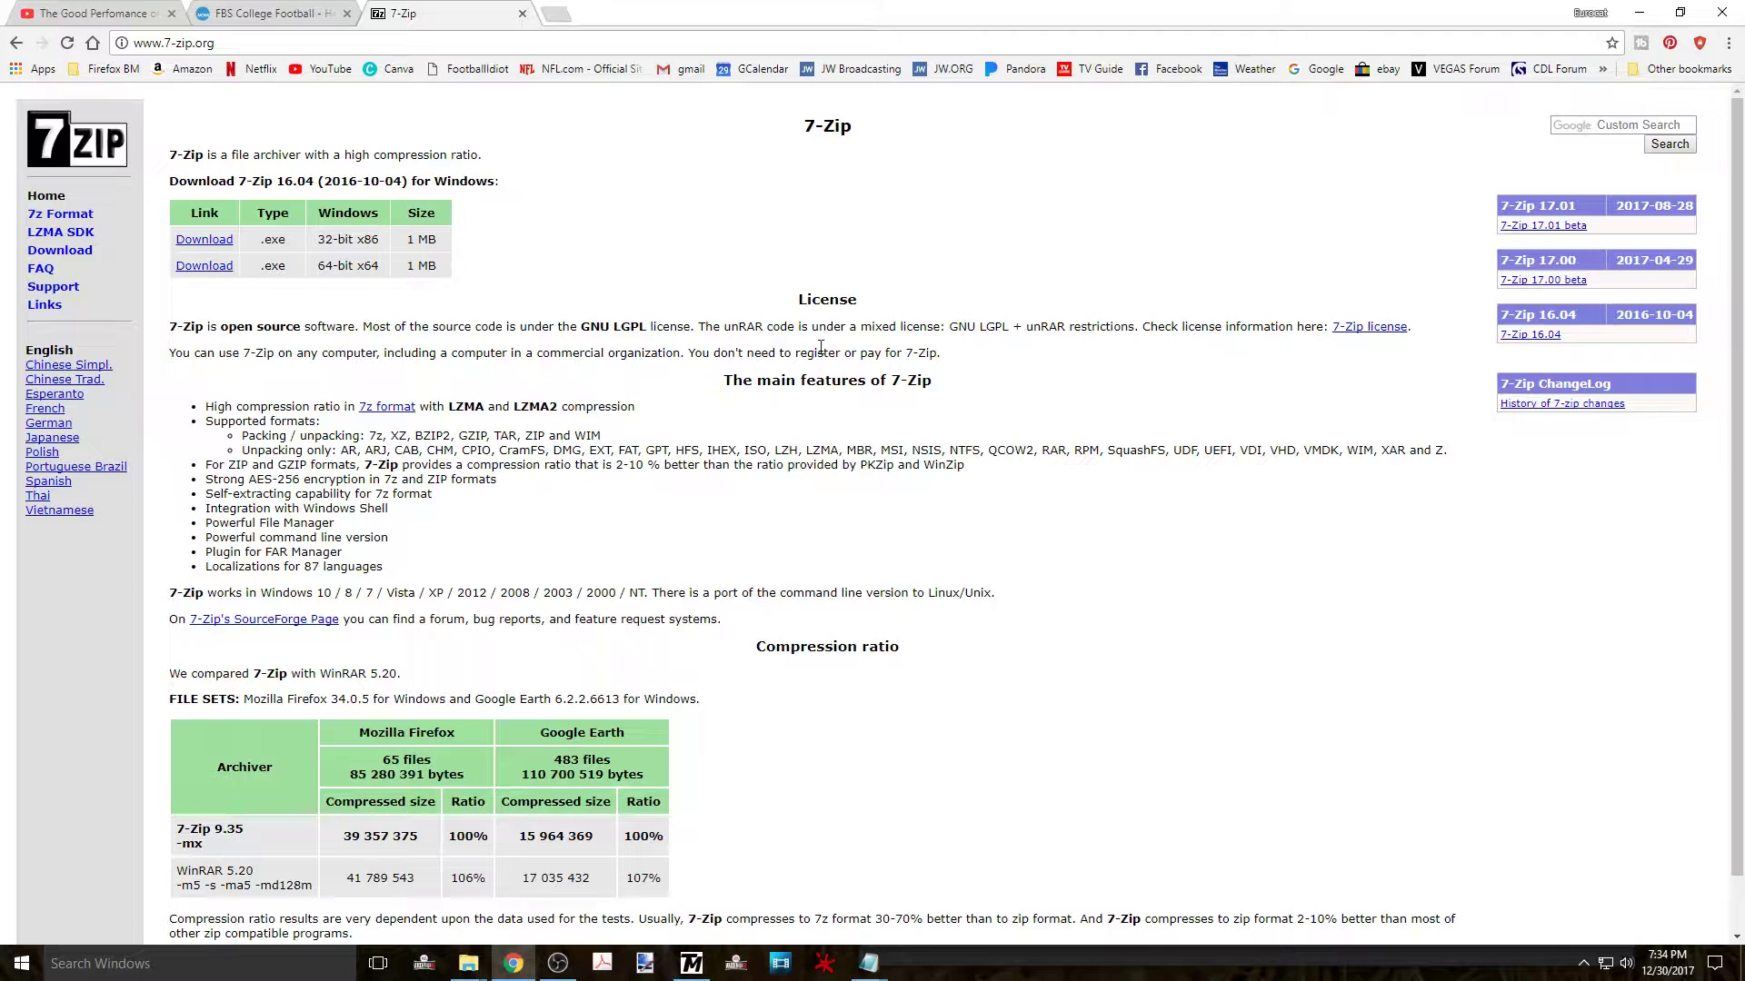
left_click(16, 43)
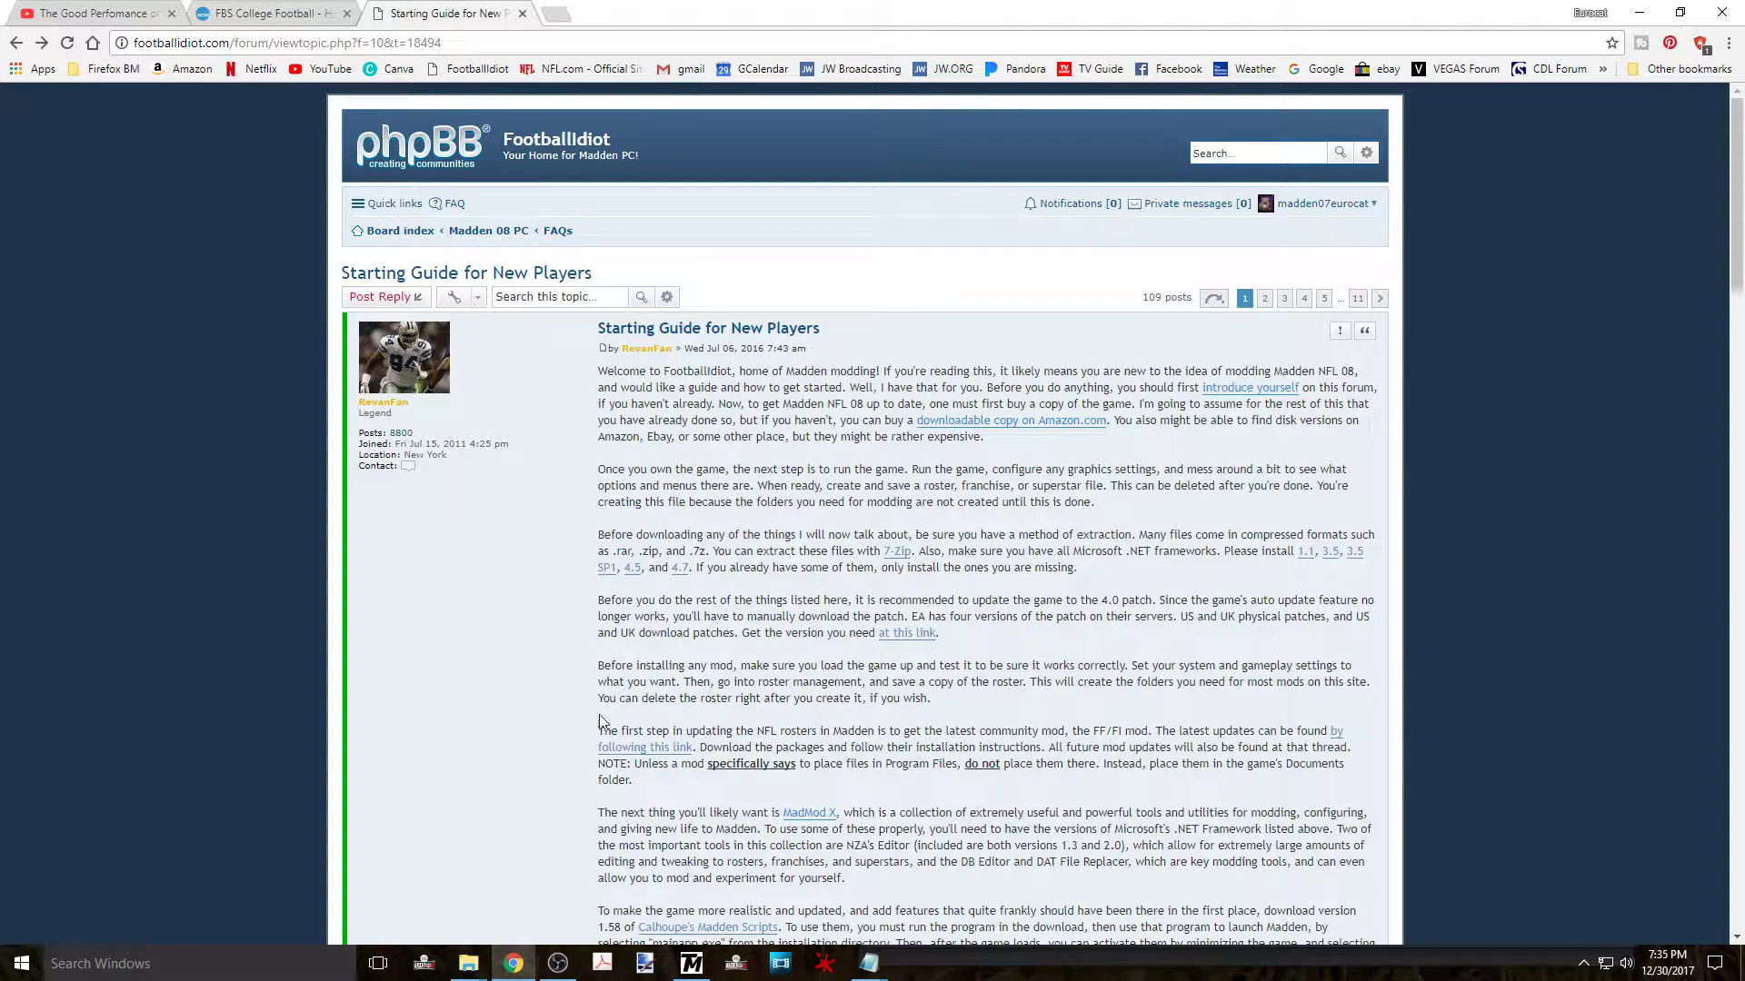
scroll(572, 717, "down", 1)
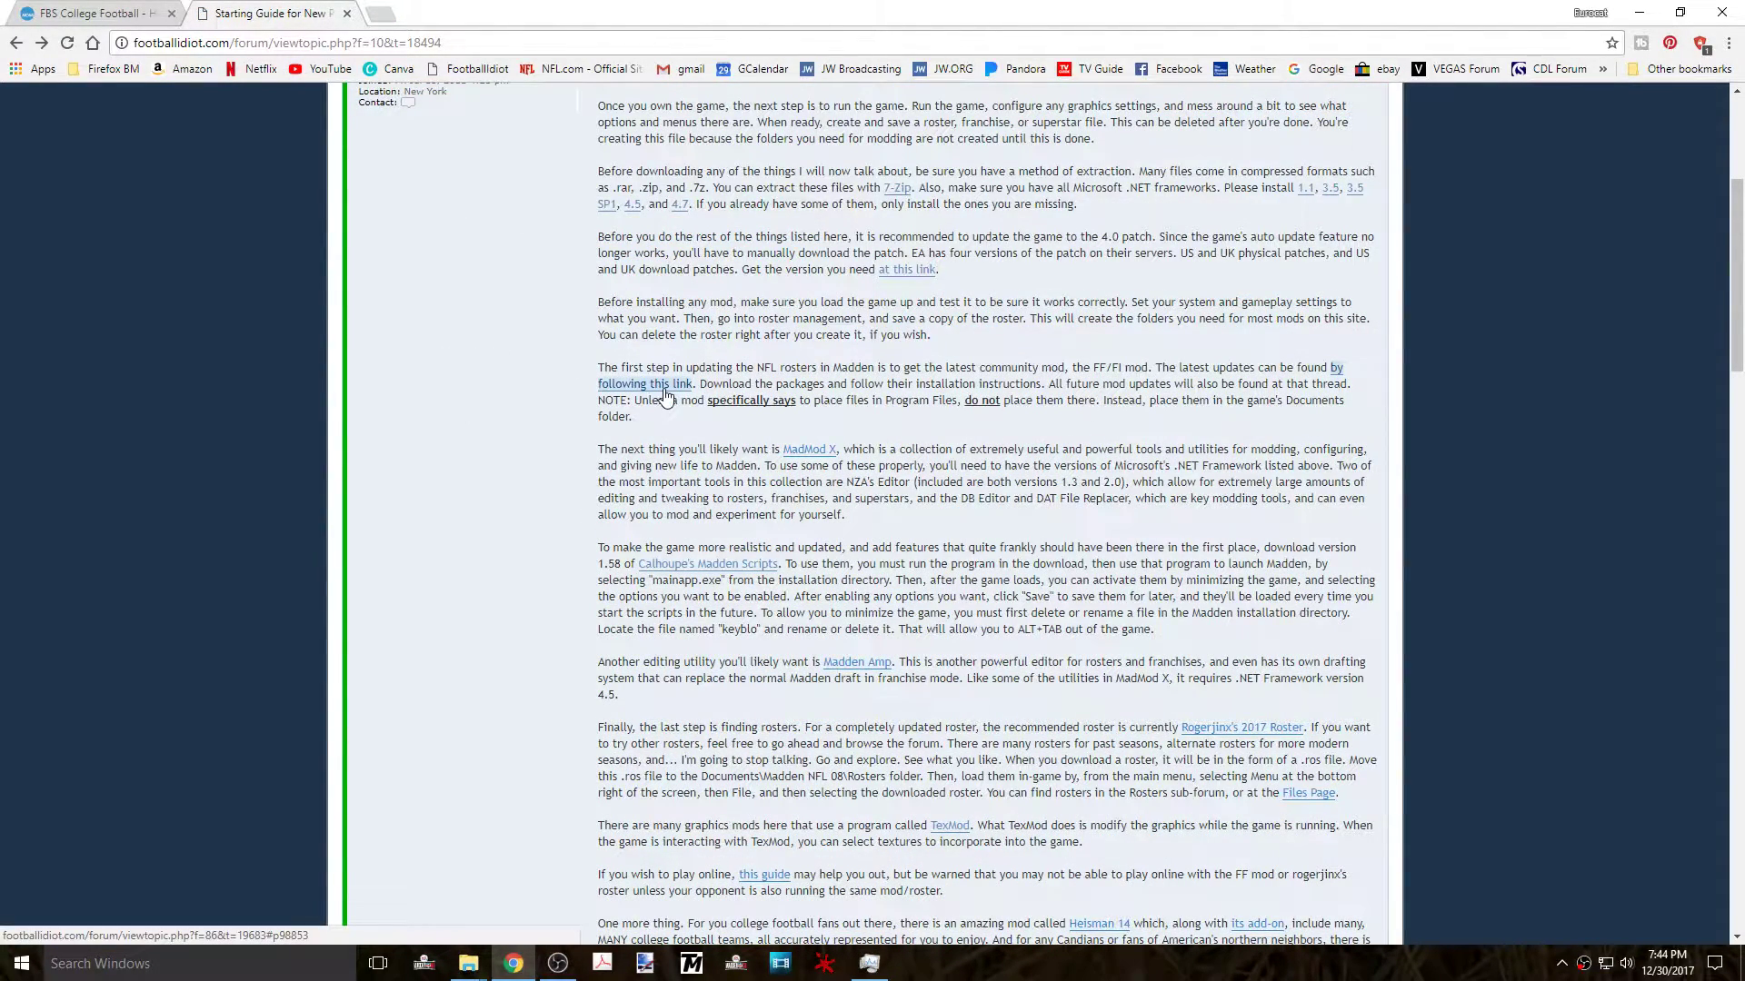
left_click(664, 389)
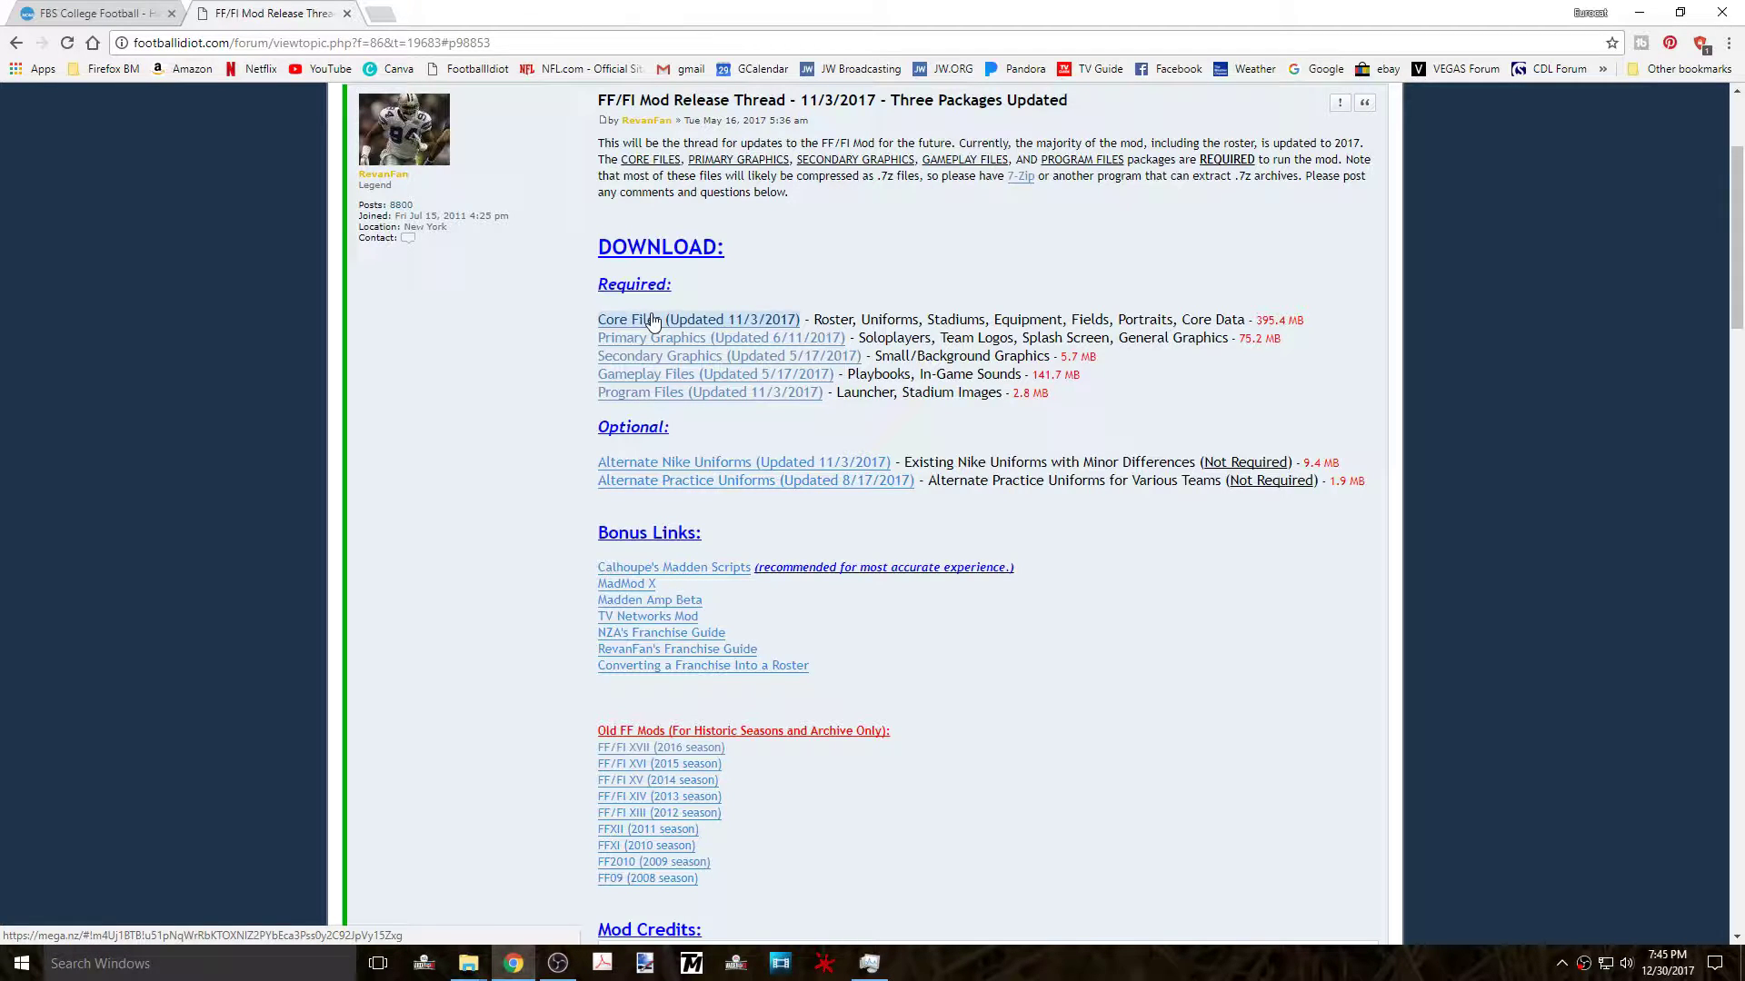
Step: Open the Core Files (Updated 11/3/2017) MEGA page and start downloading Core Files.7z
left_click(653, 320)
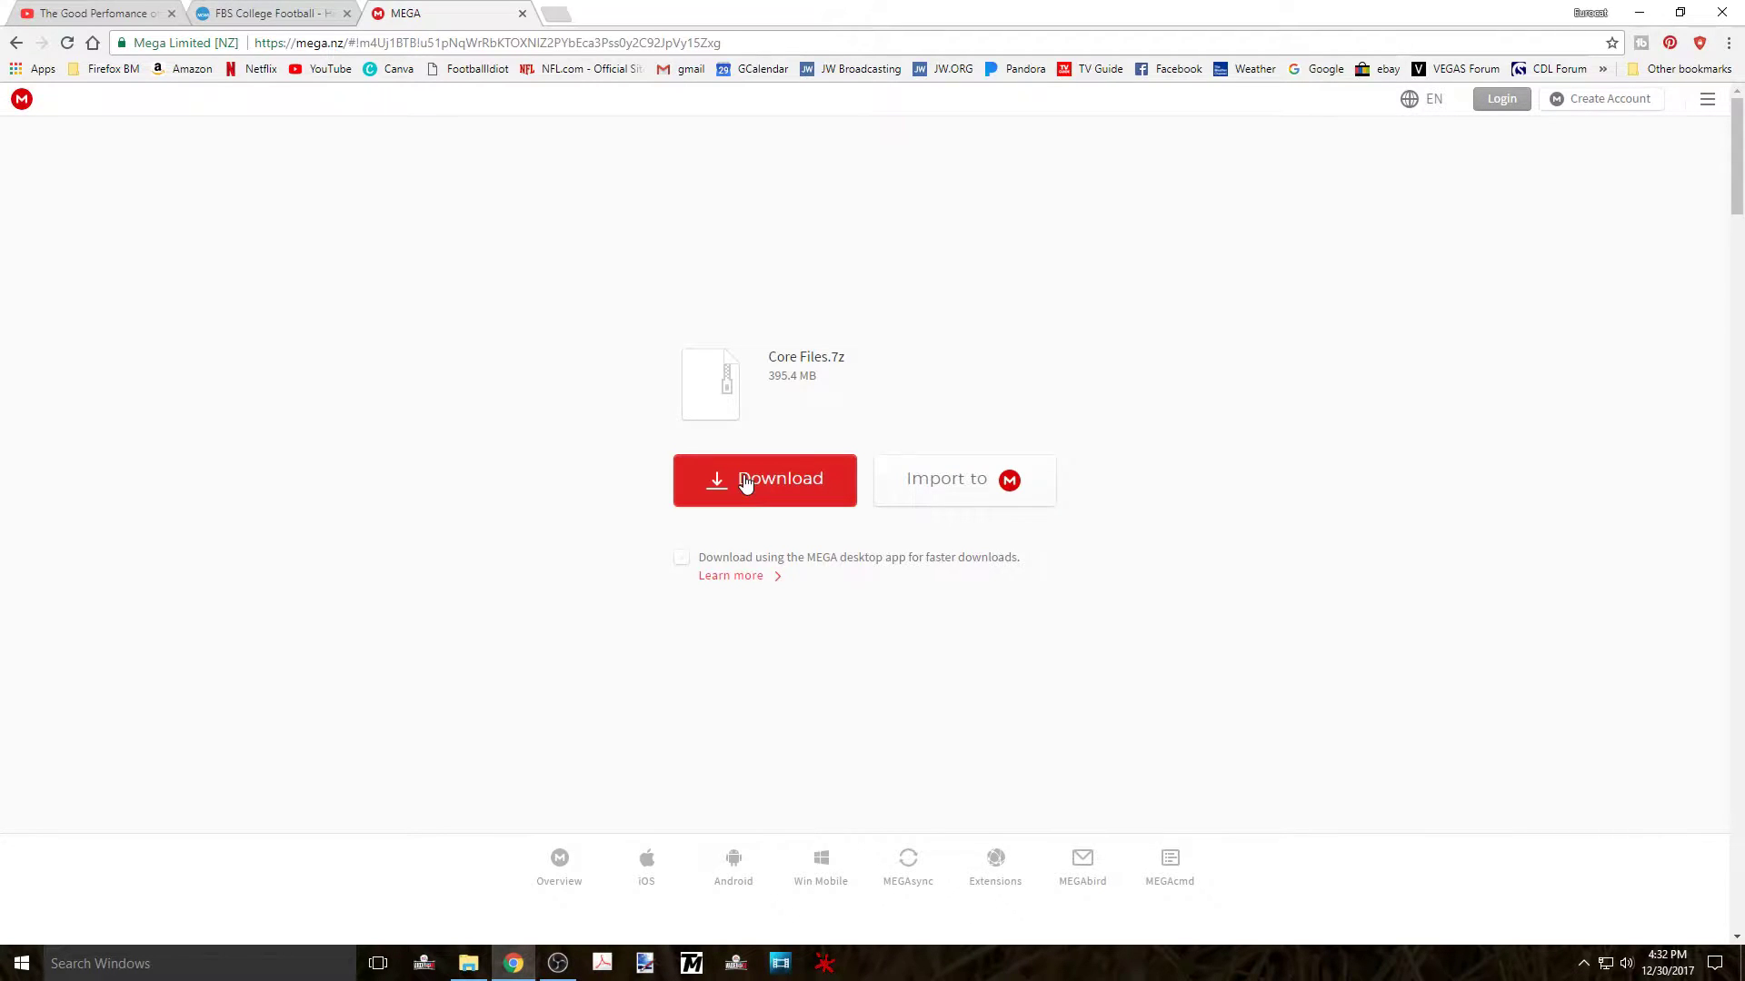
left_click(745, 481)
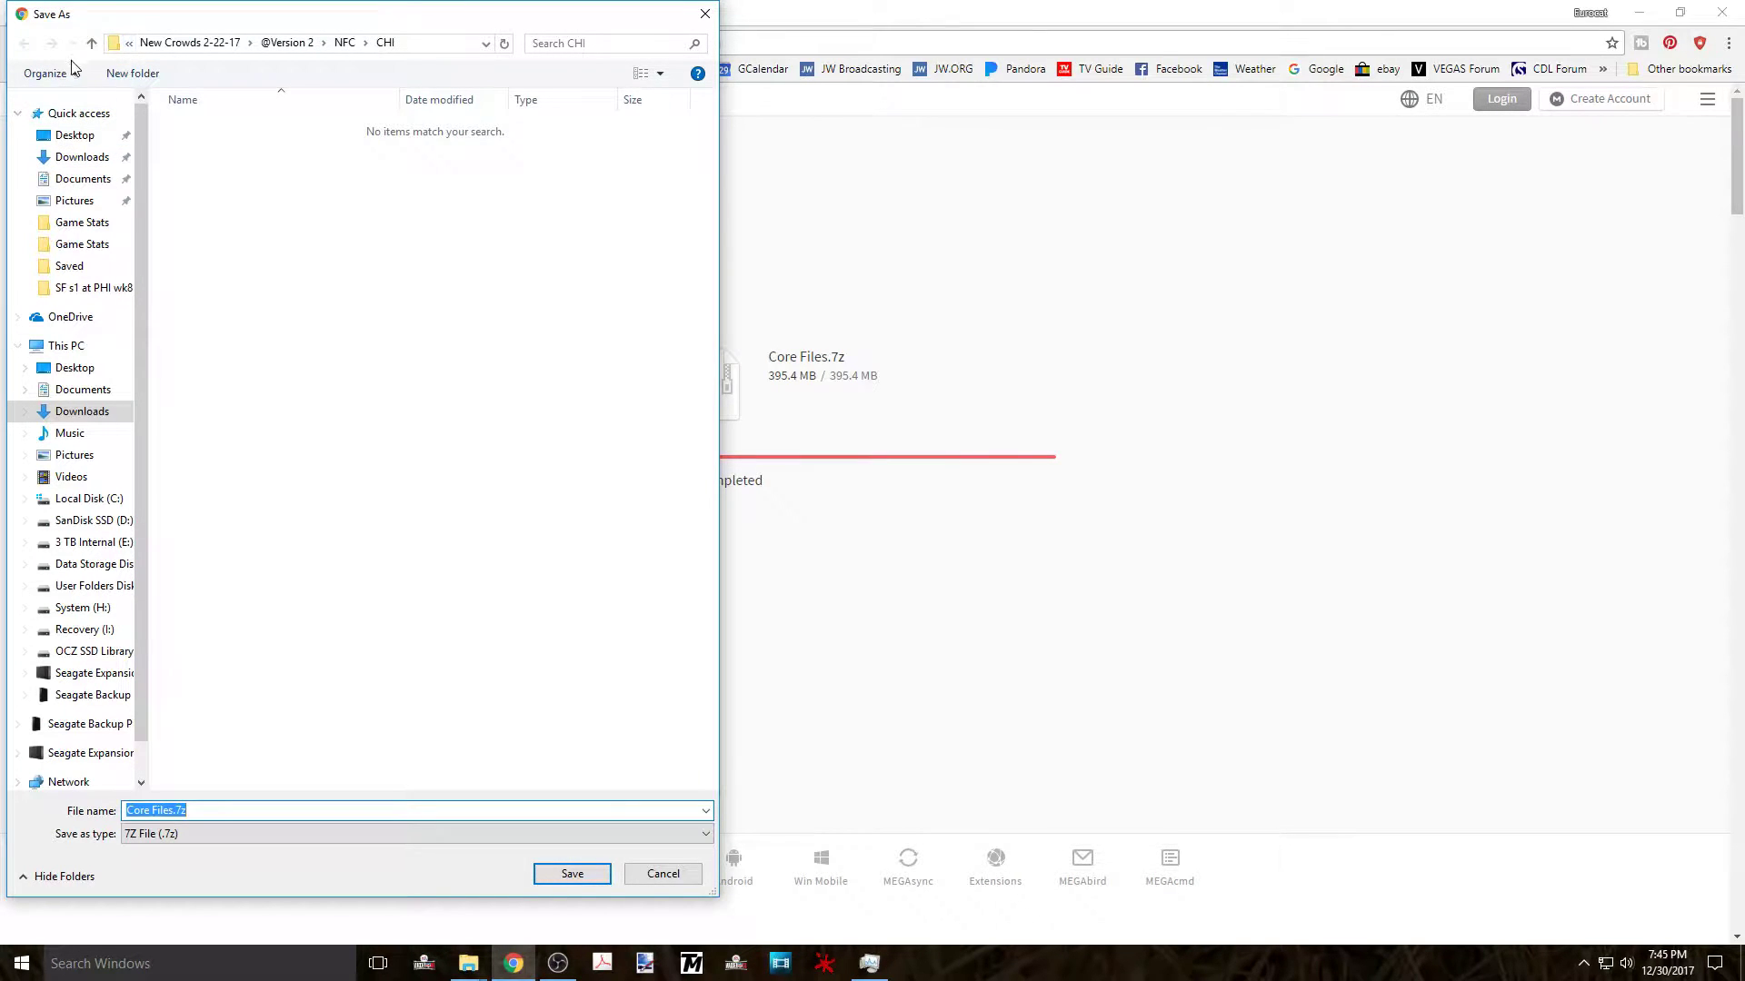
left_click(91, 160)
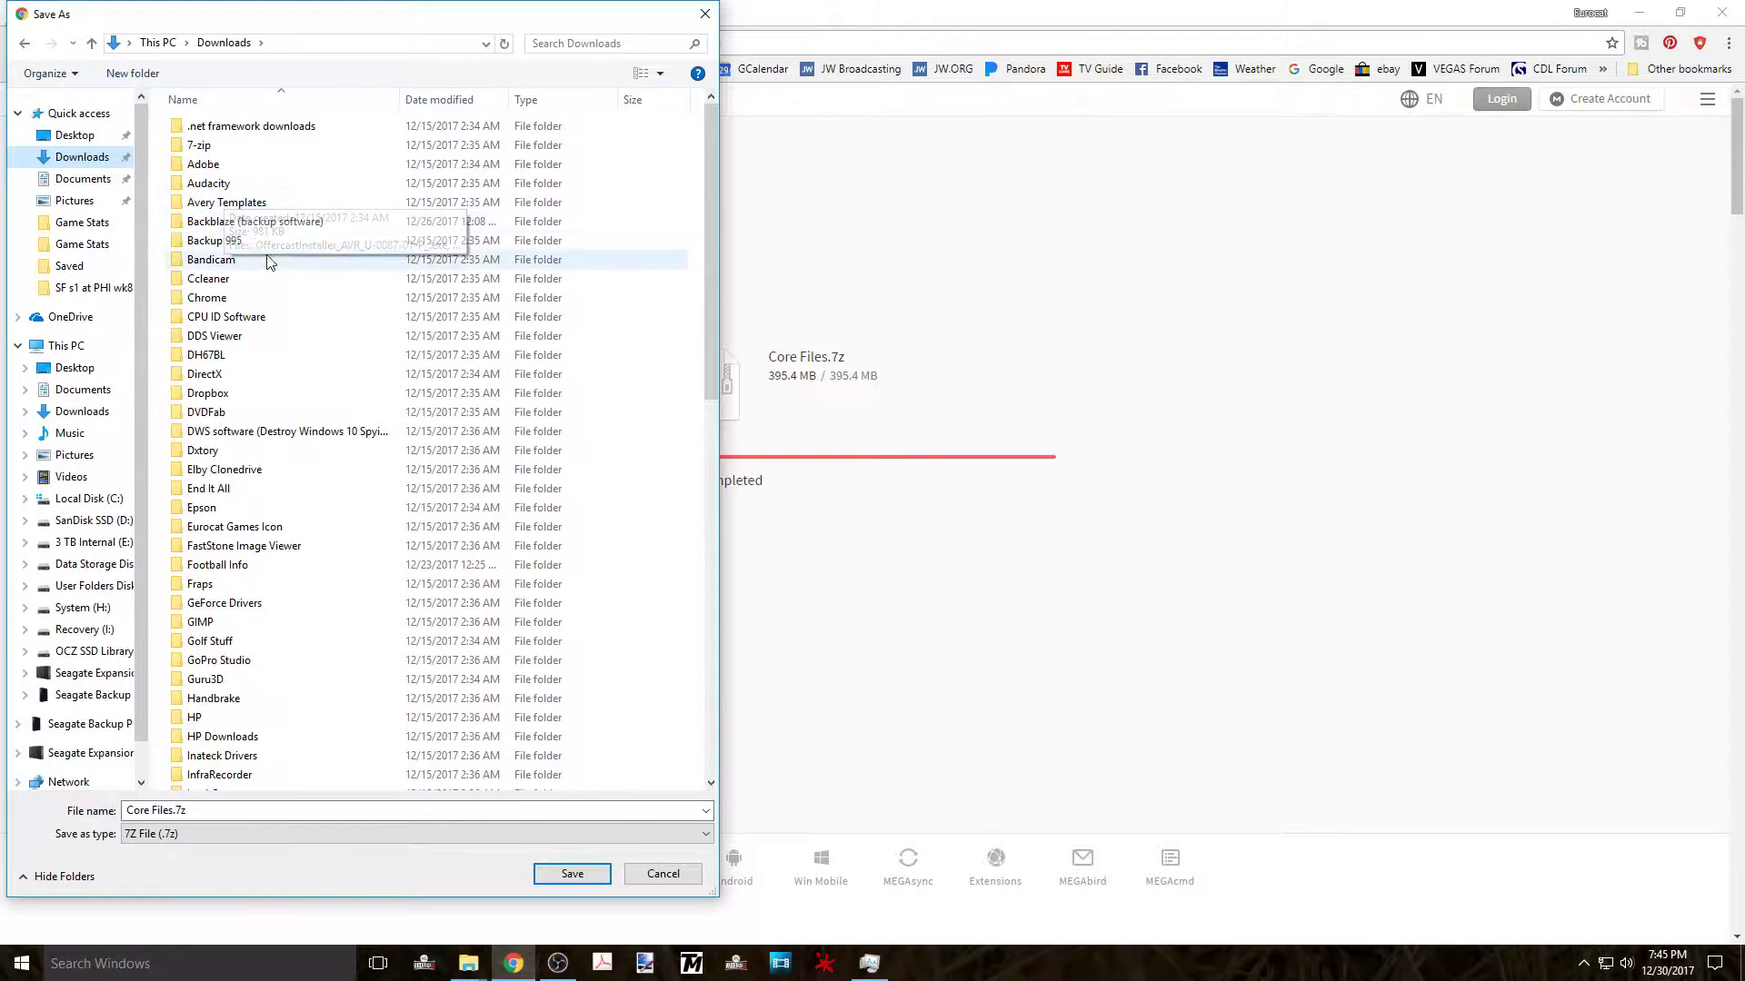
double_click(263, 567)
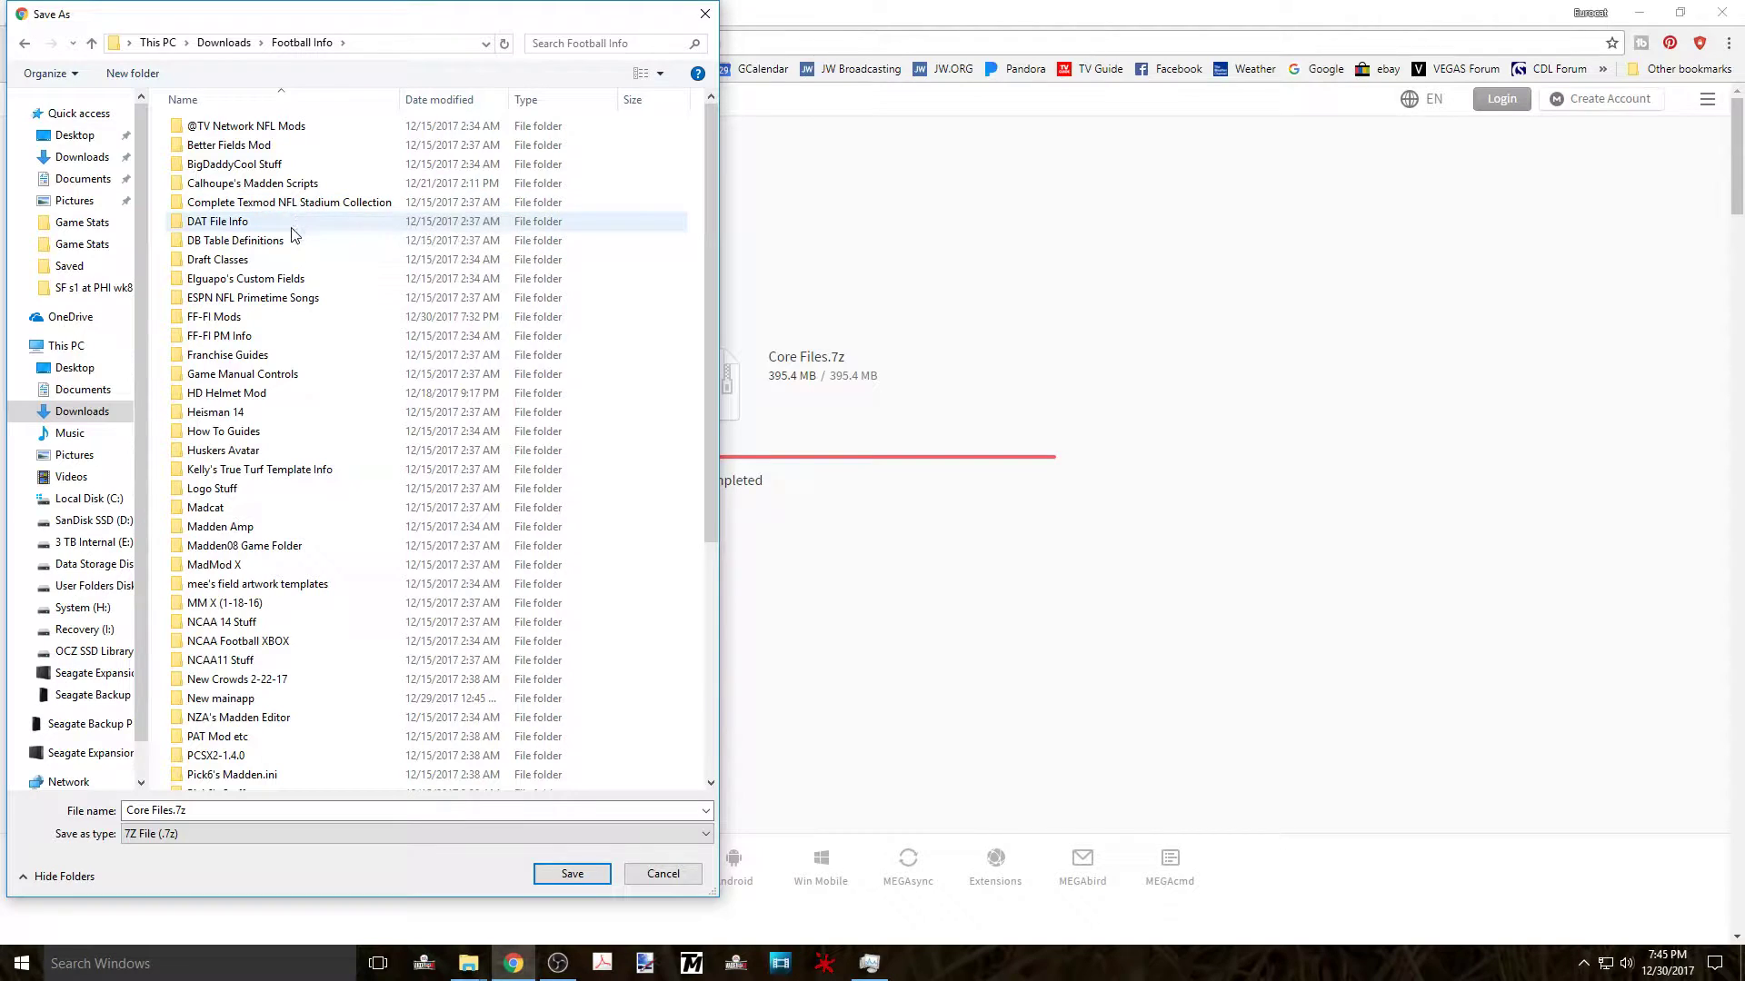
double_click(263, 325)
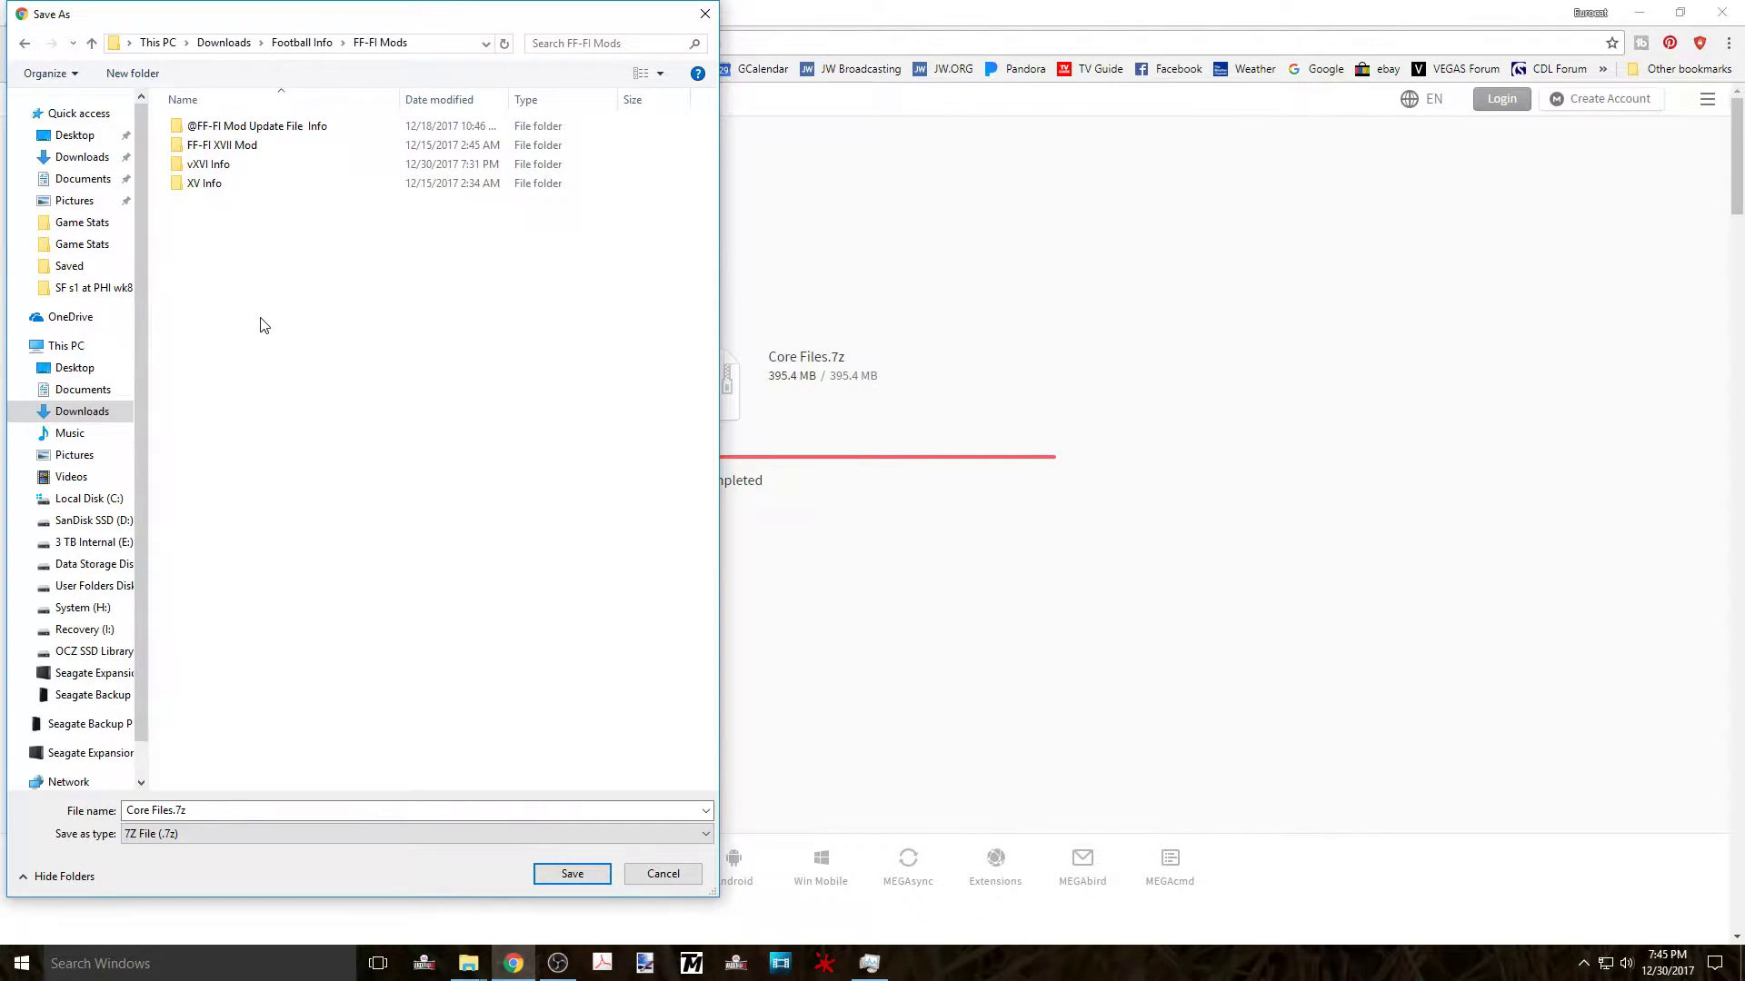
double_click(264, 129)
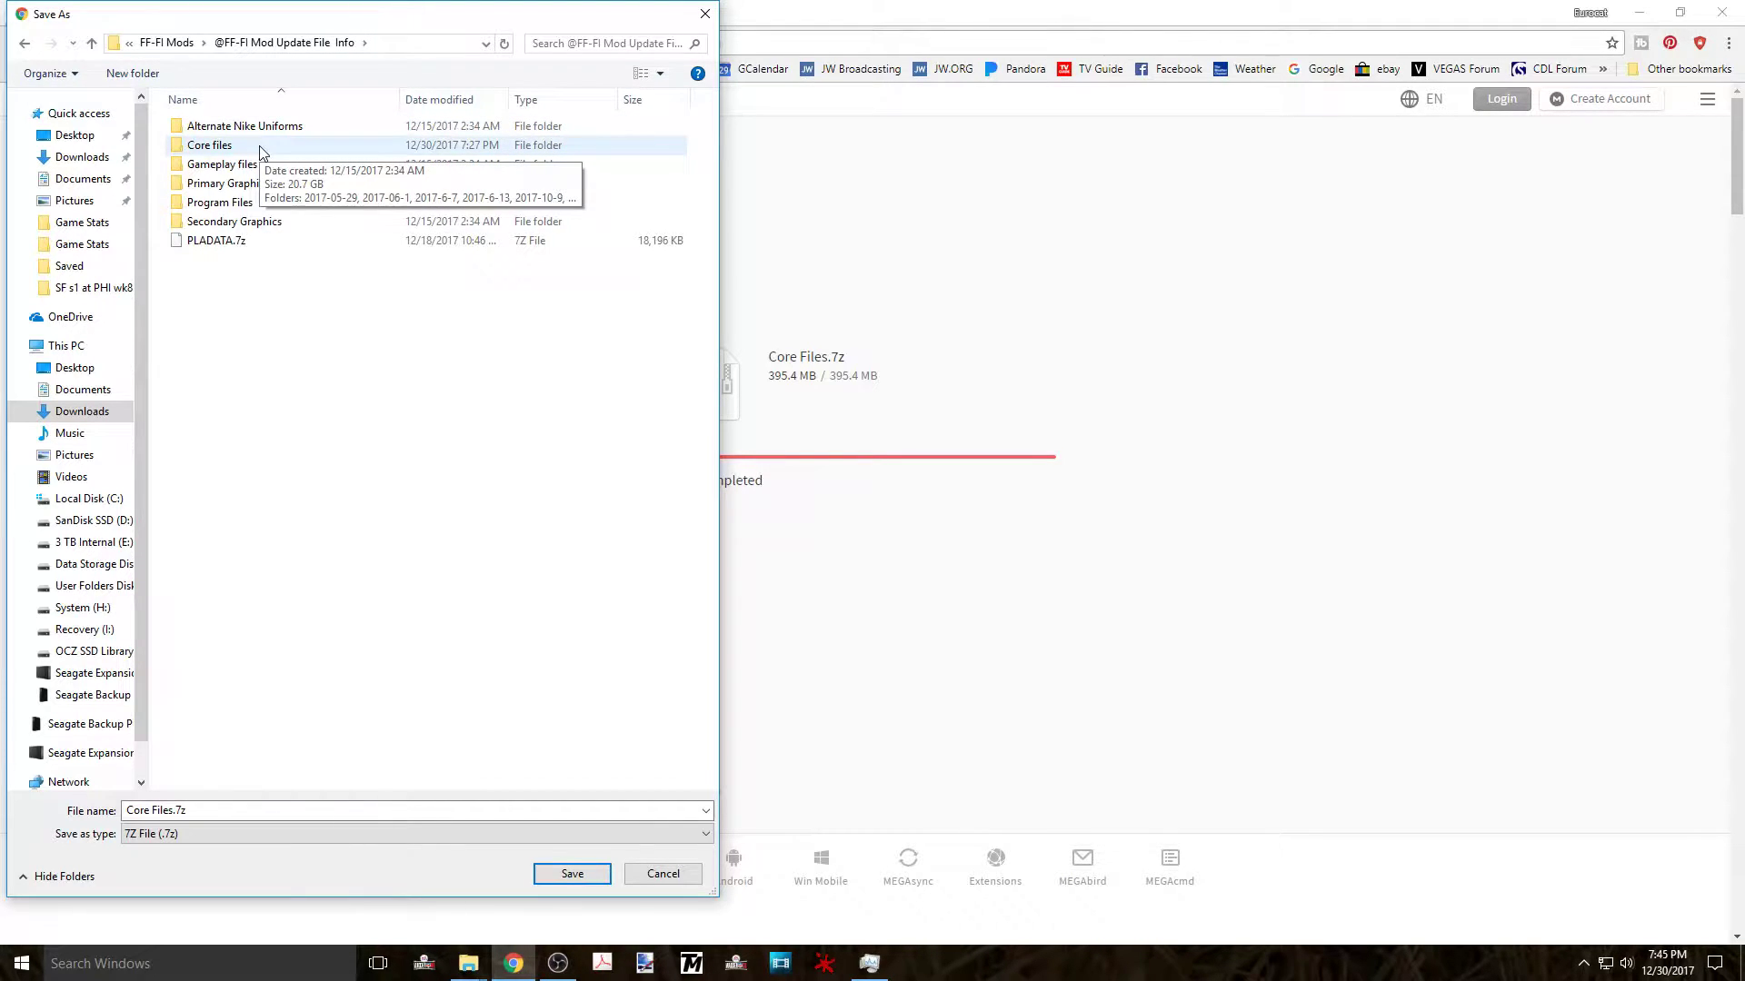
double_click(260, 148)
double_click(227, 224)
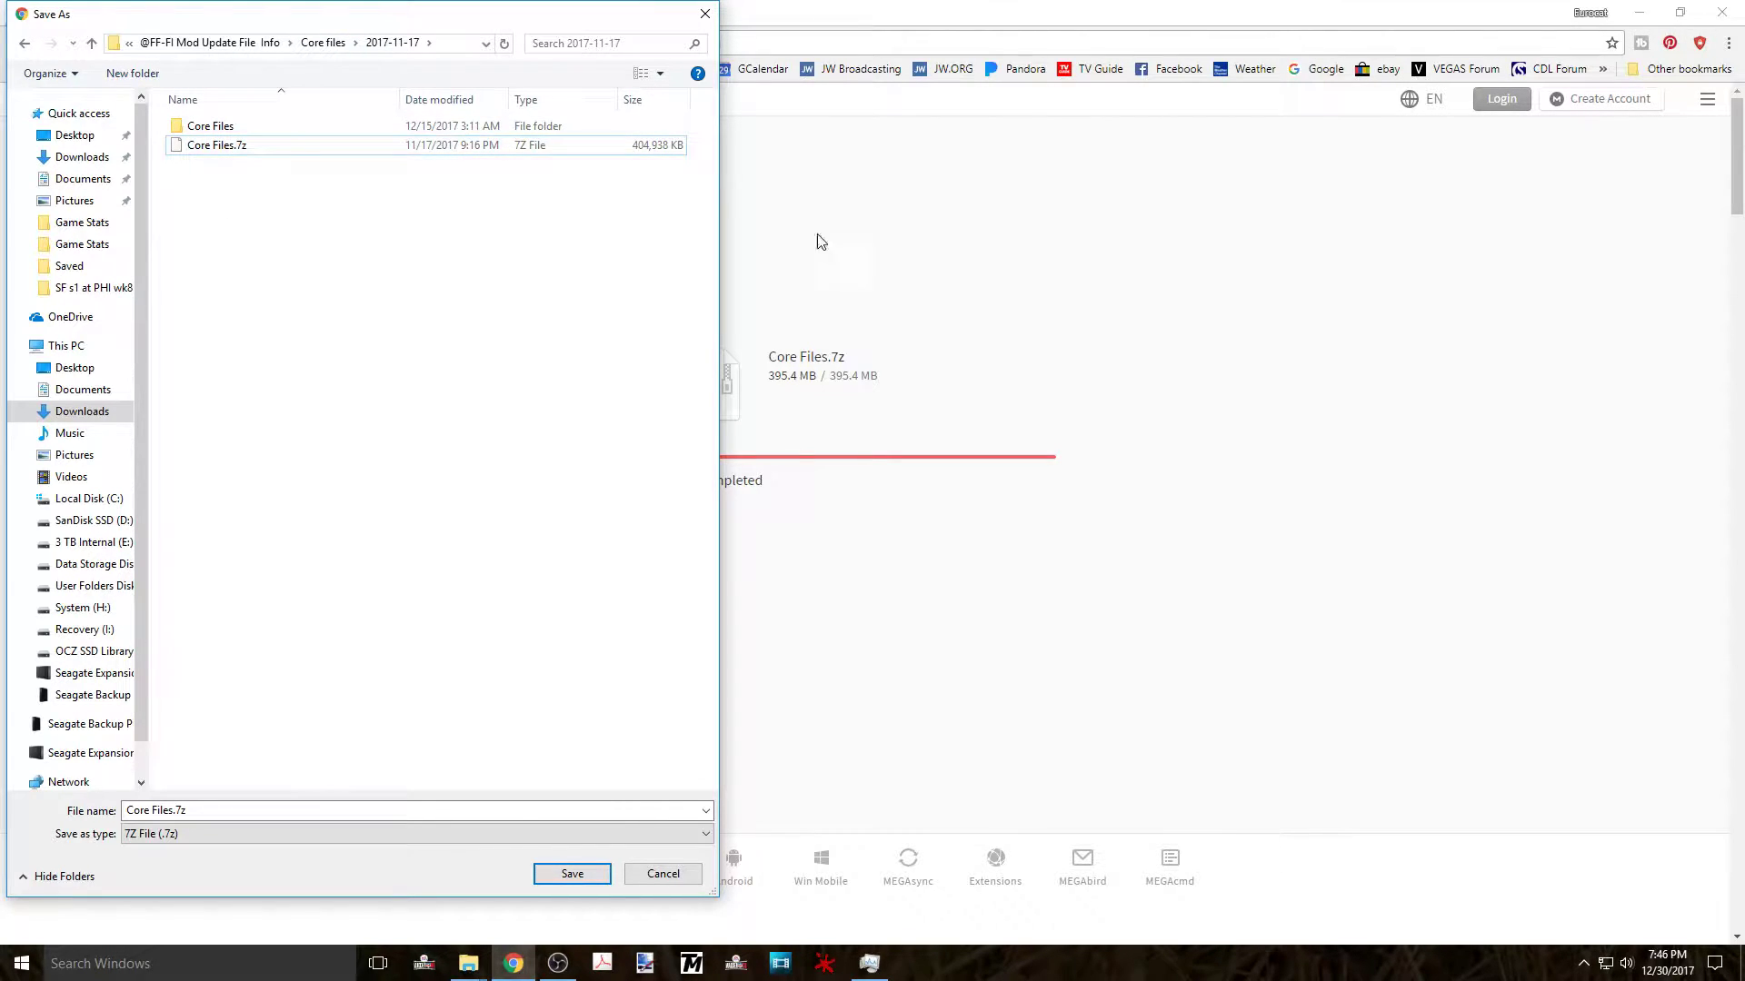
Step: Cancel the Core Files.7z save, return to the mod thread, and open the Primary Graphics download
left_click(663, 873)
left_click(18, 43)
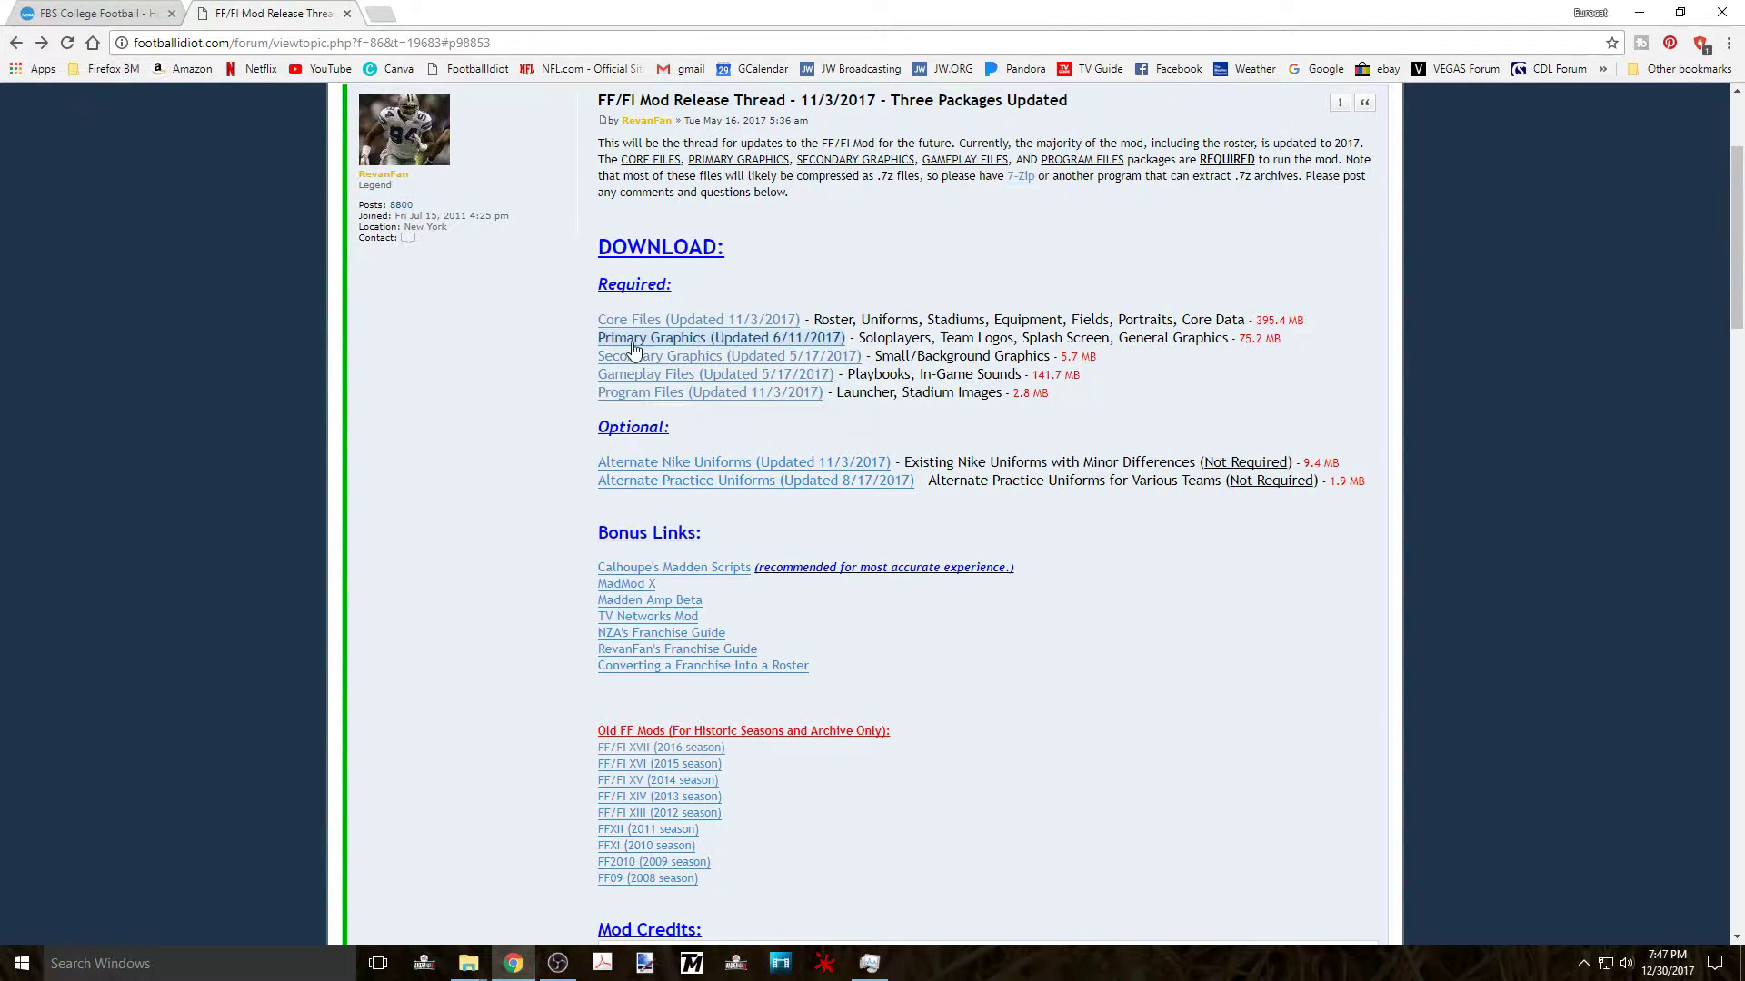
left_click(721, 338)
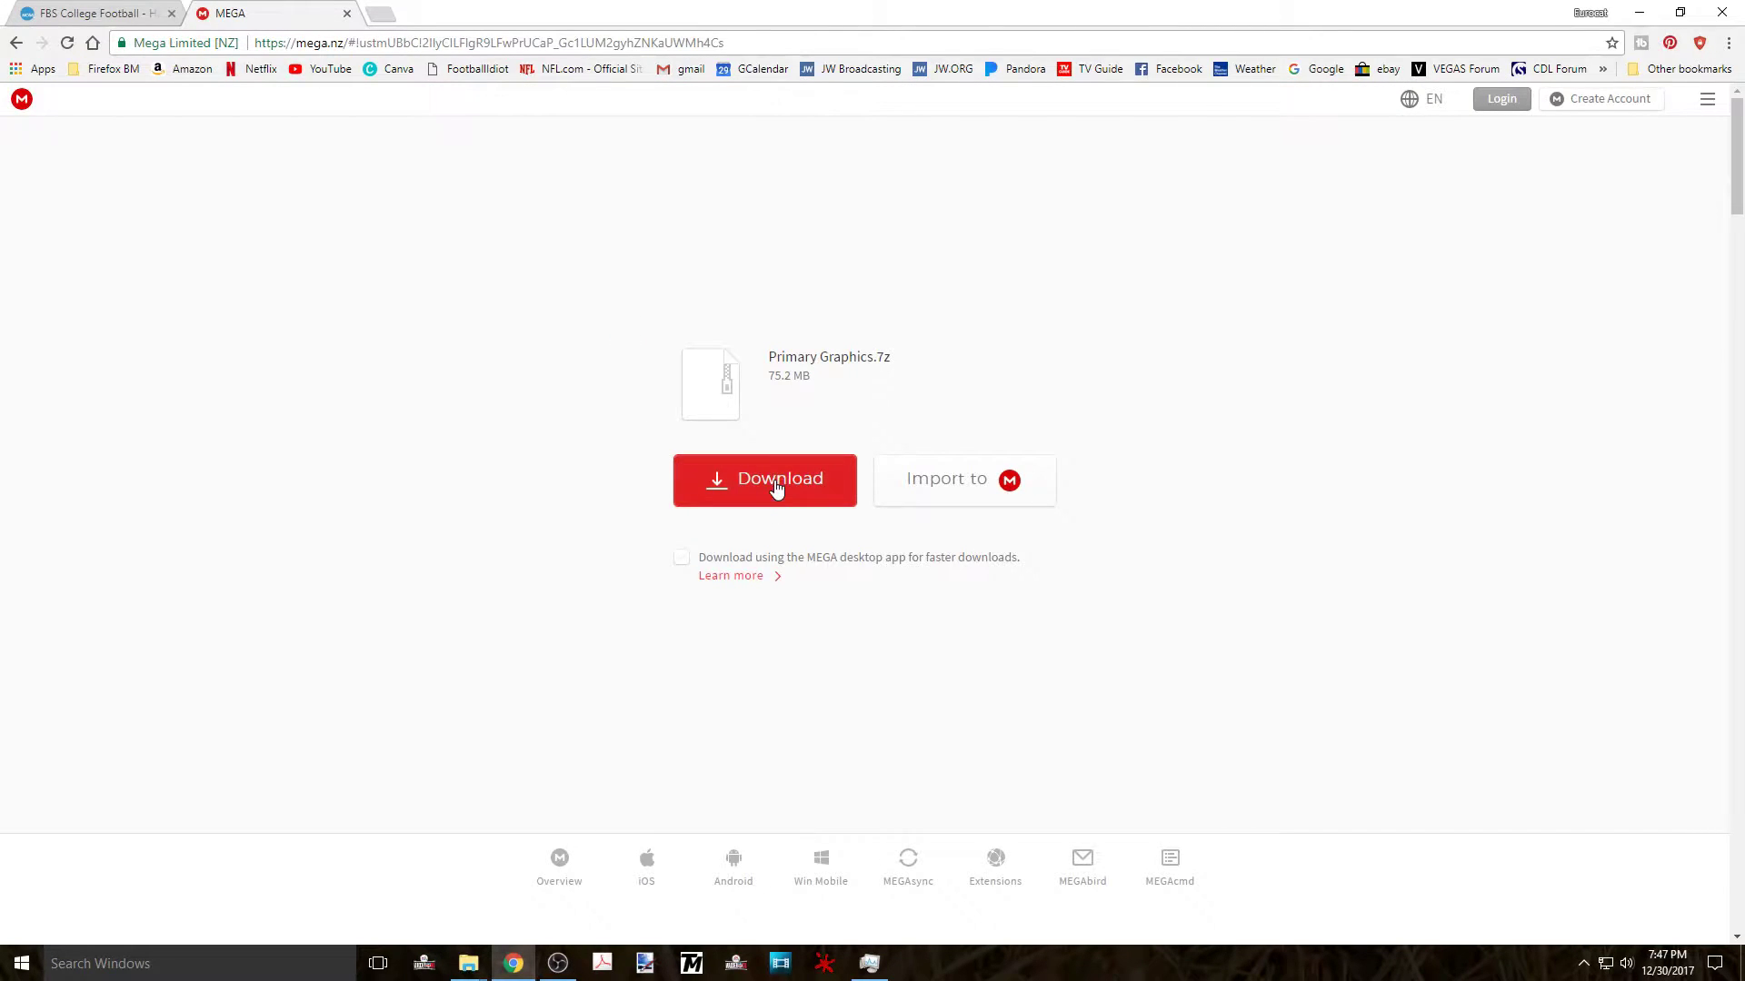
Step: Start the Primary Graphics.7z download, browse Save As to Primary Graphics\2017-11-17, then cancel saving
left_click(698, 487)
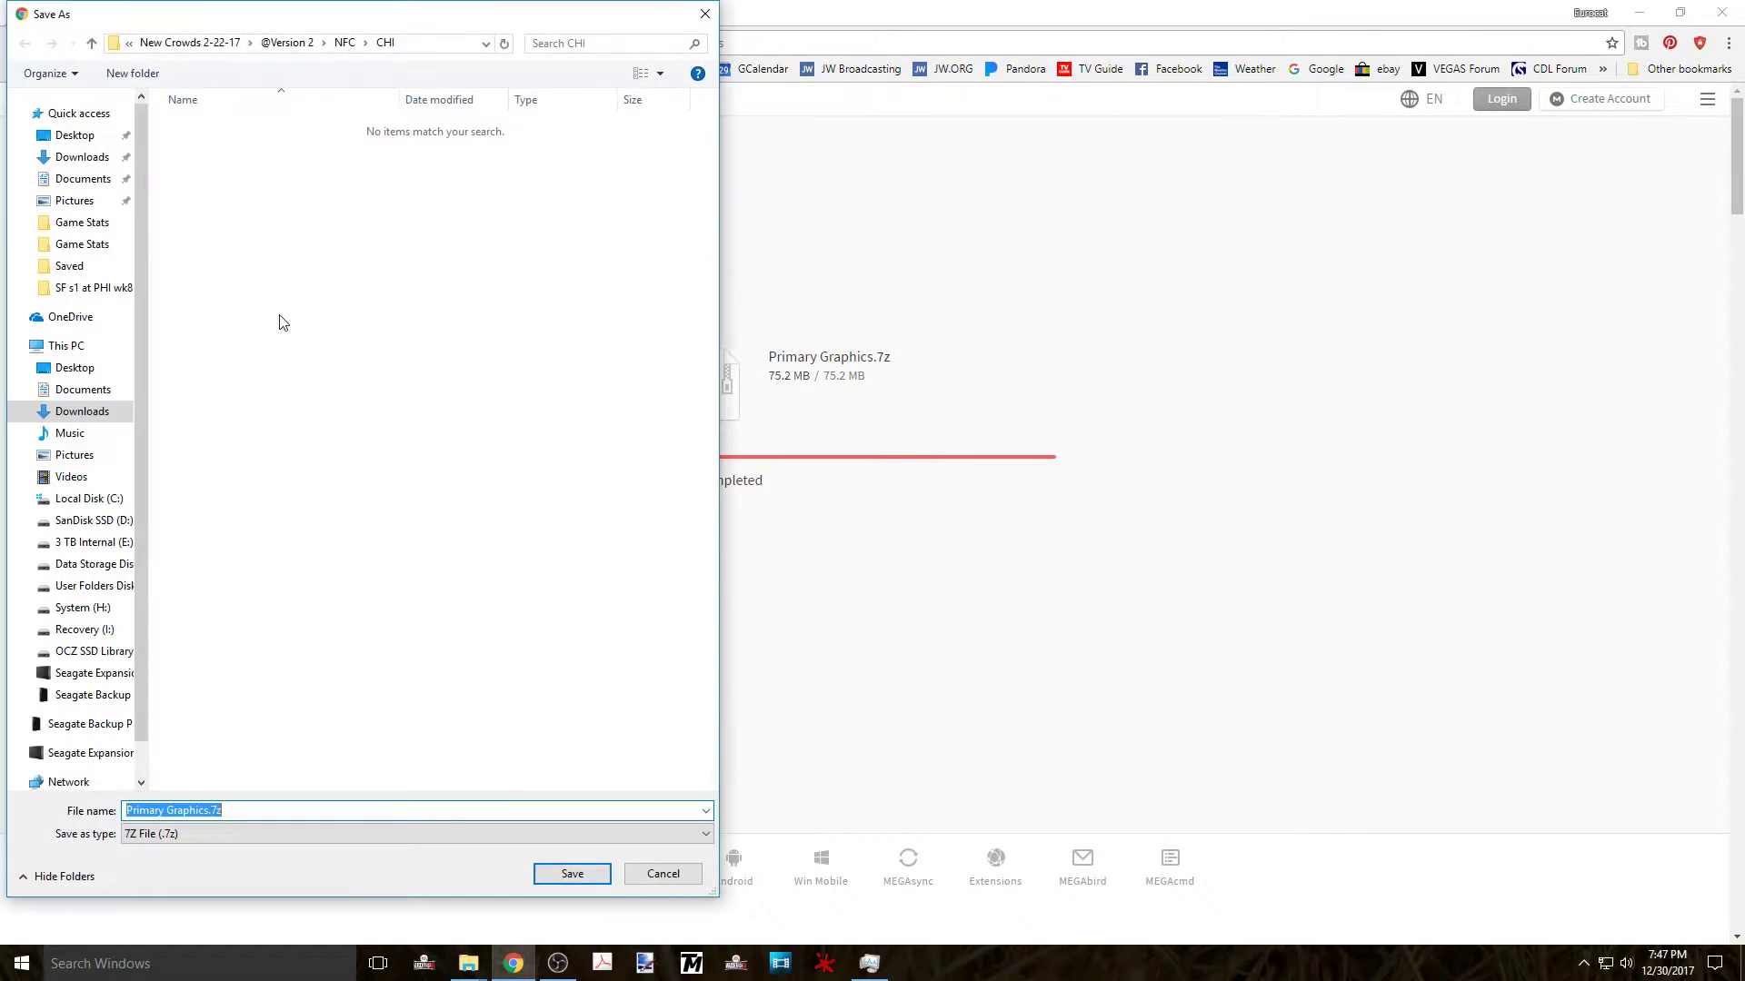
left_click(108, 156)
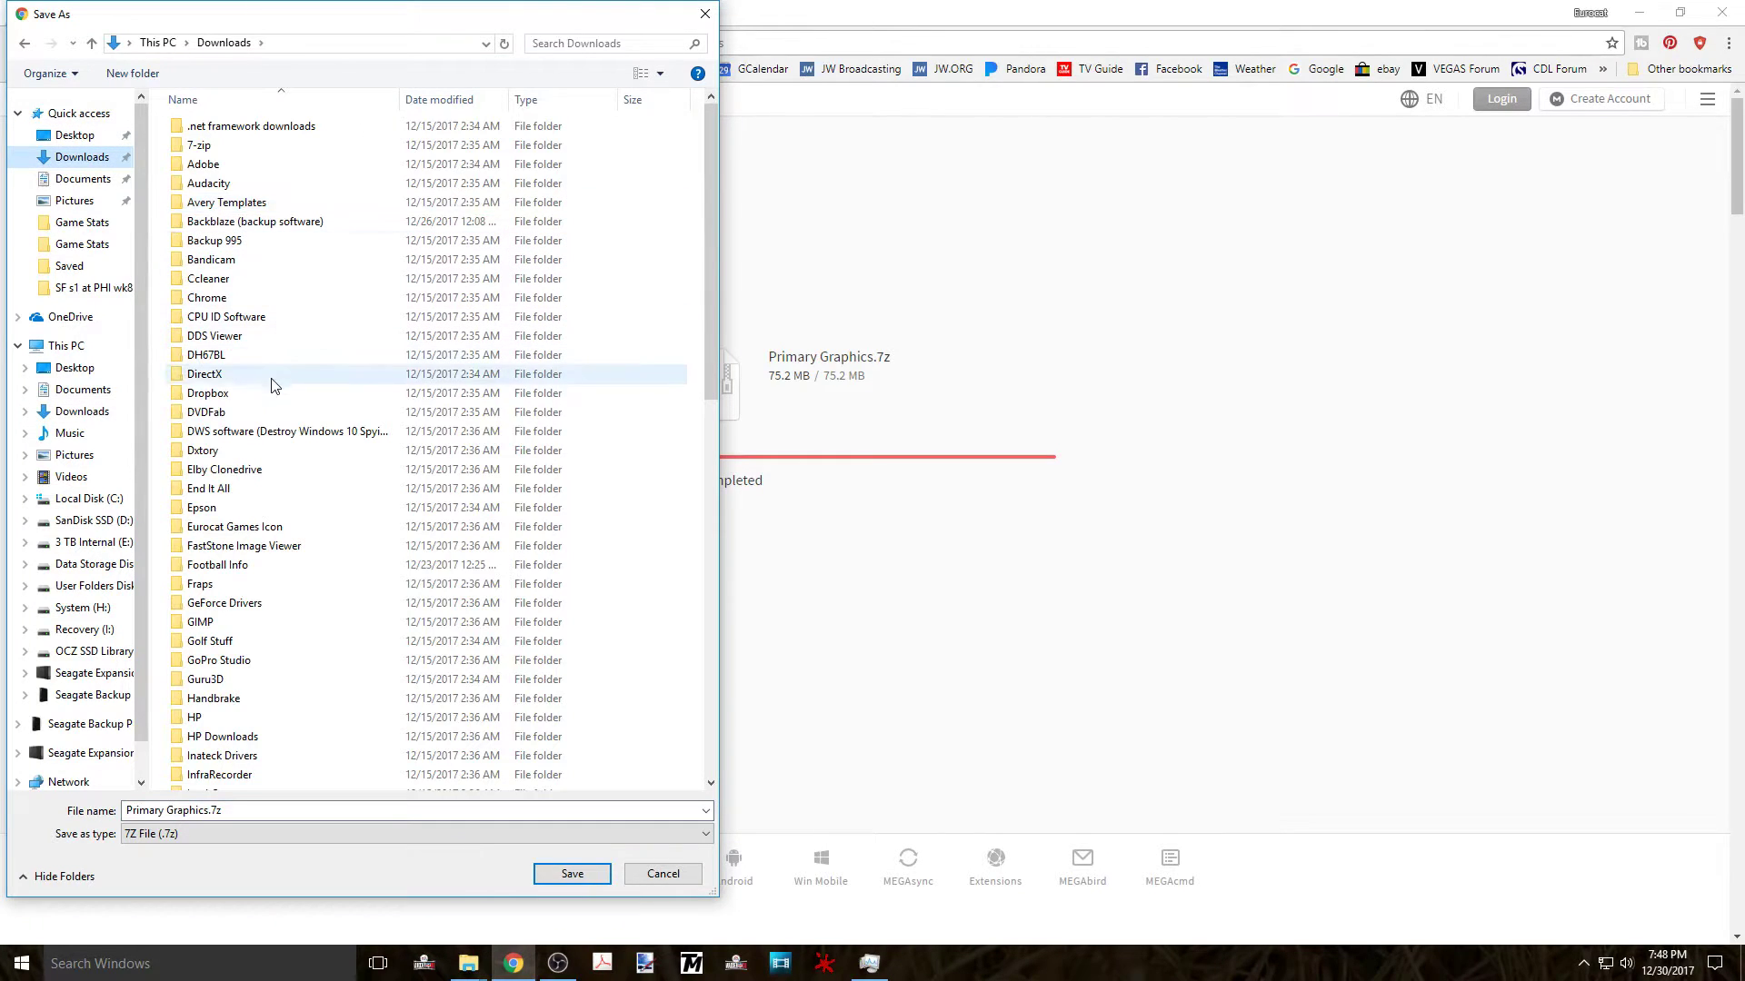
double_click(257, 567)
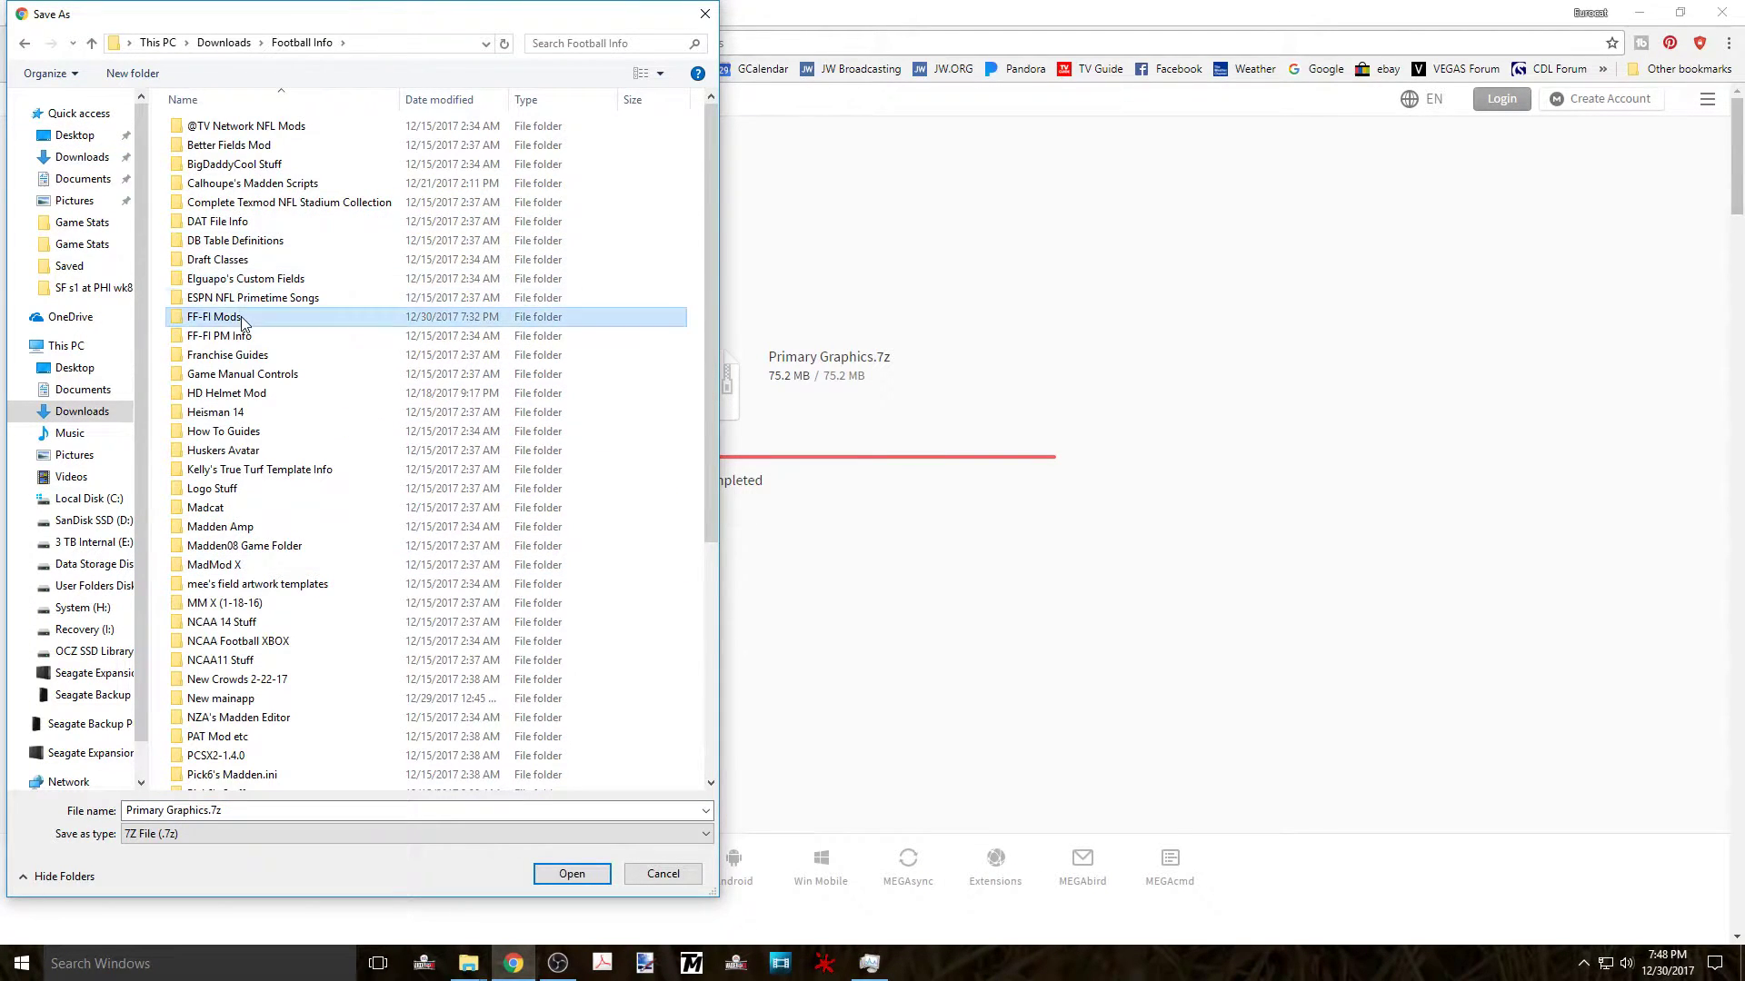
double_click(228, 289)
double_click(229, 129)
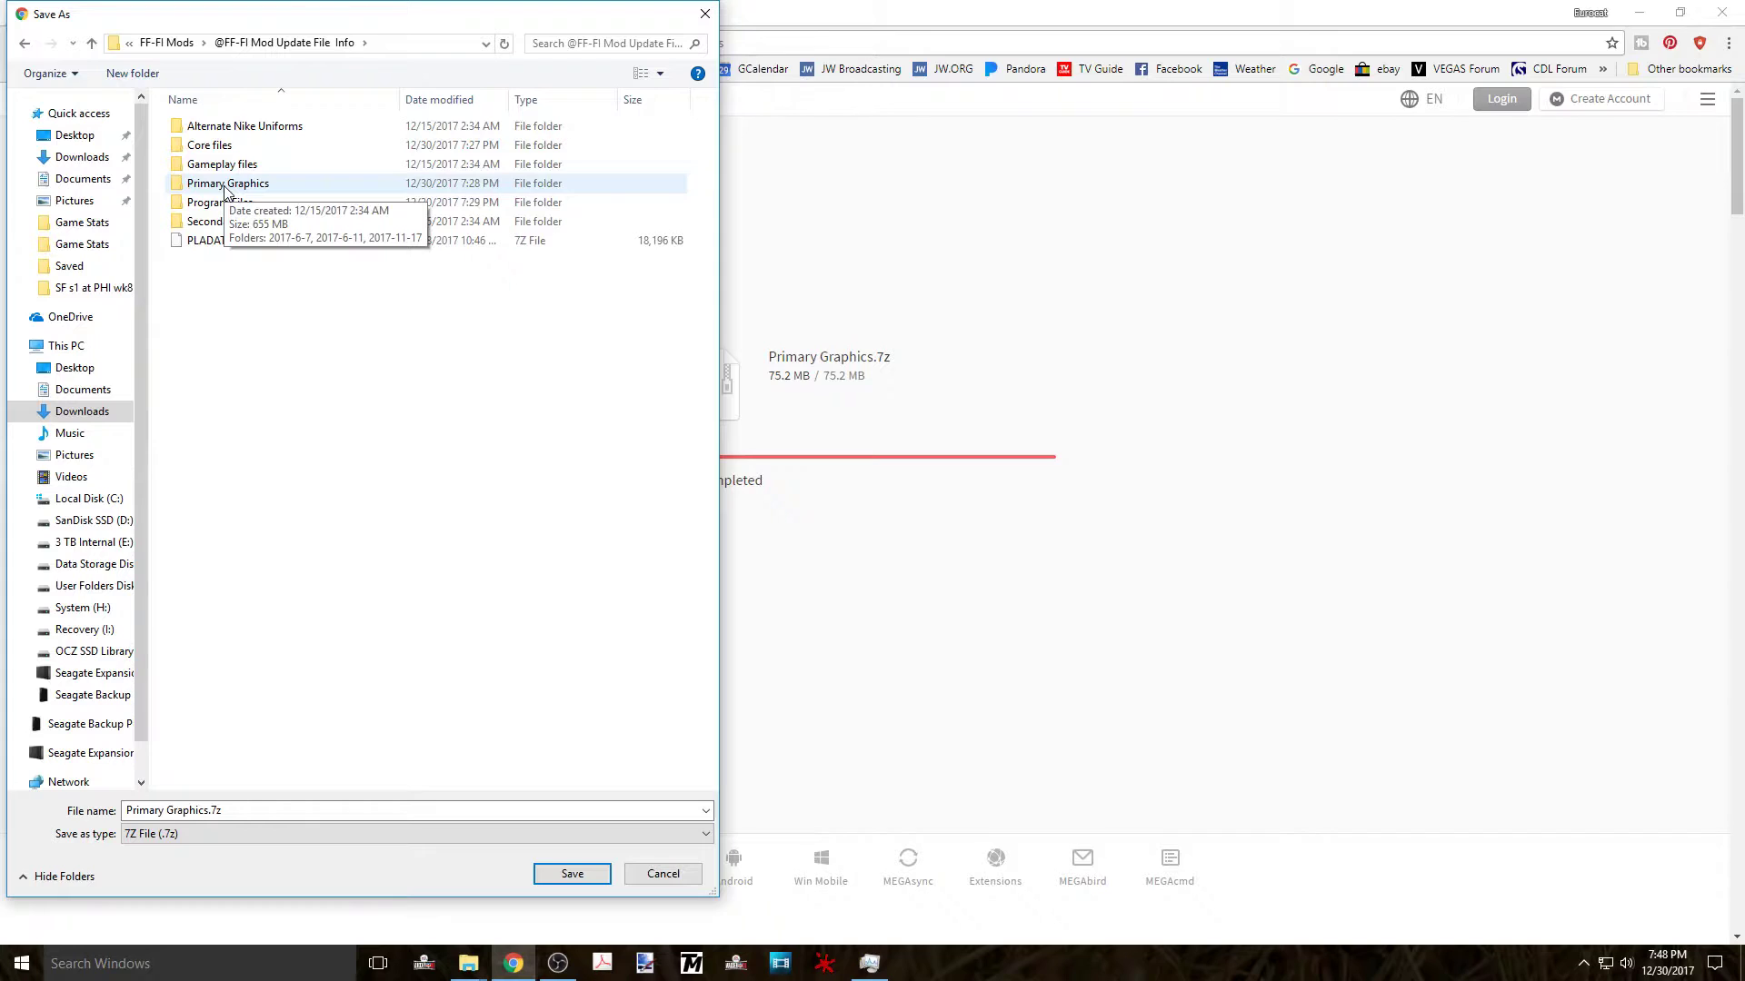
double_click(225, 185)
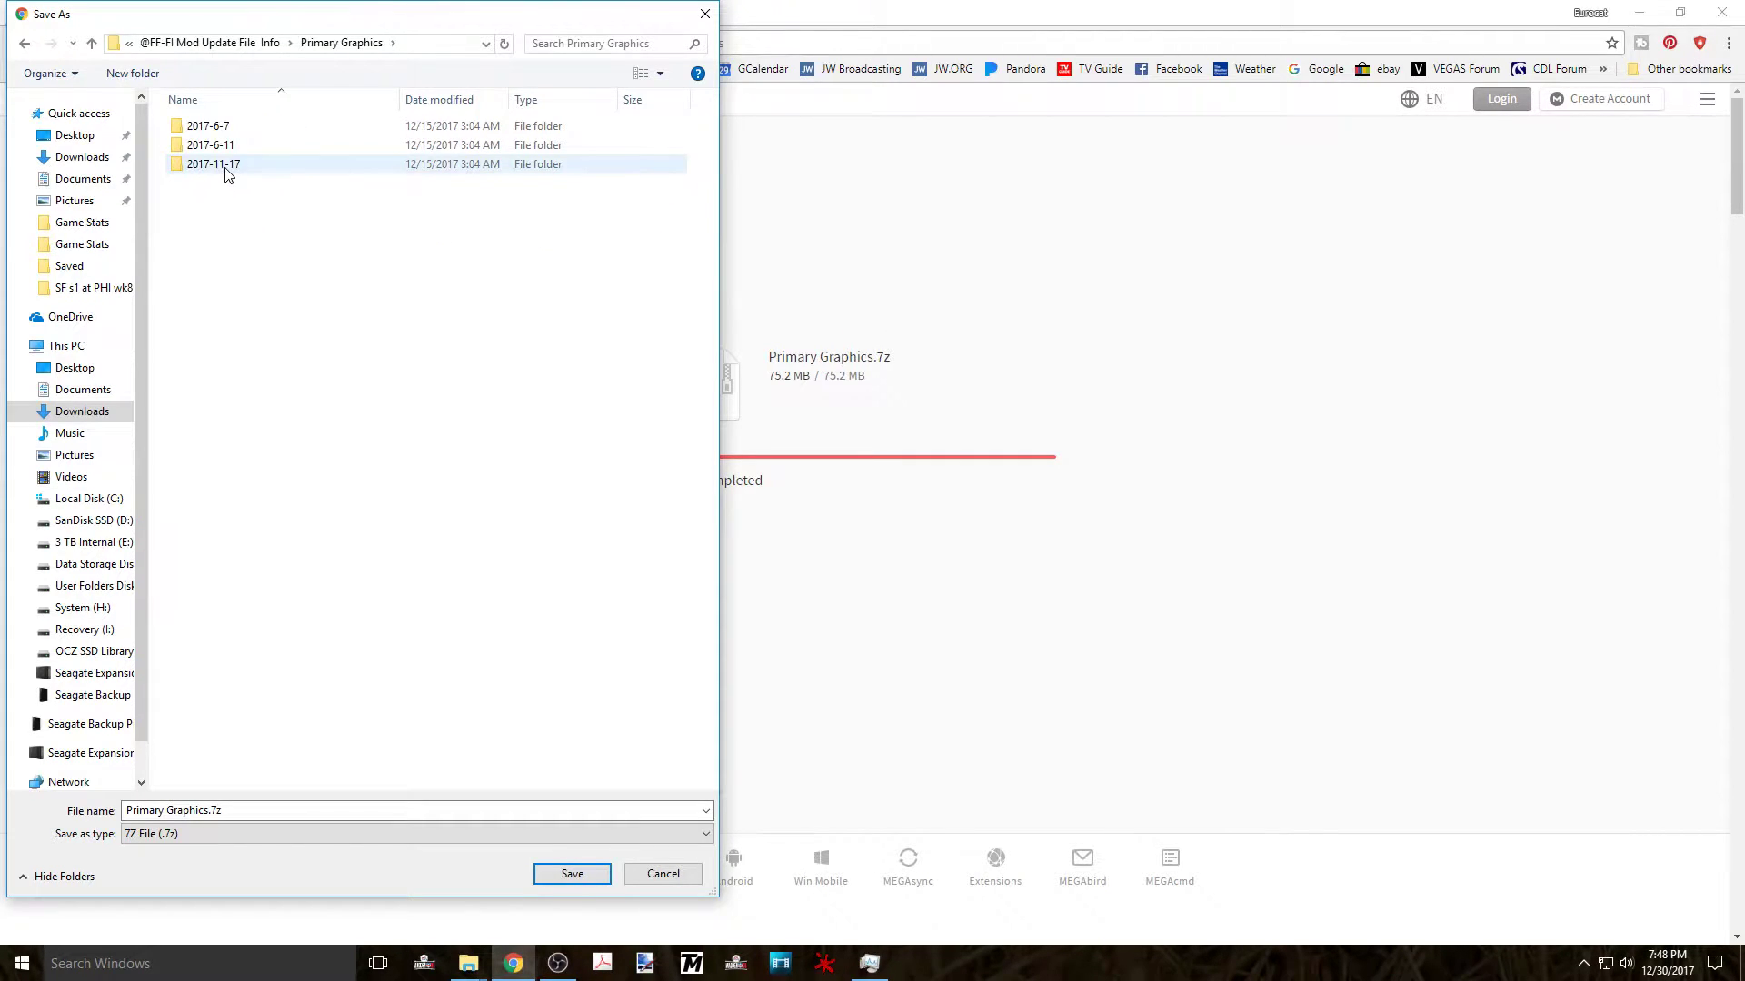
double_click(228, 165)
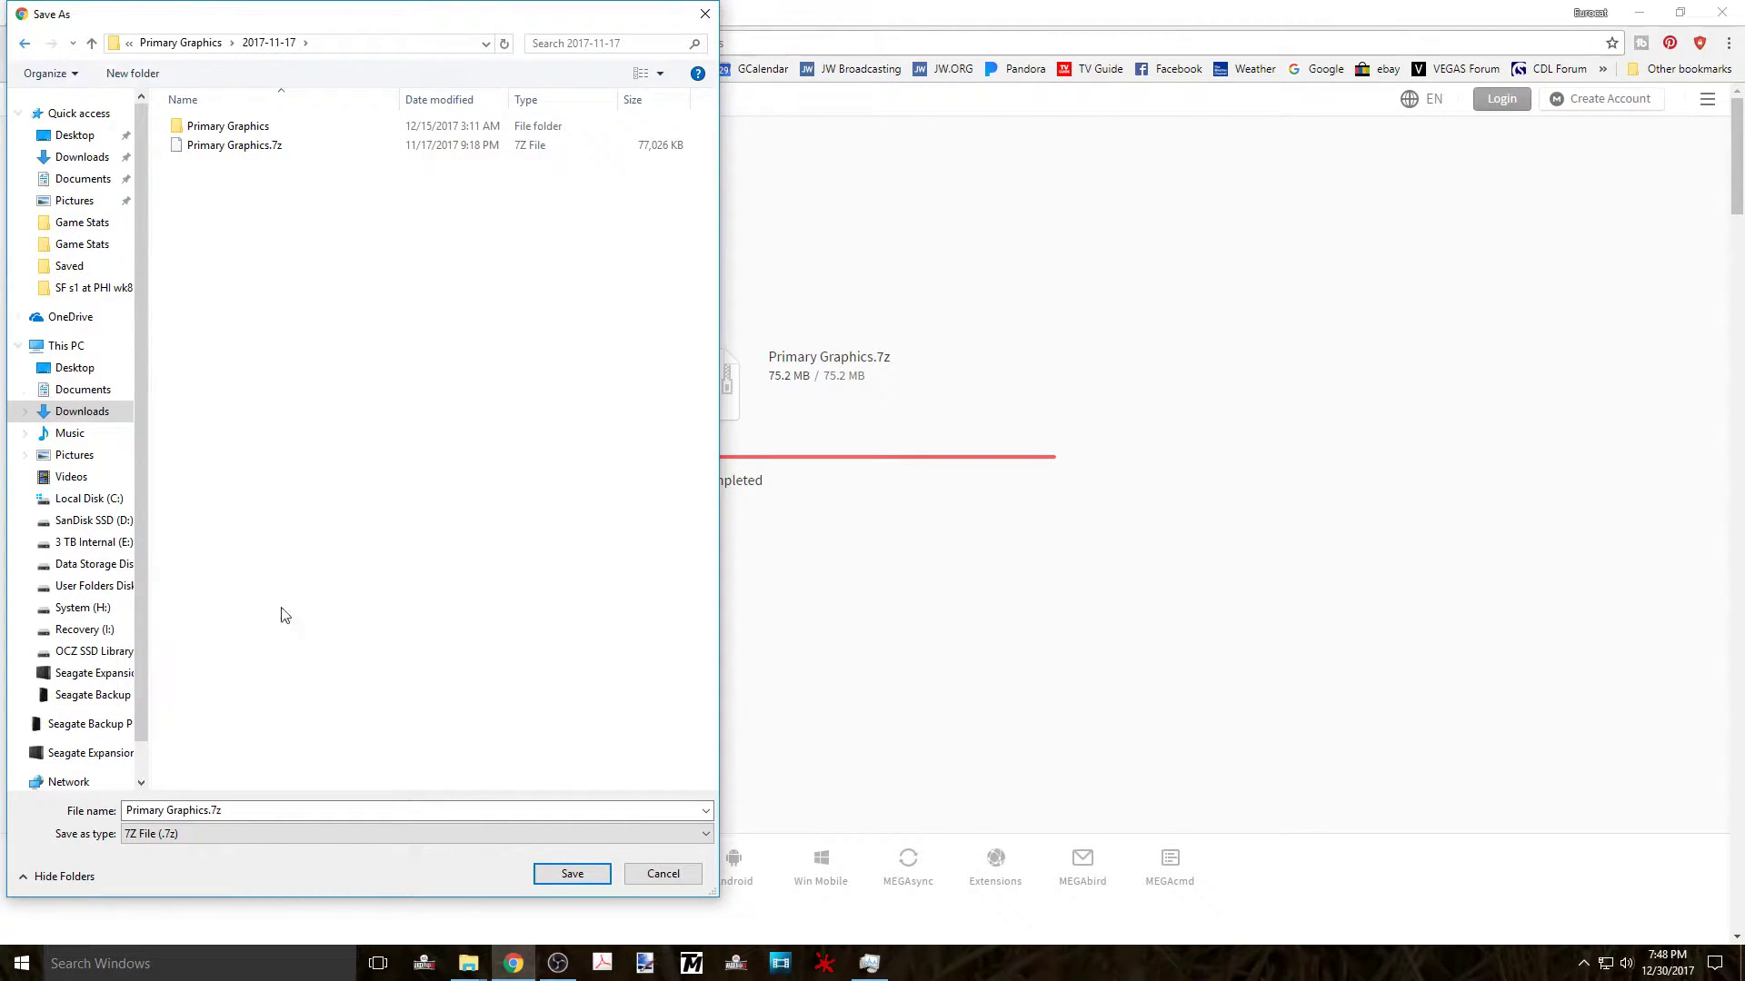
left_click(629, 877)
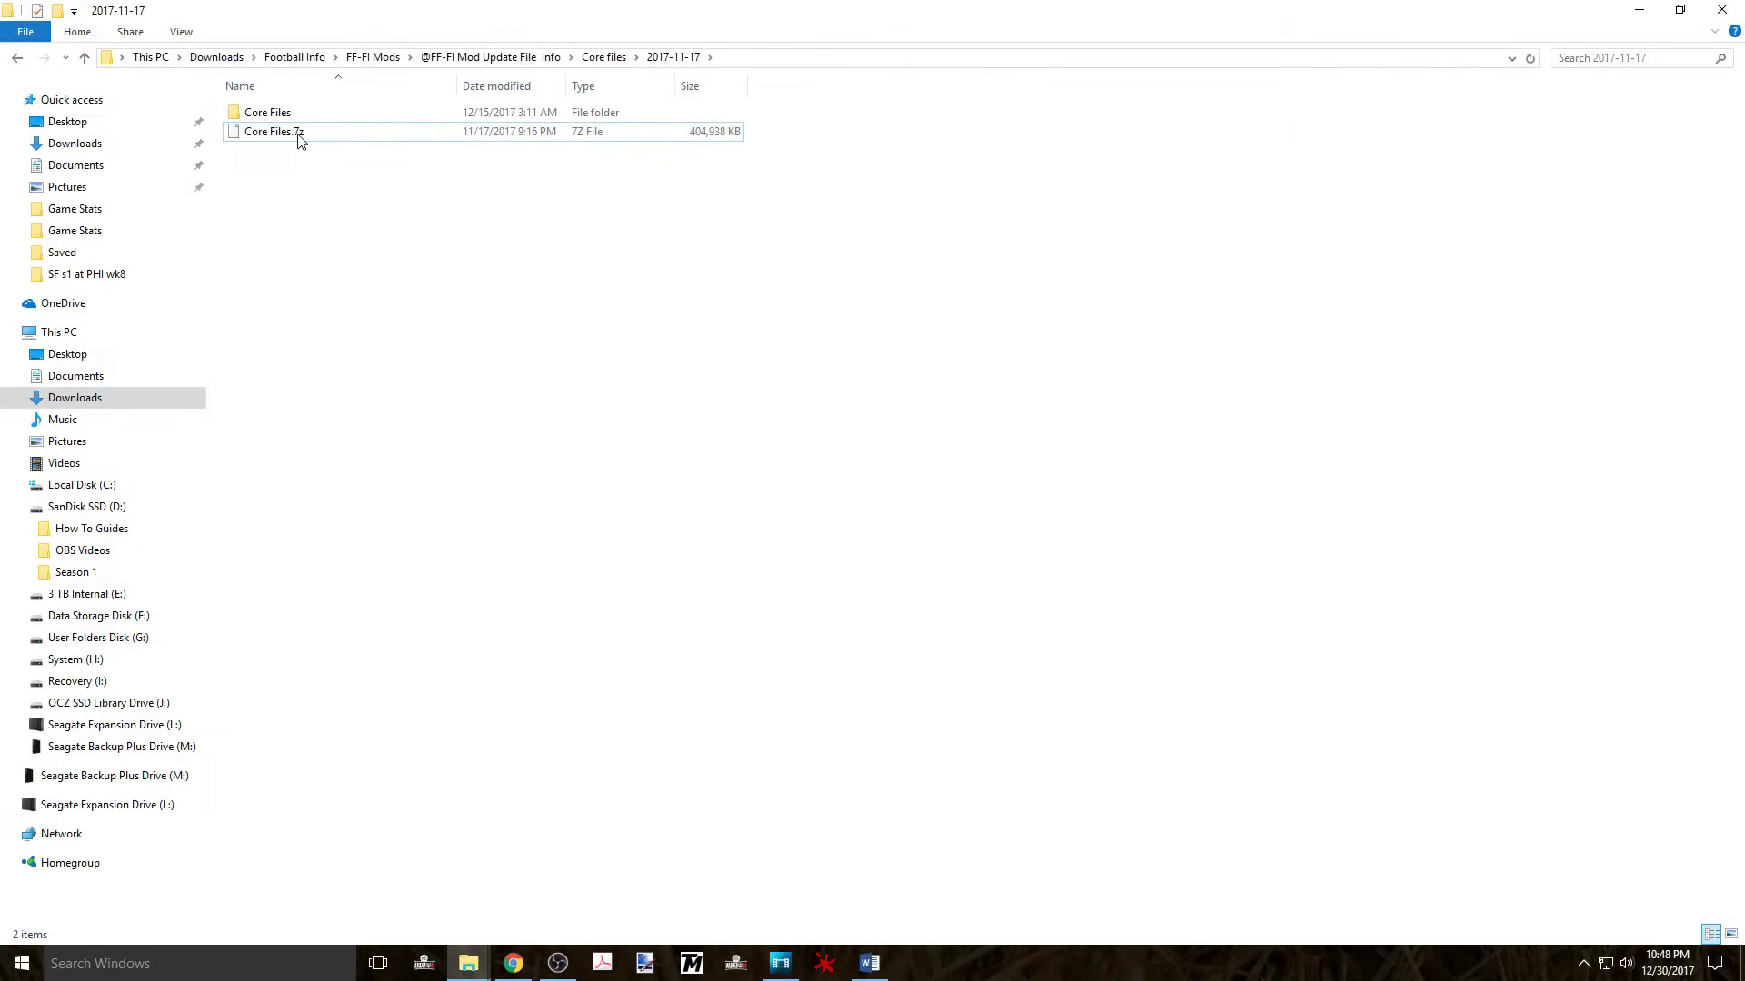
Step: Extract Core Files.7z in place with 7-Zip's Extract Here
left_click(293, 134)
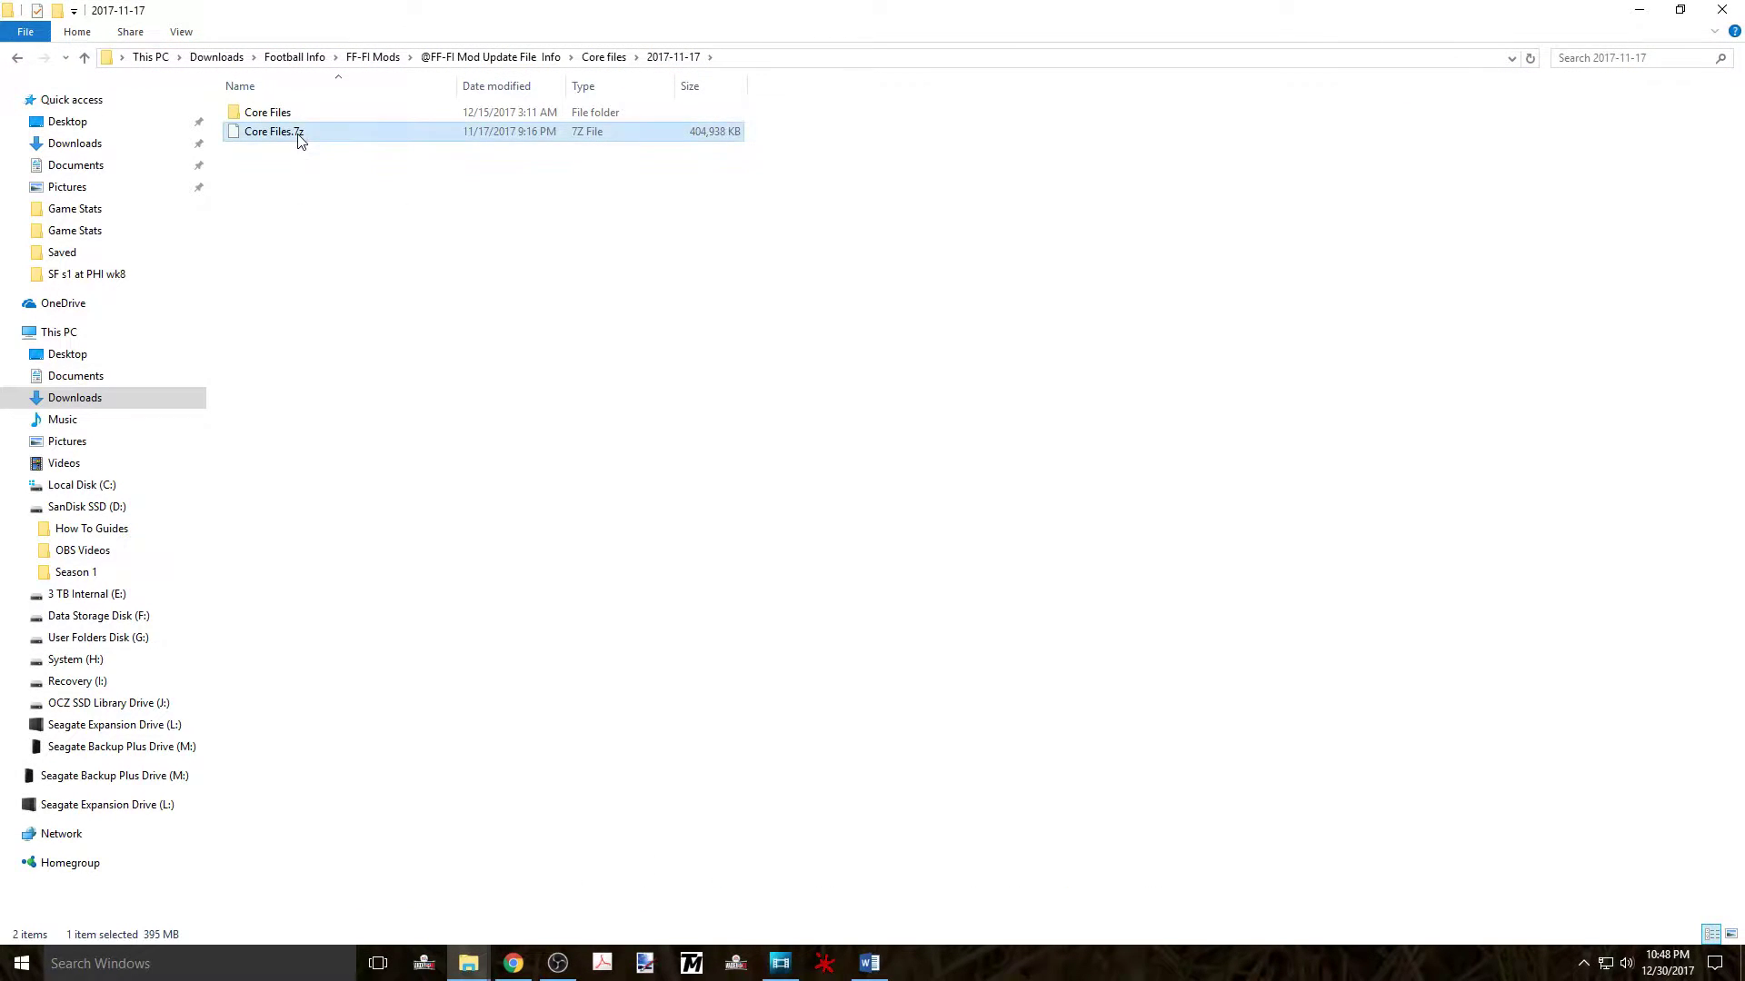
right_click(298, 136)
mouse_move(343, 167)
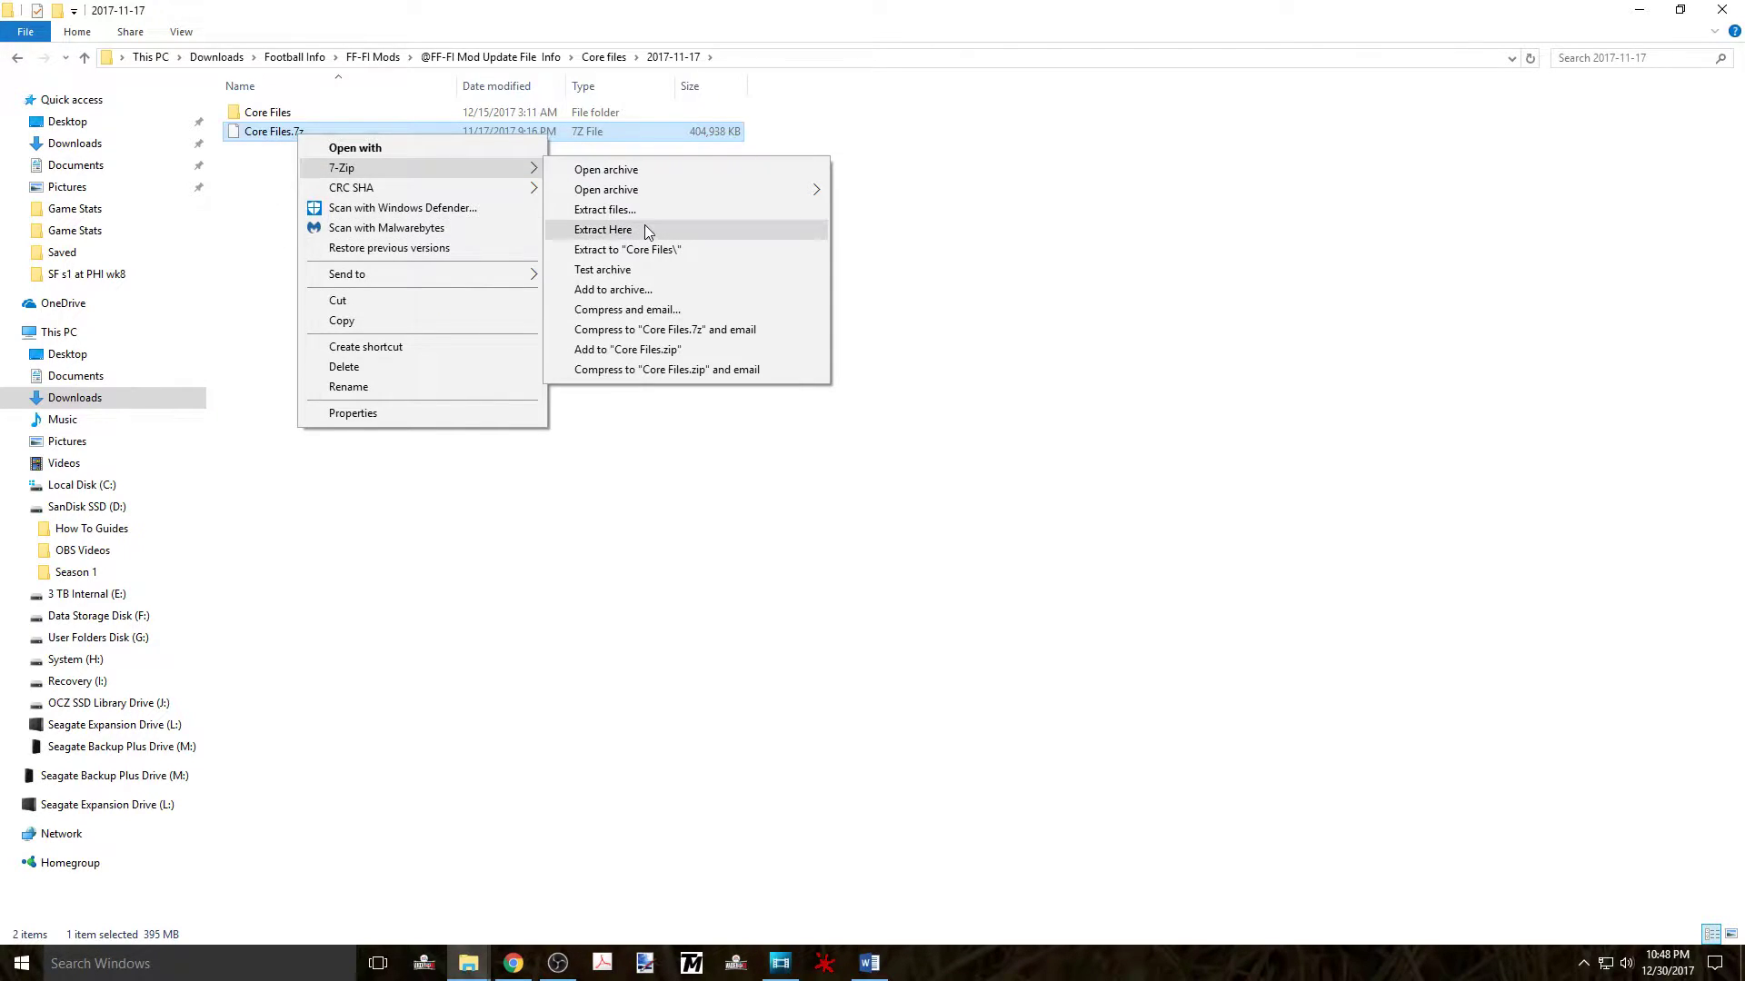
left_click(242, 204)
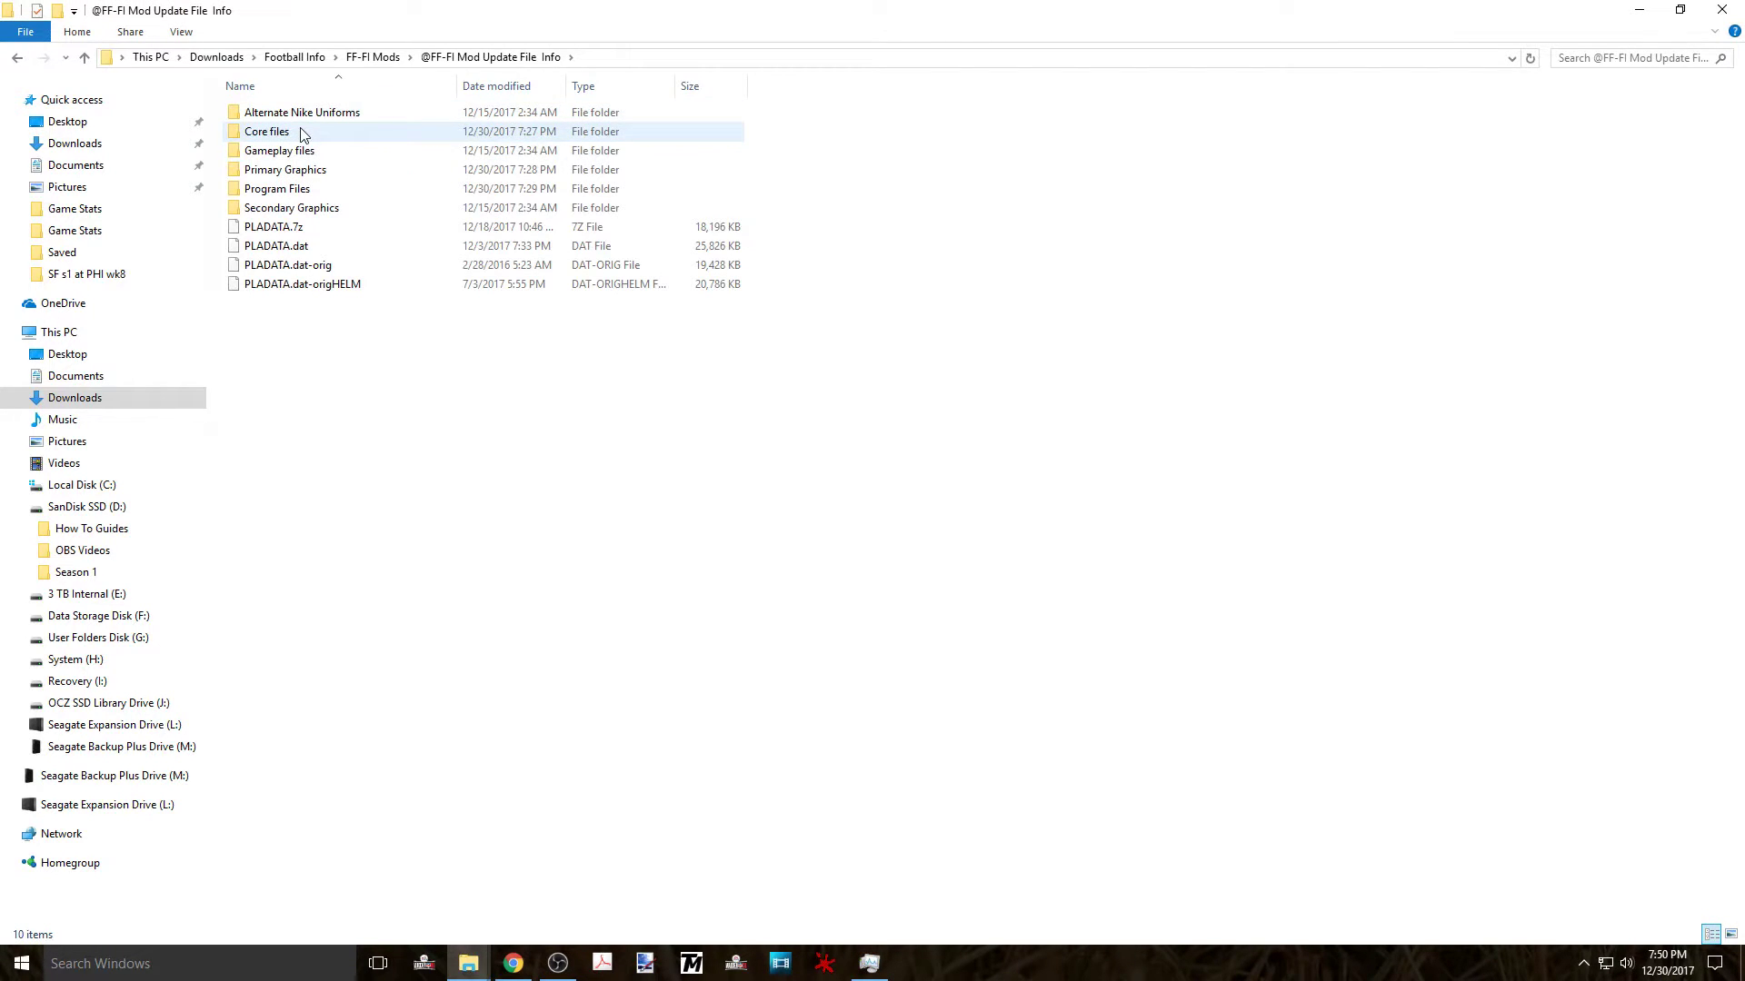
Step: Open Core files > 2017-11-17 > Core Files and open INSTALLATION INSTRUCTIONS.txt
double_click(303, 134)
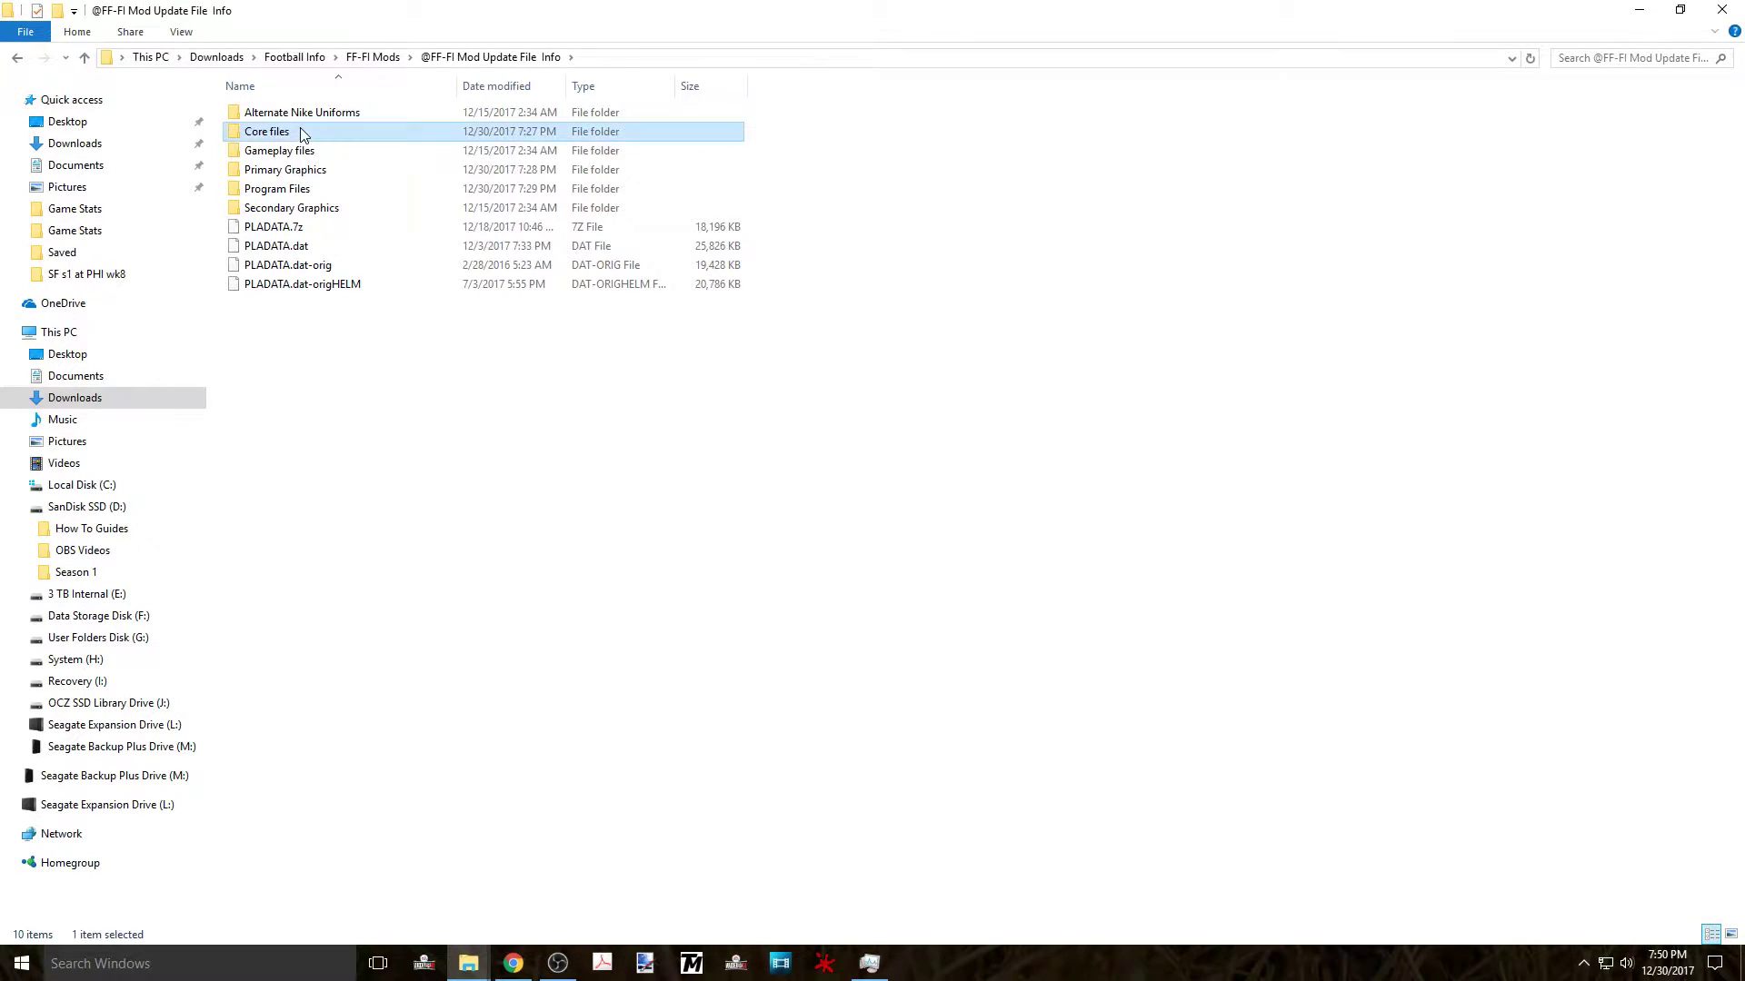
double_click(307, 211)
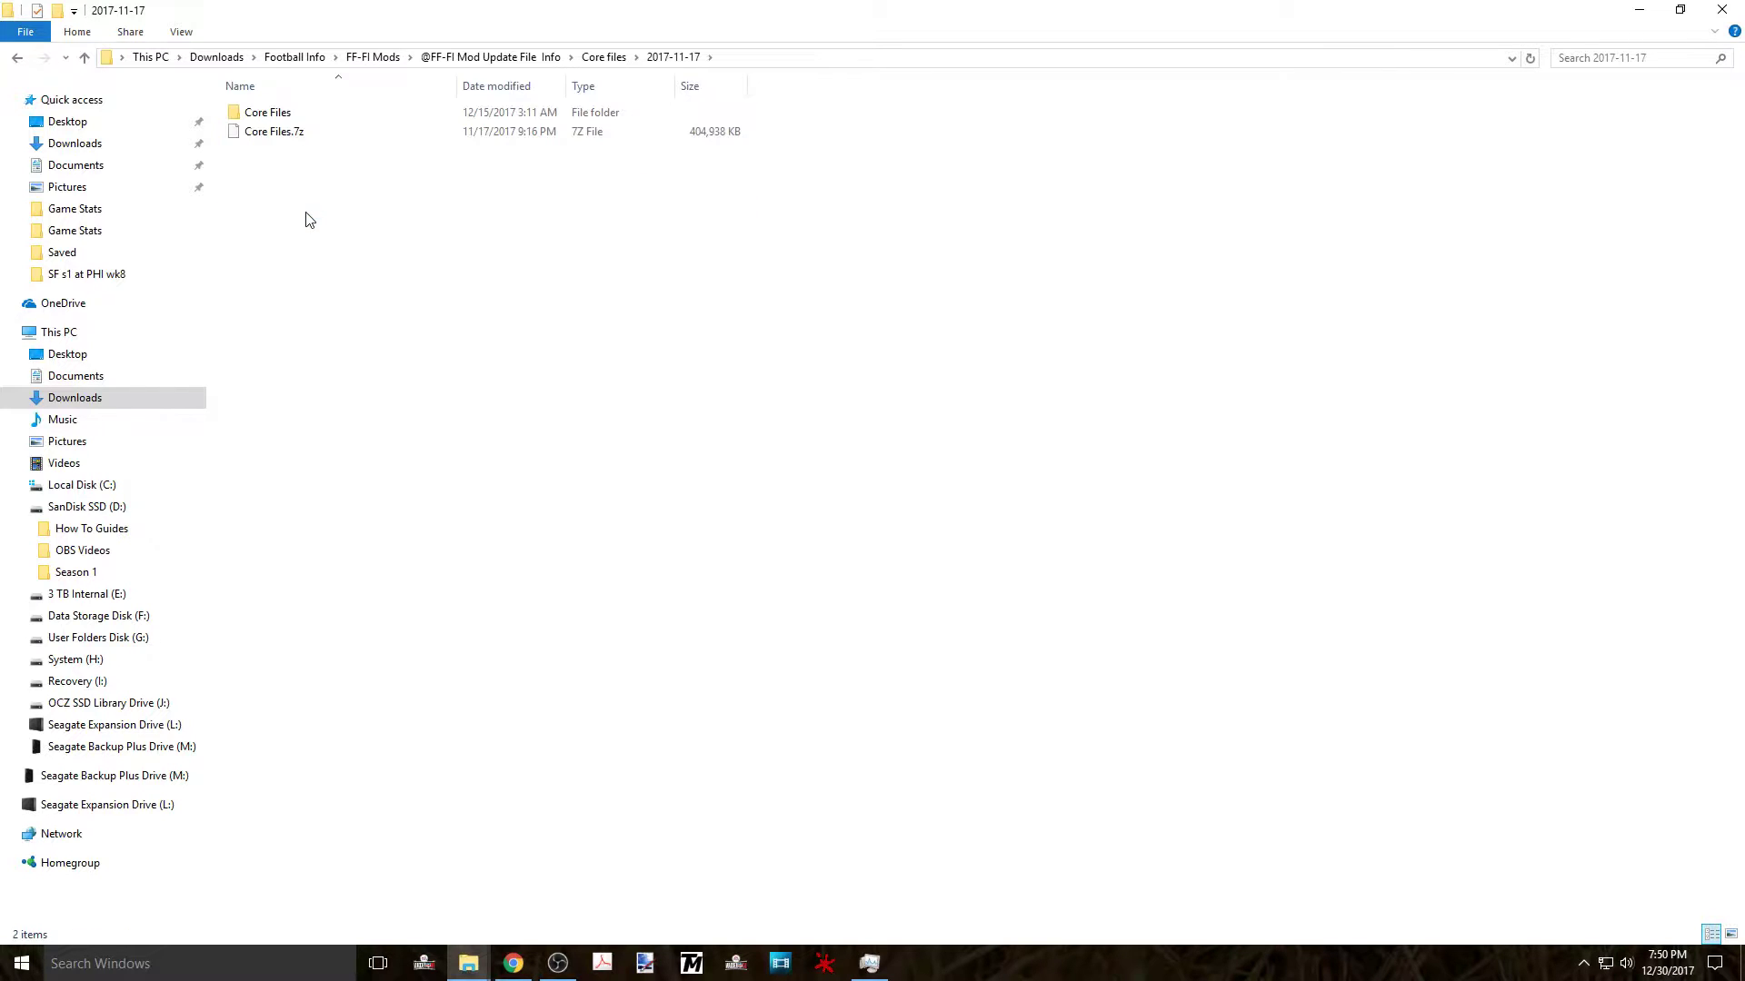
double_click(286, 116)
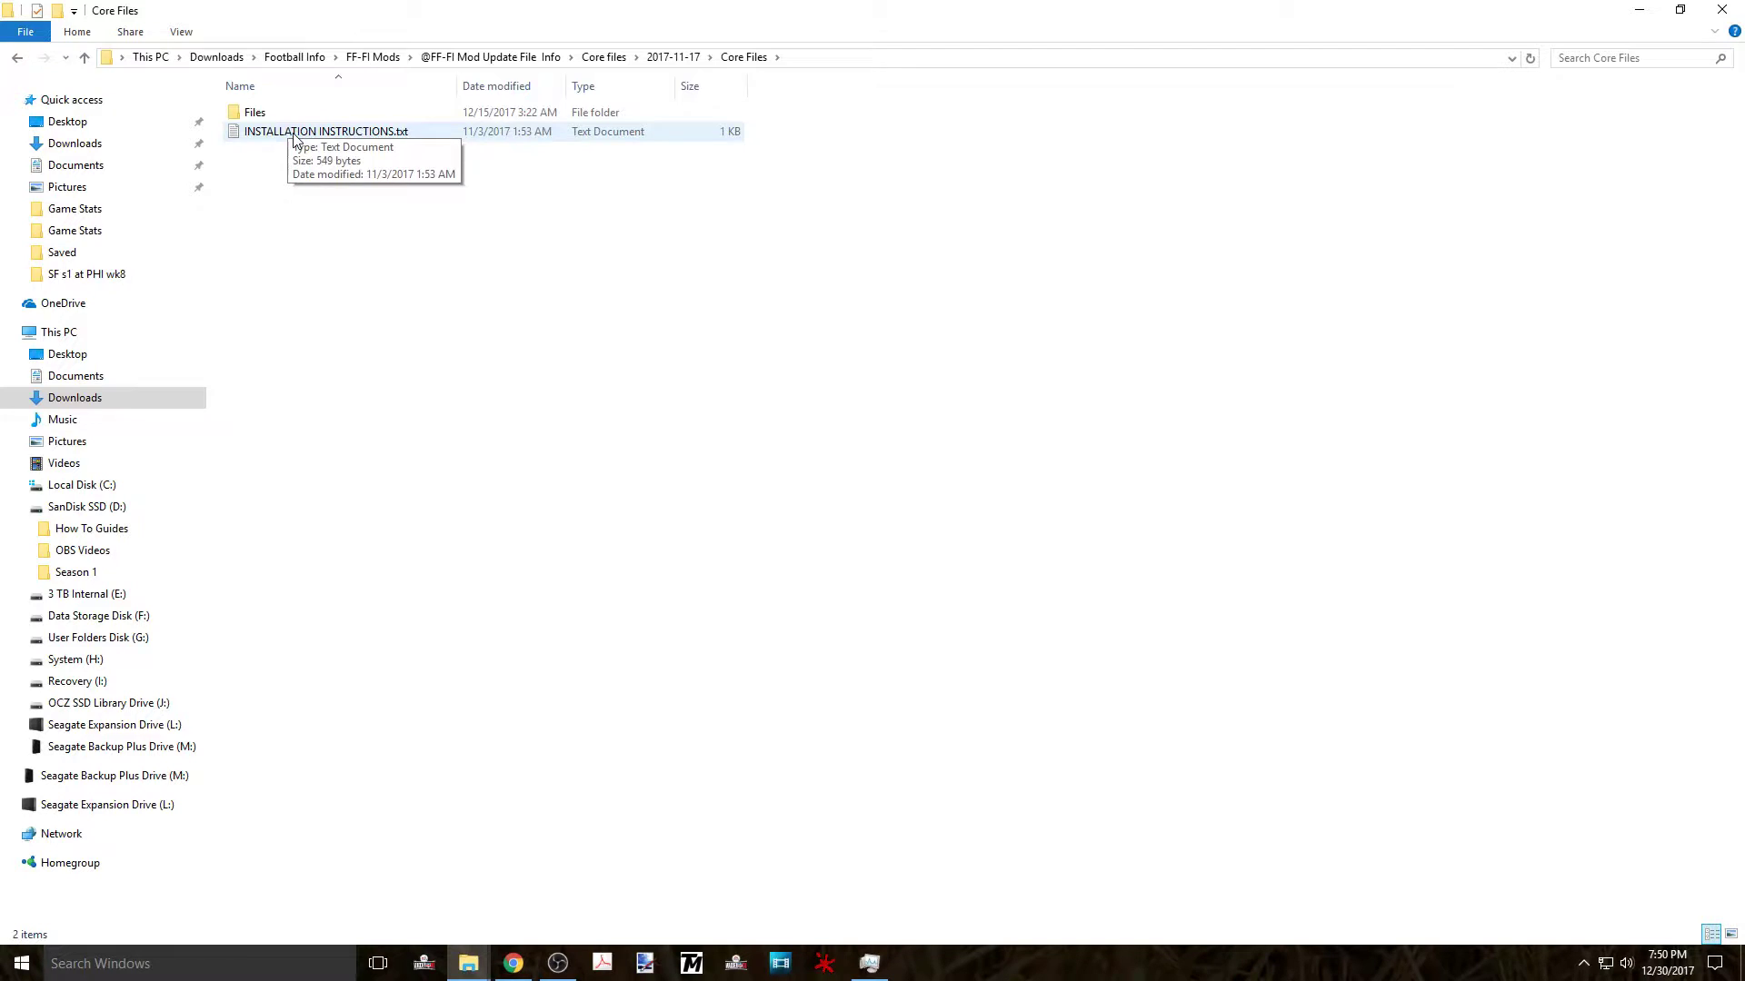
double_click(294, 132)
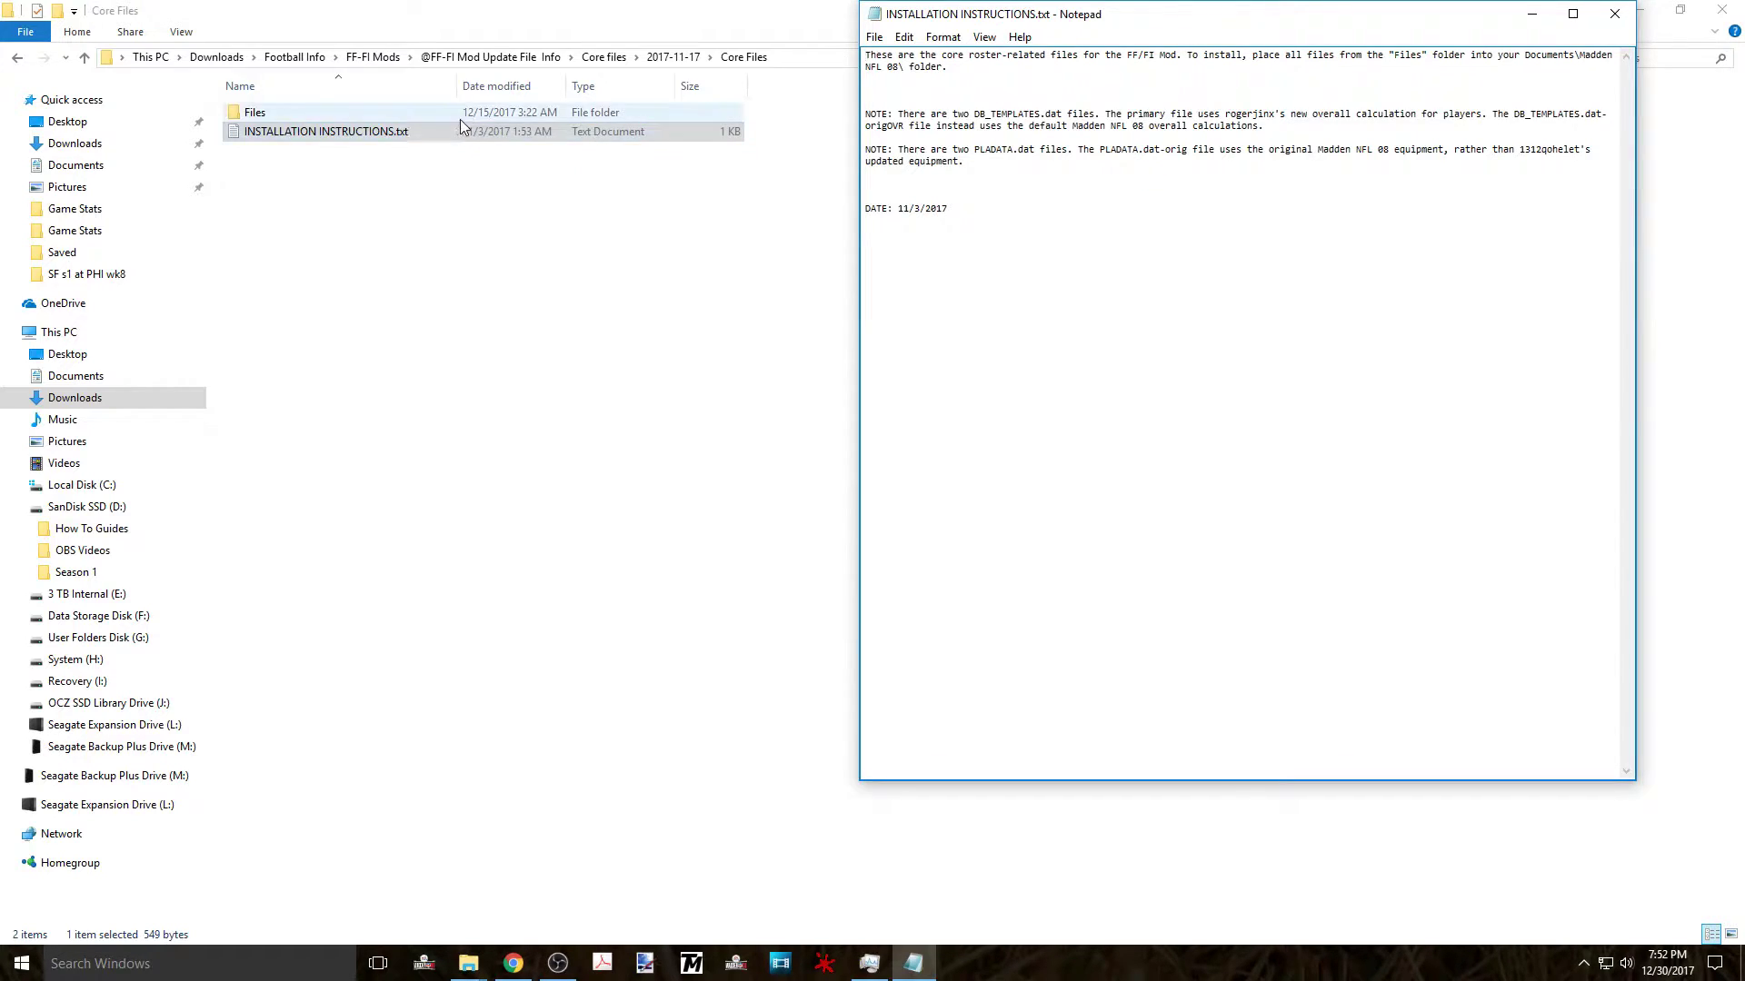
left_click(1602, 23)
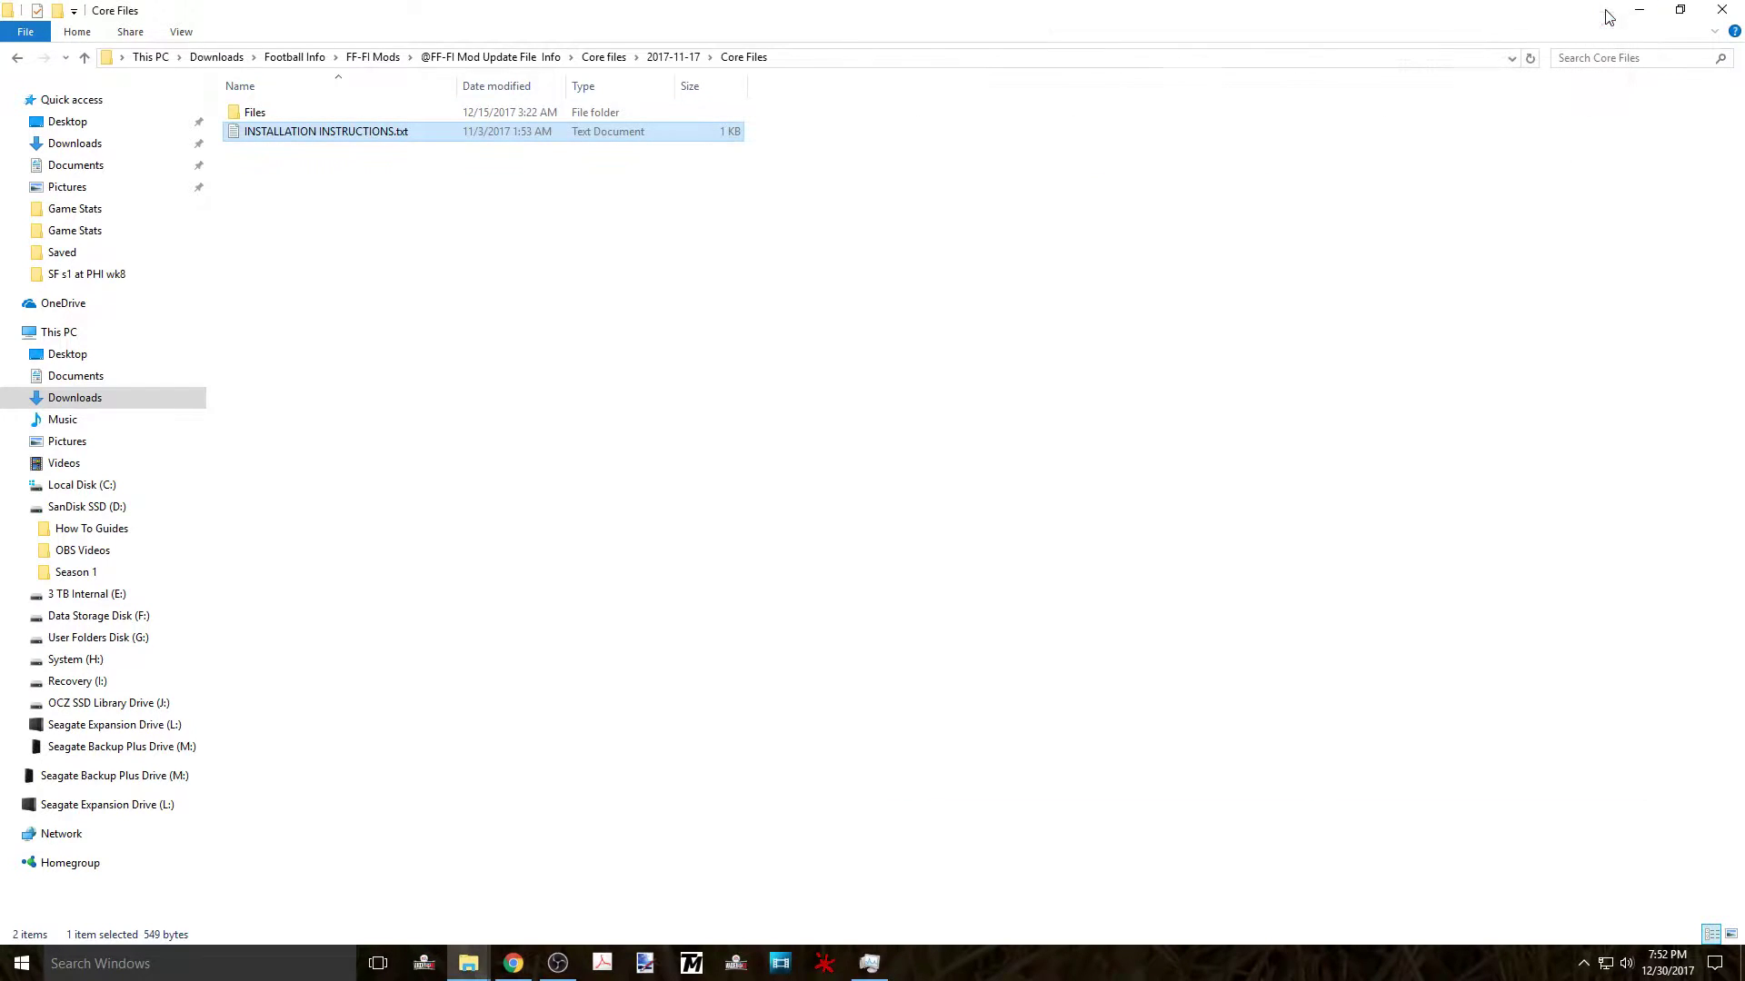
Step: Copy the 11 files in Core Files\Files and paste them into Documents\Madden NFL 08
double_click(264, 111)
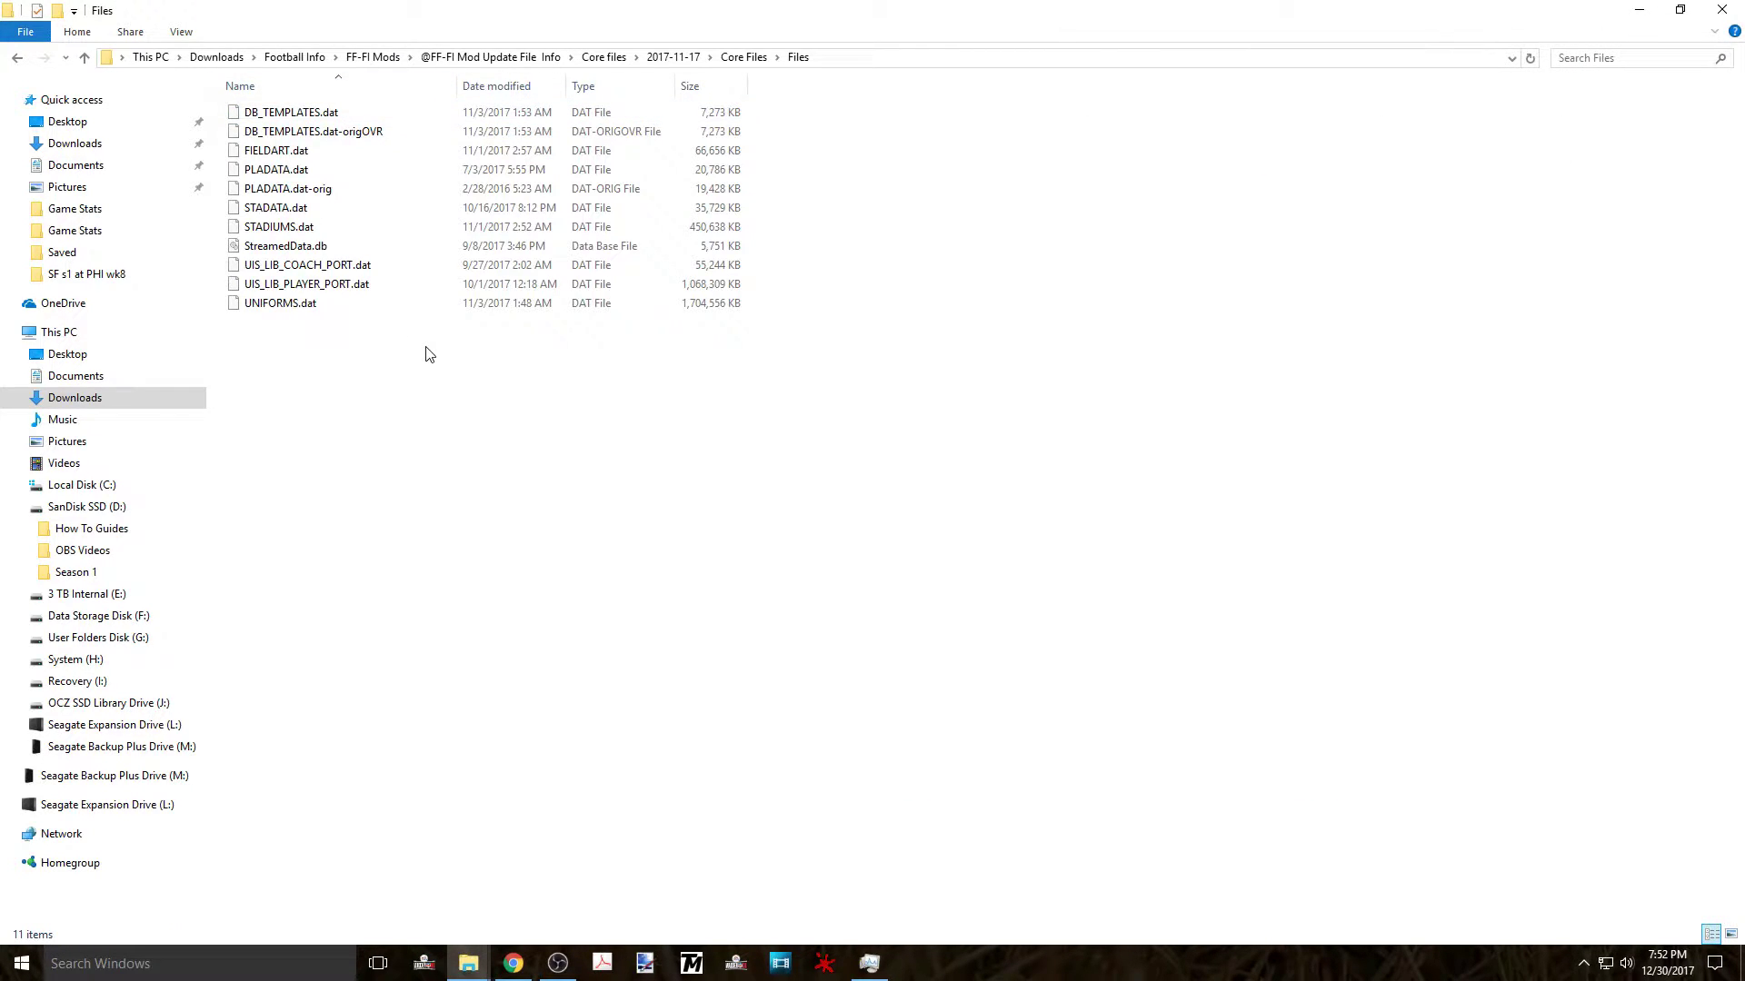
left_click_drag(430, 353, 264, 113)
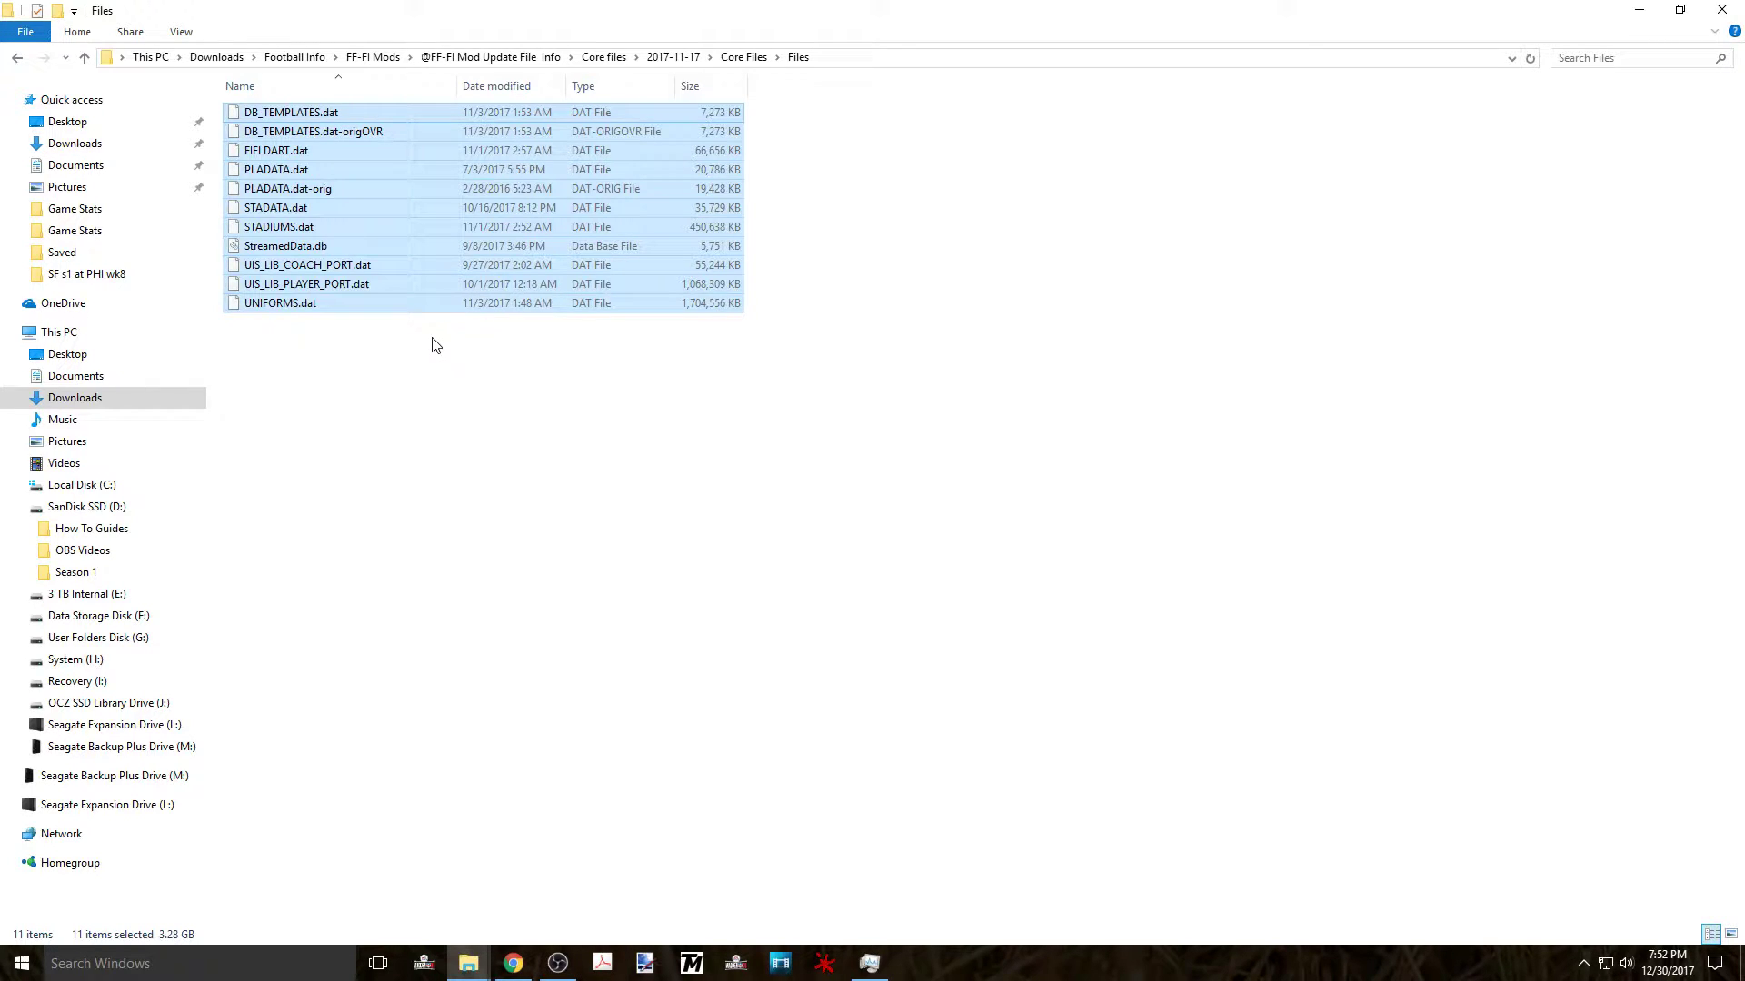
right_click(391, 282)
left_click(462, 428)
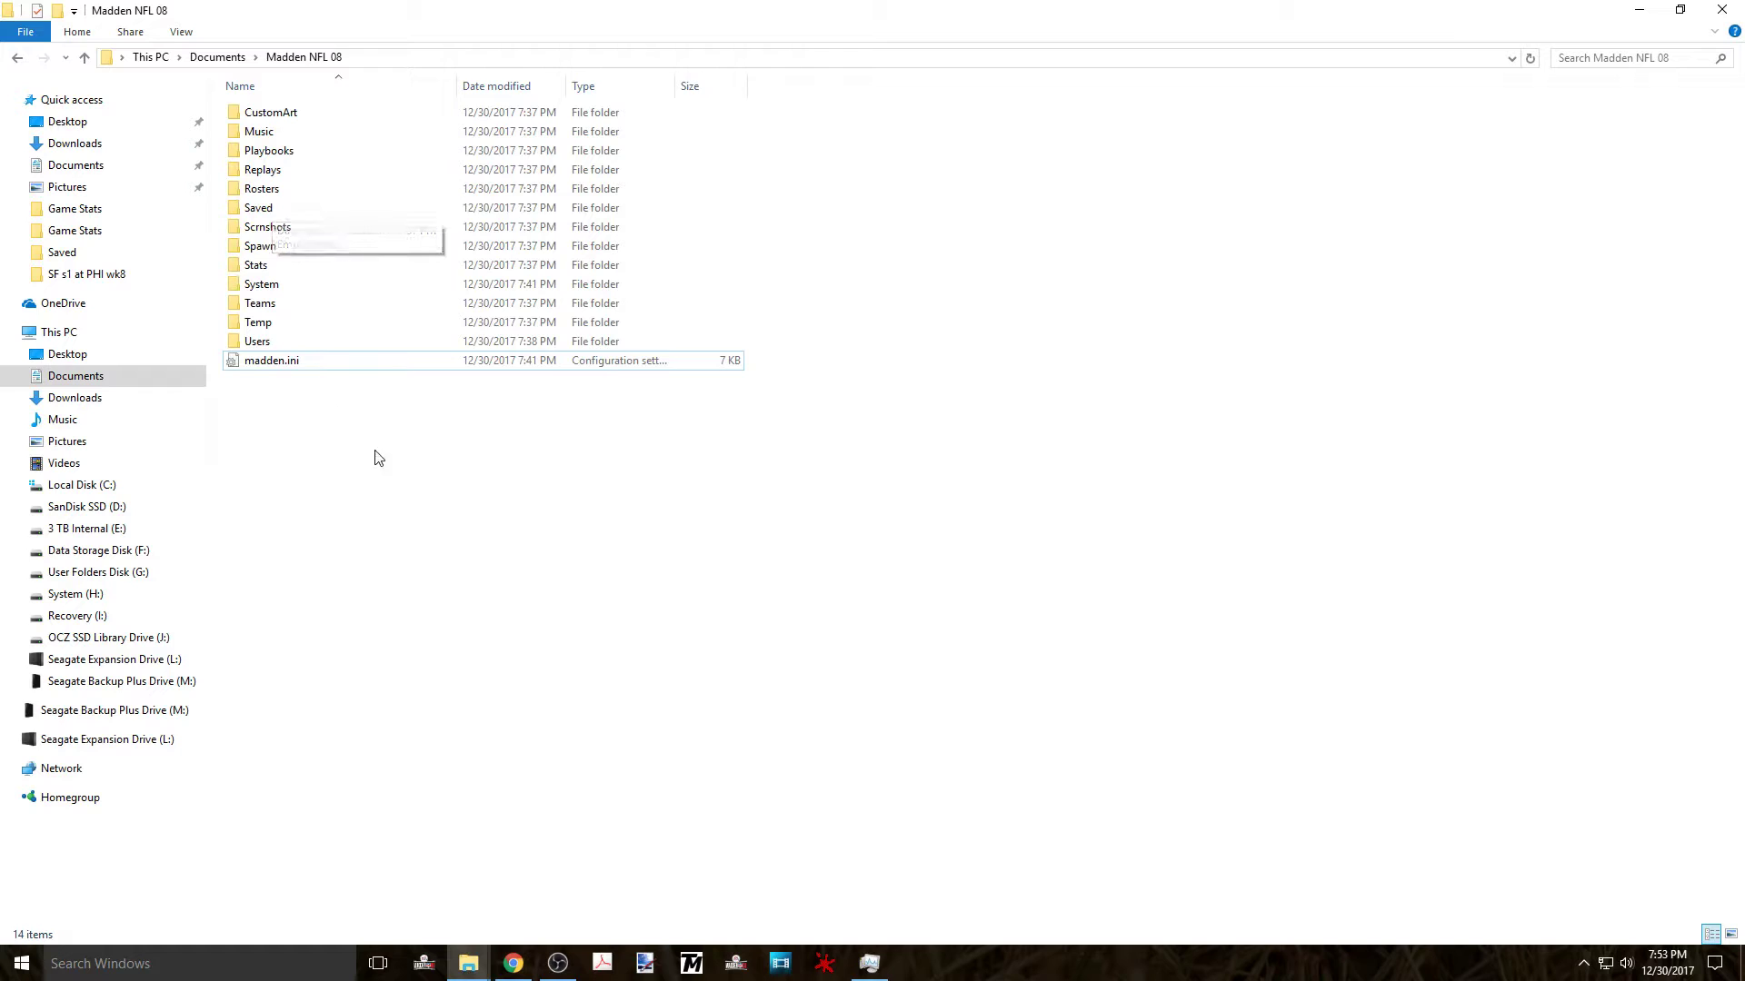
right_click(378, 443)
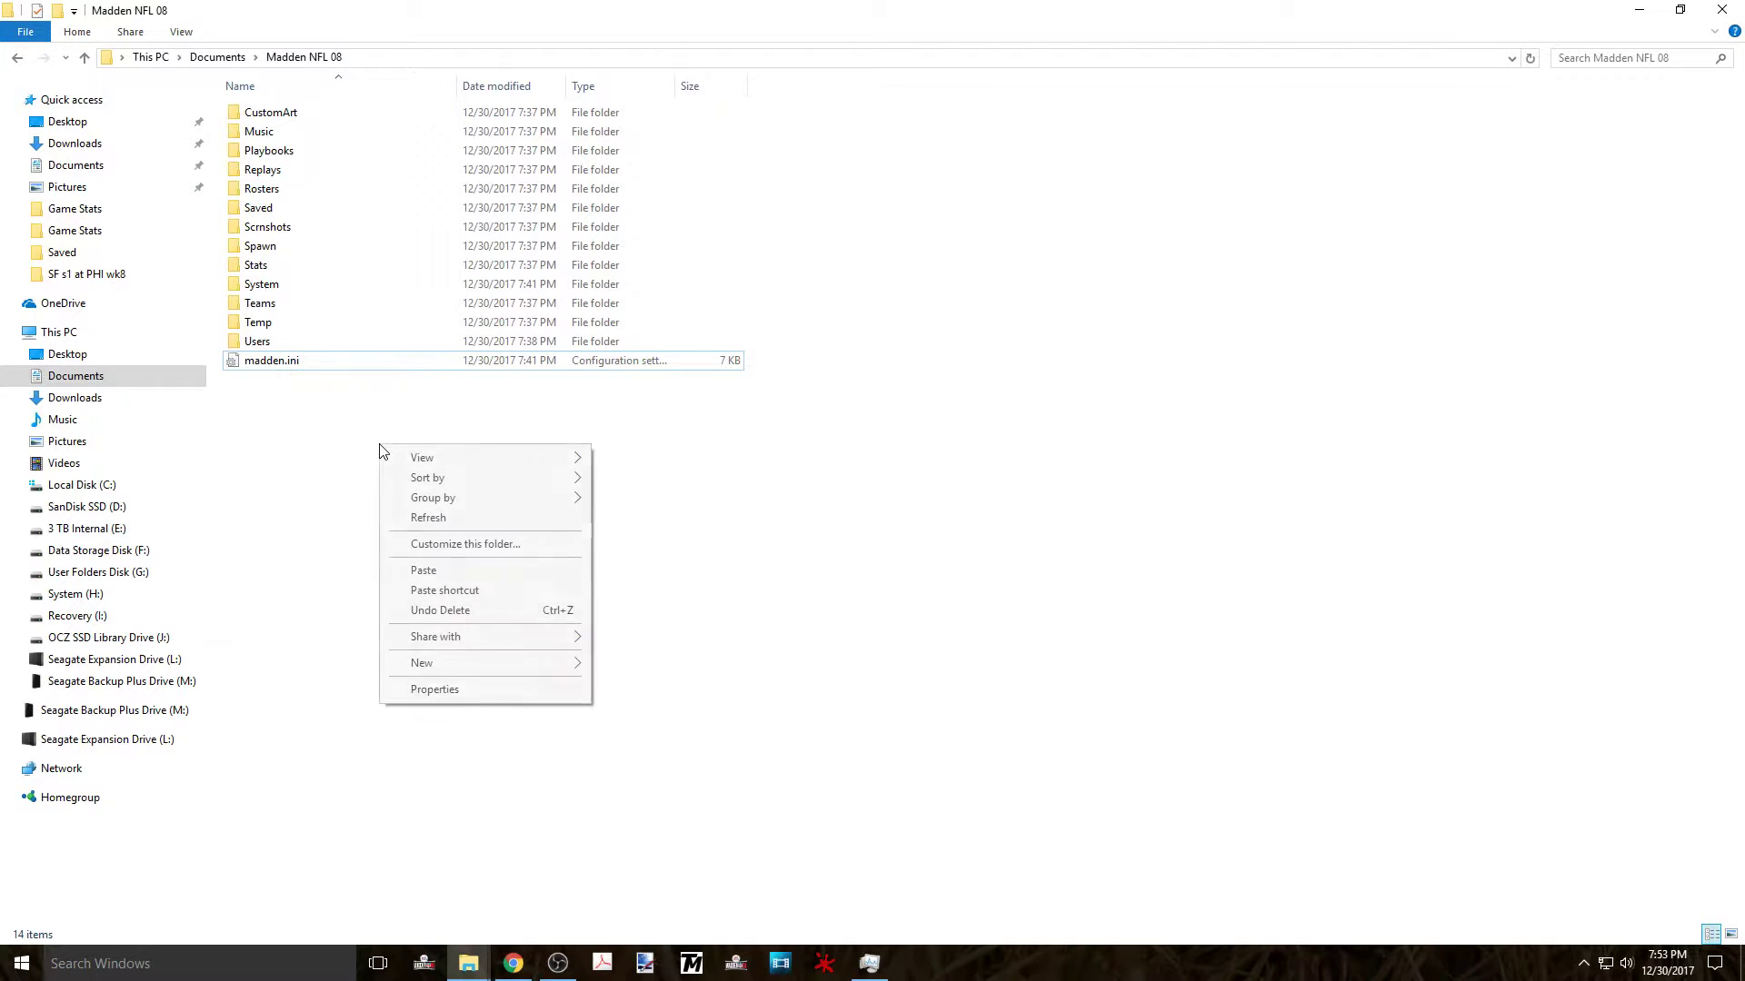
left_click(405, 570)
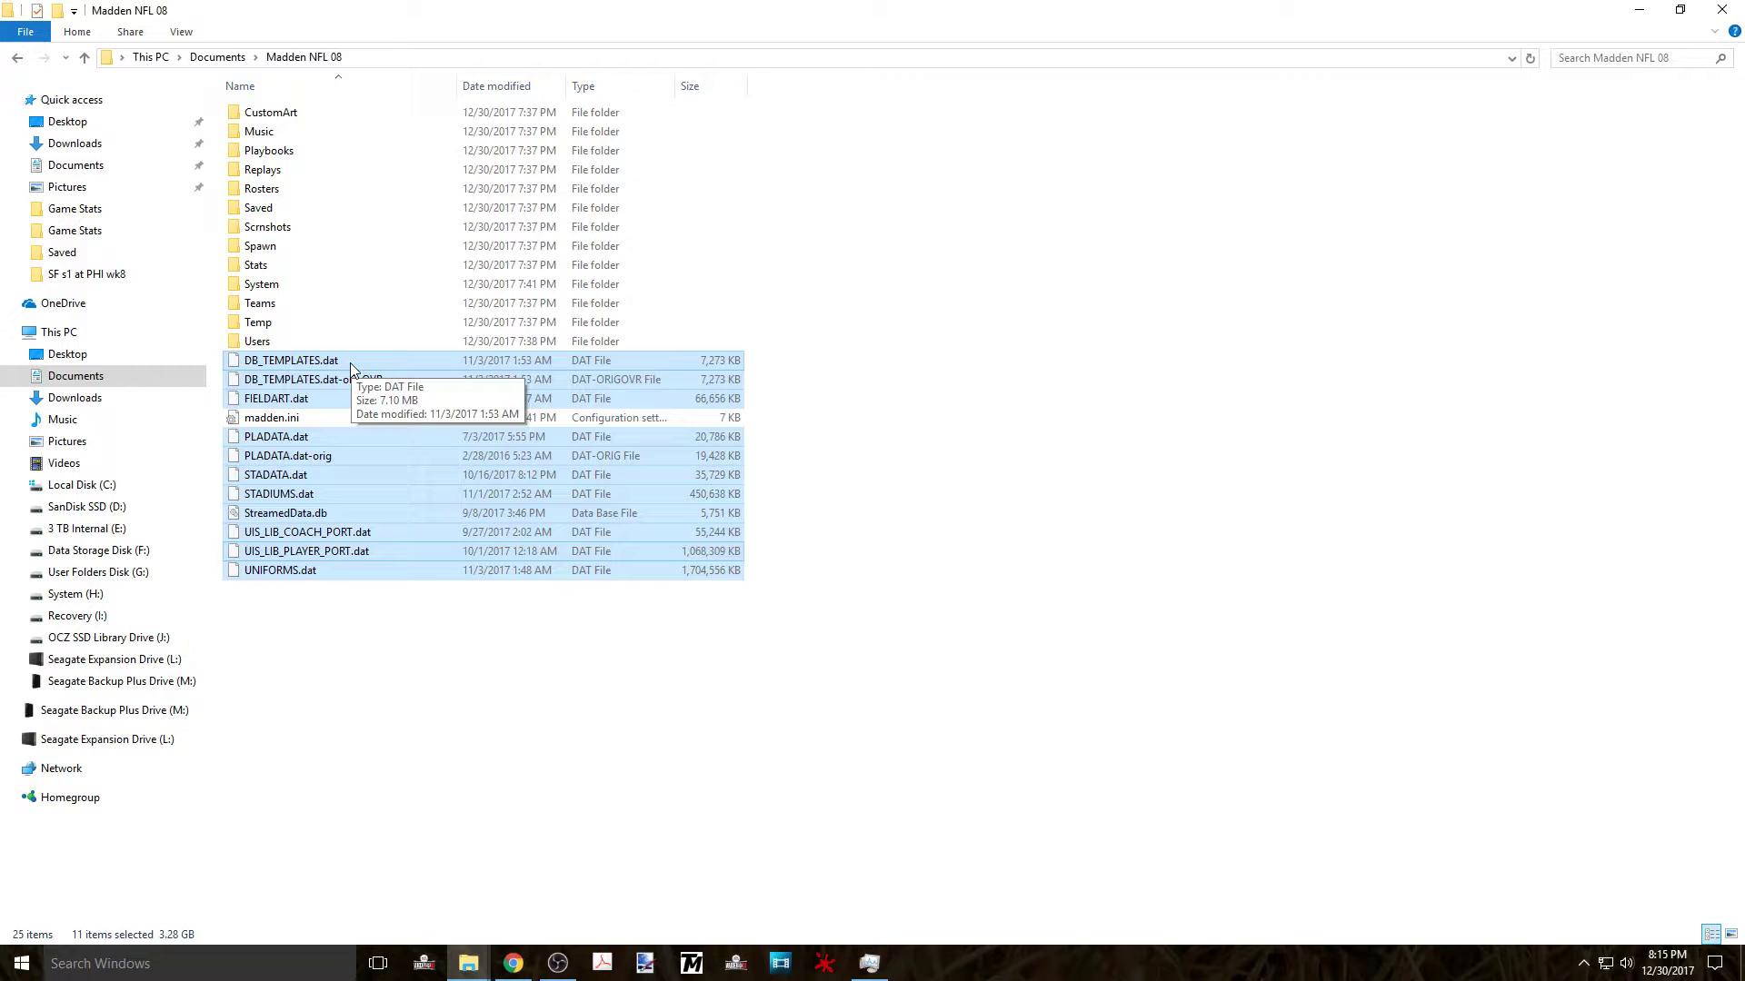
Step: Rename DB_TEMPLATES.dat to DB_TEMPLATES.dat-rogerjinx, confirming the extension-change warning
left_click(350, 362)
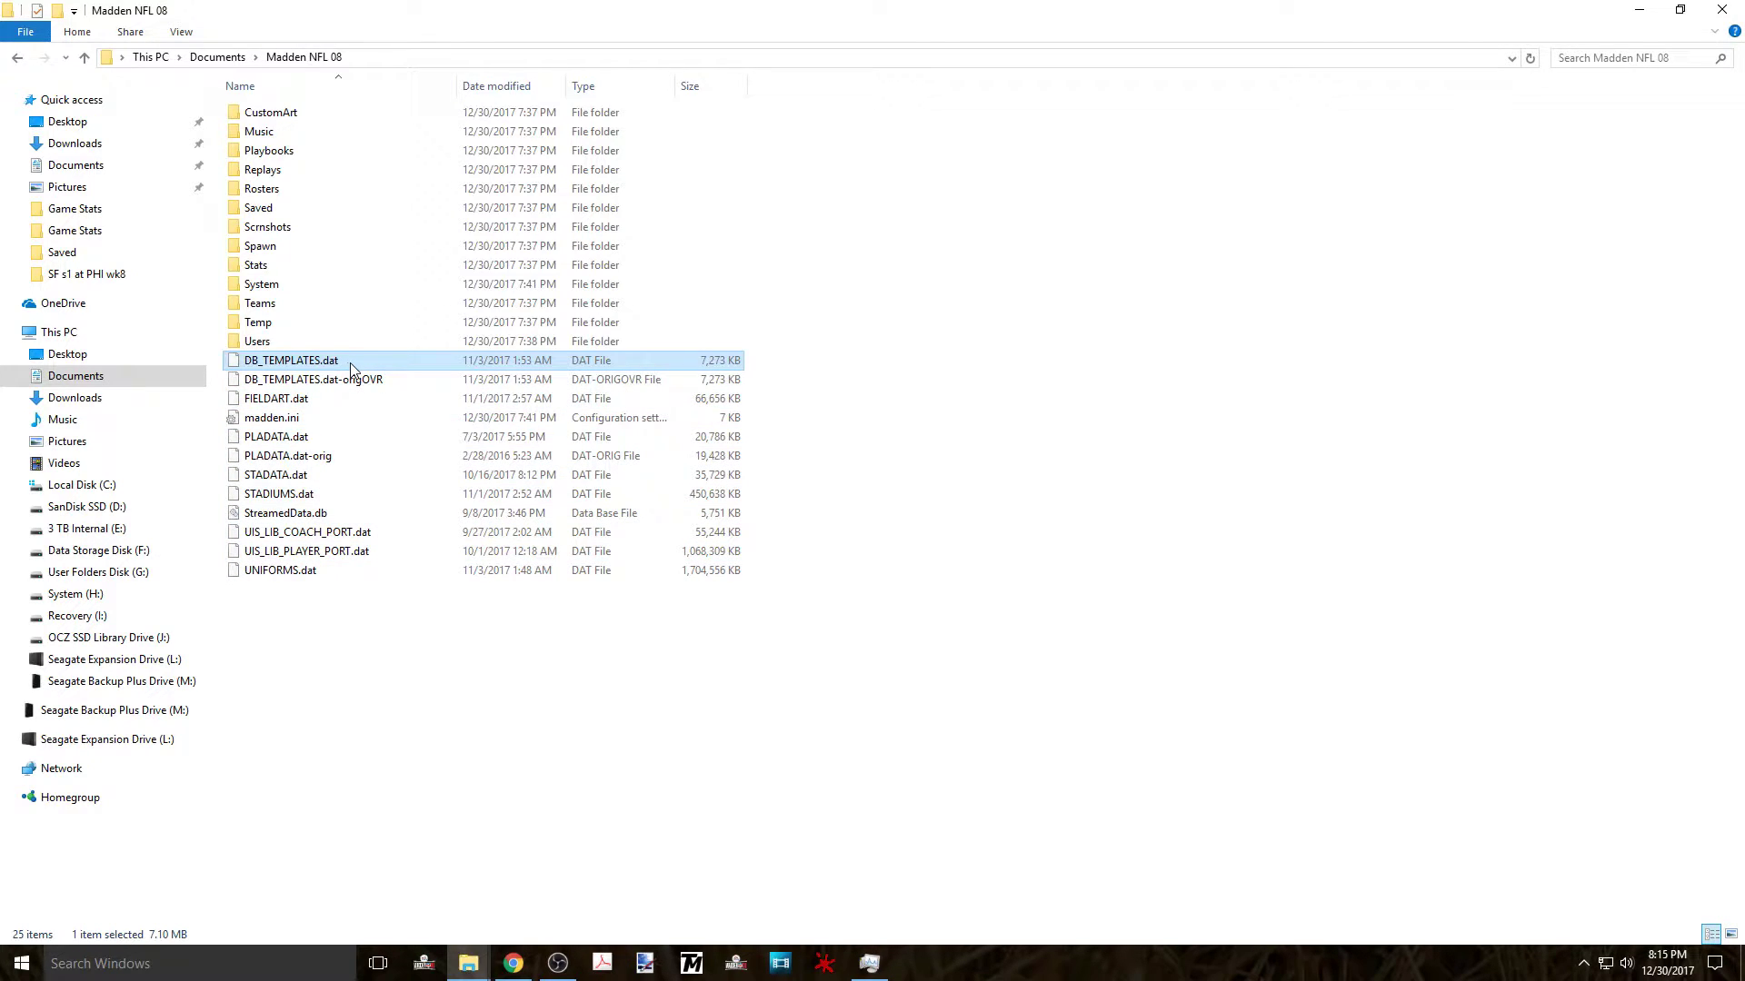
left_click(349, 363)
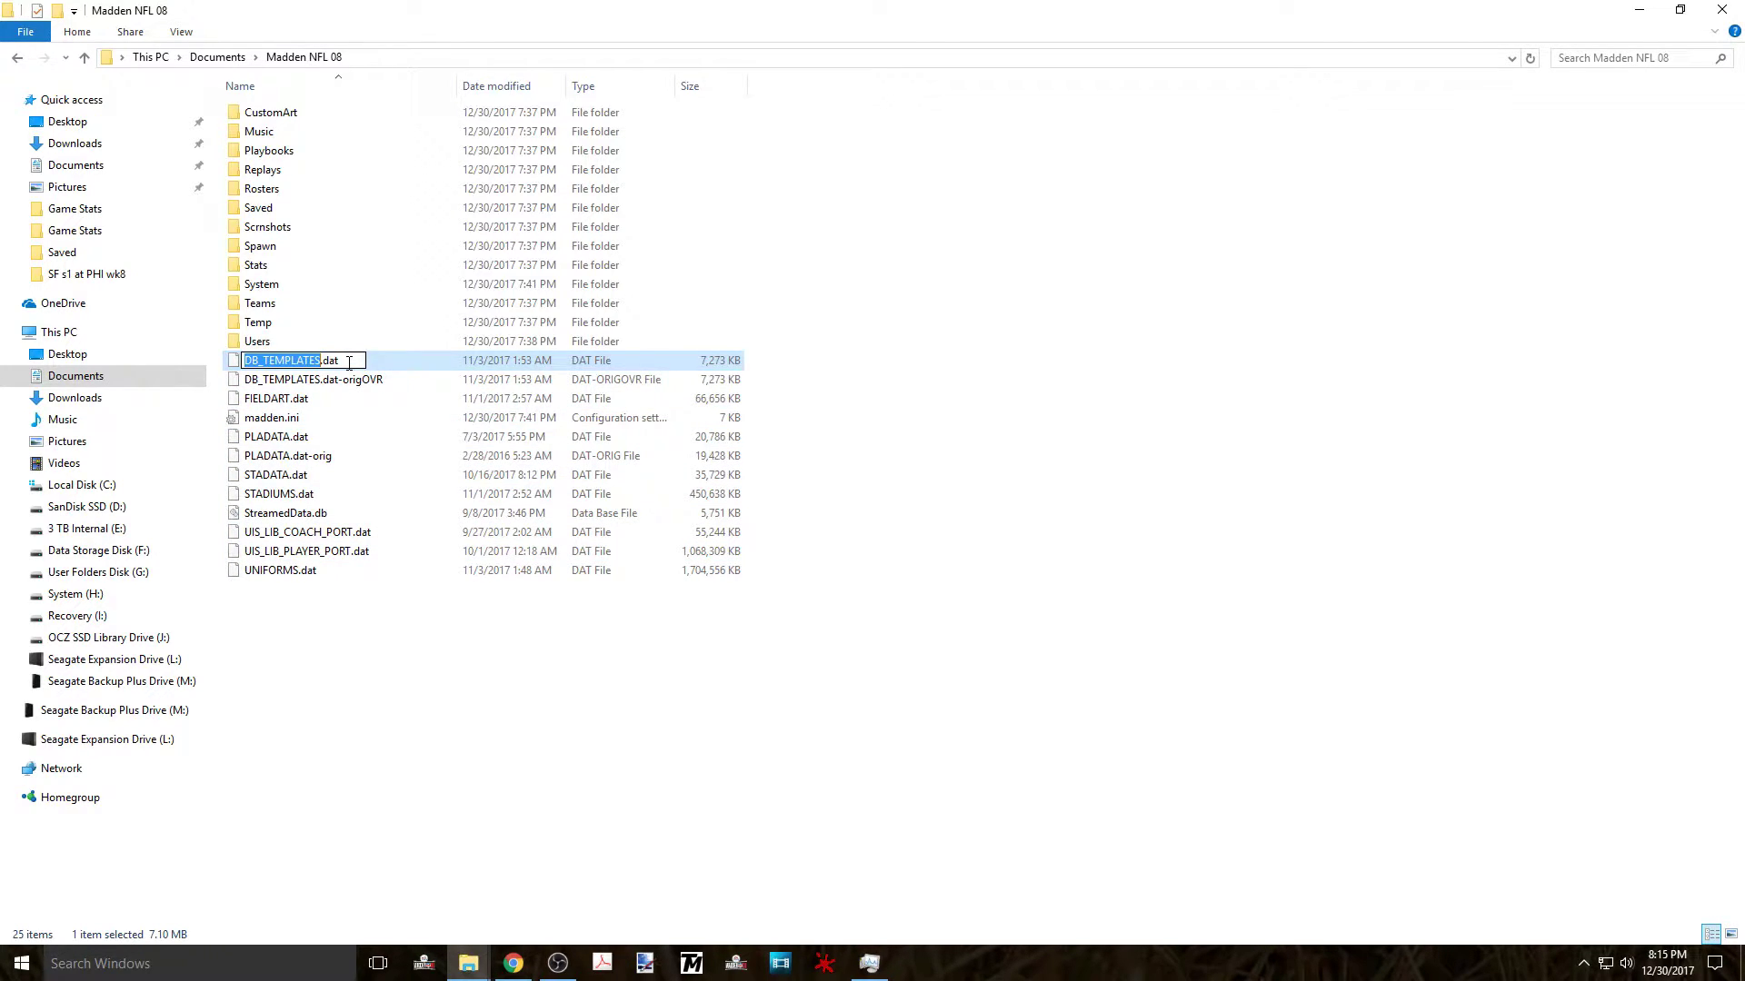
left_click(349, 362)
type("-roger")
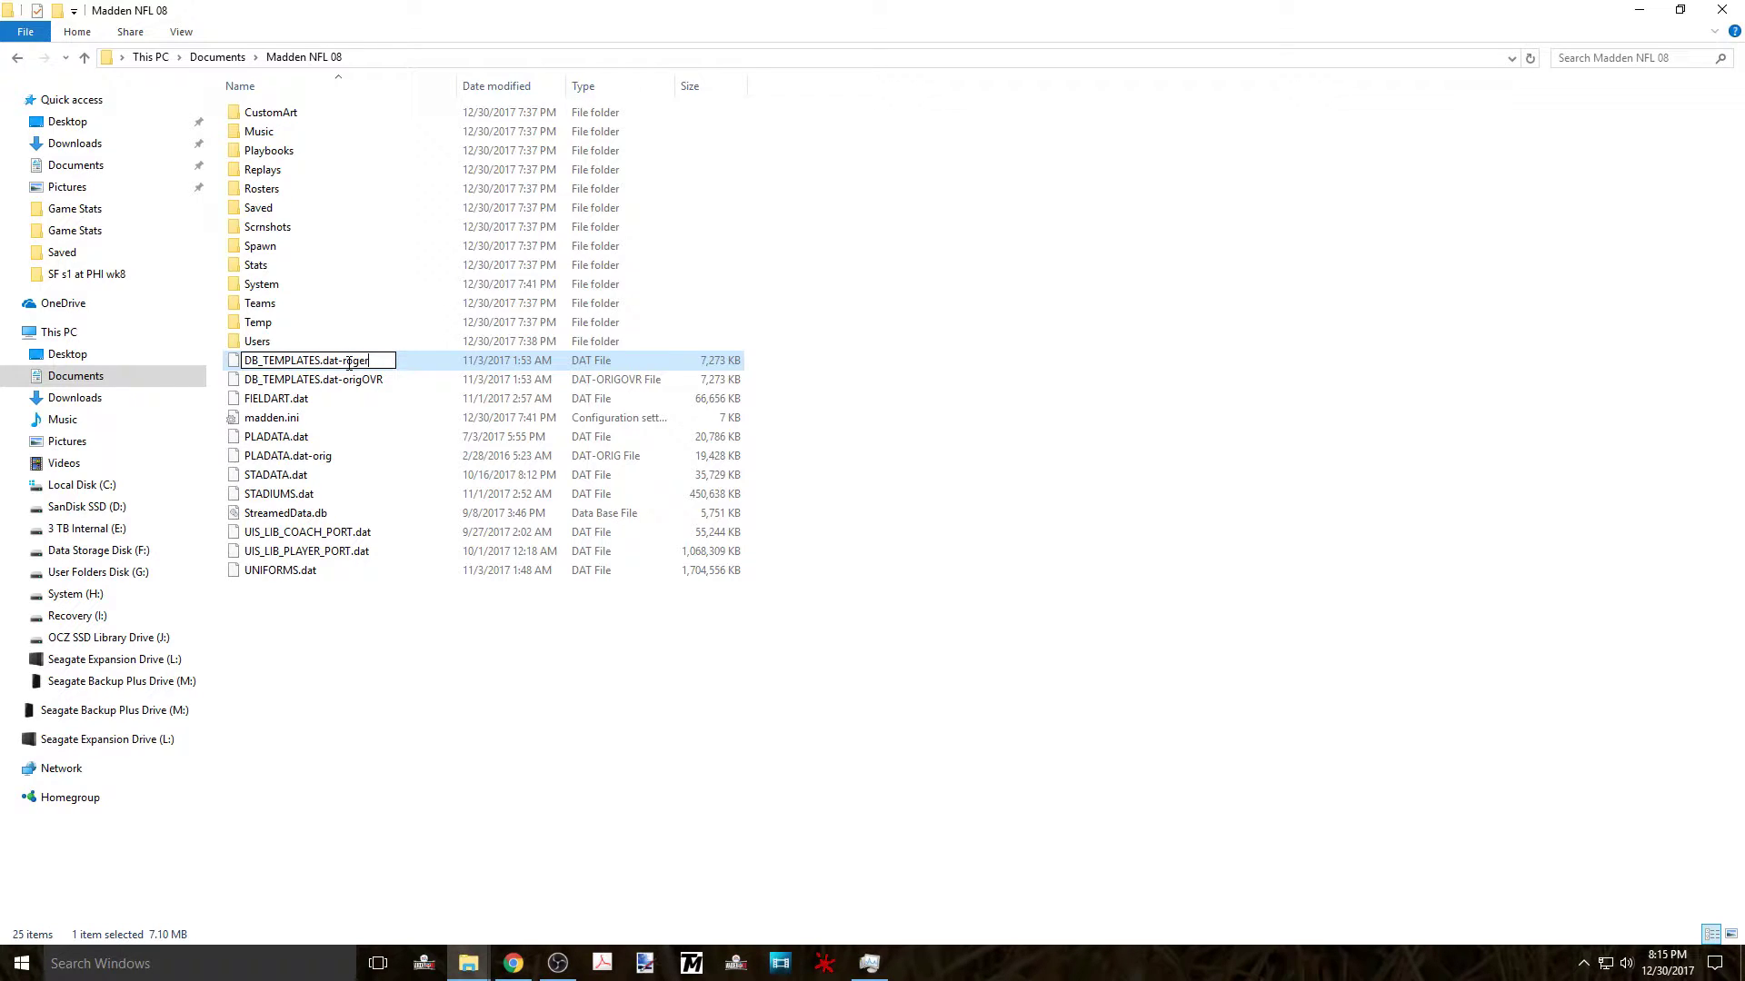
type("jinx")
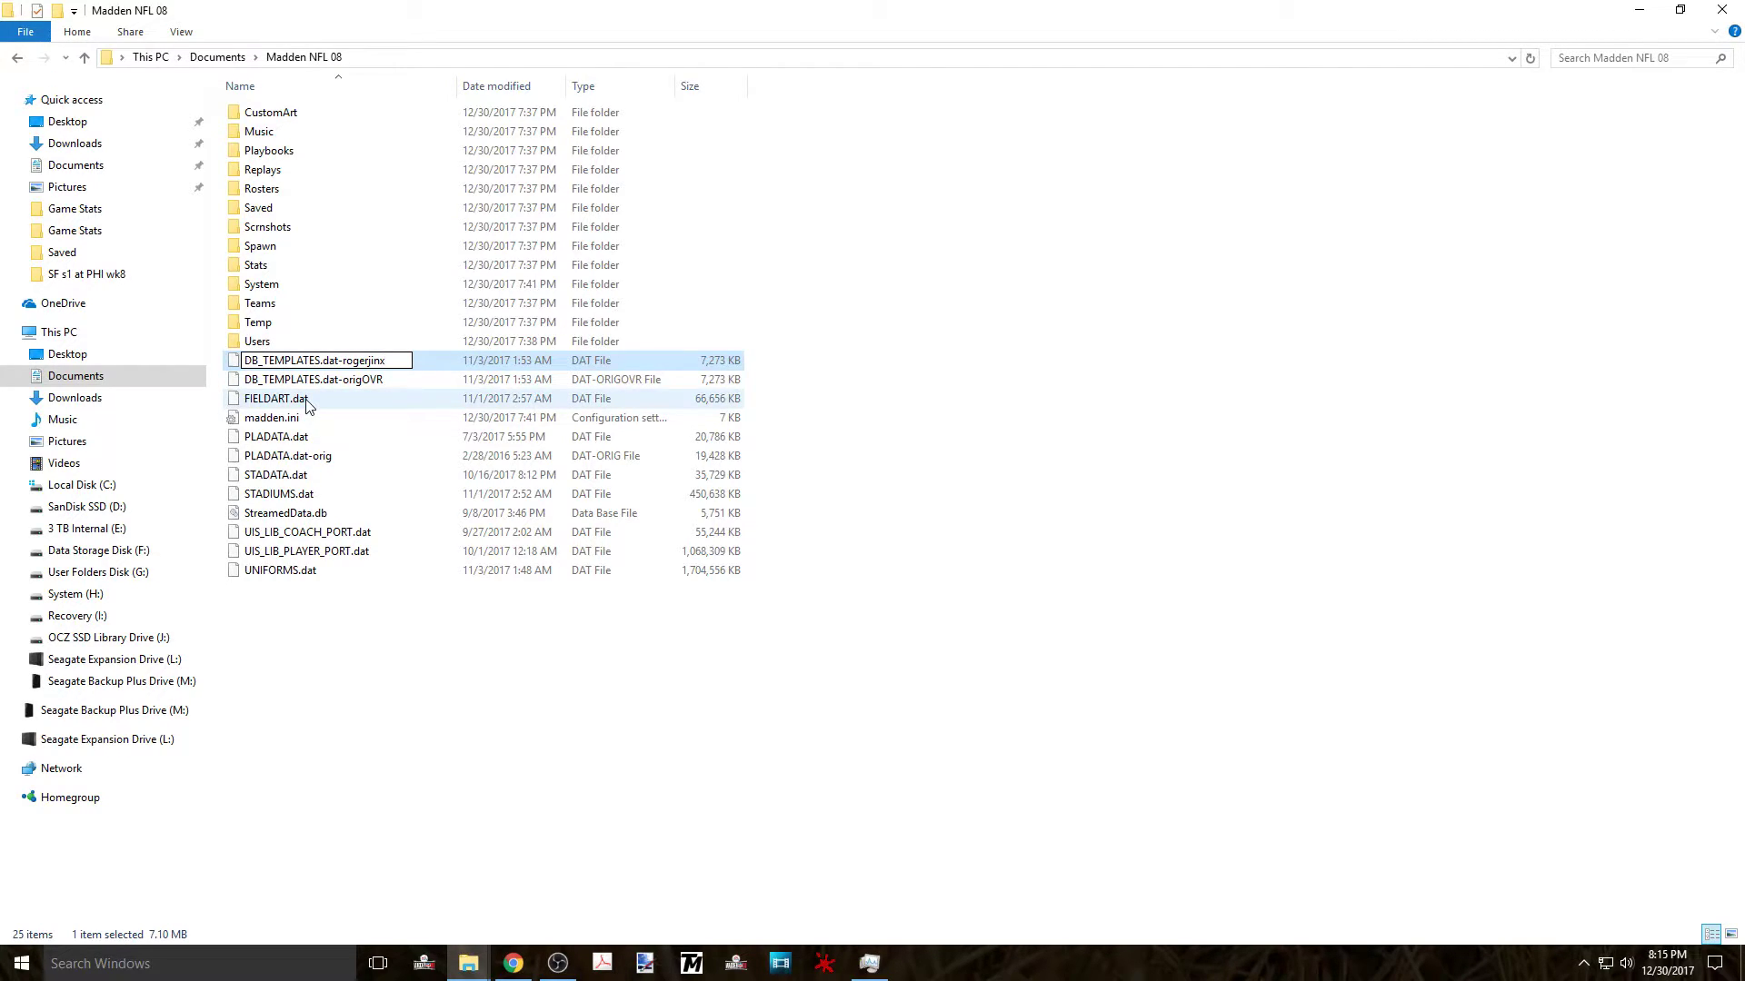
key("Return")
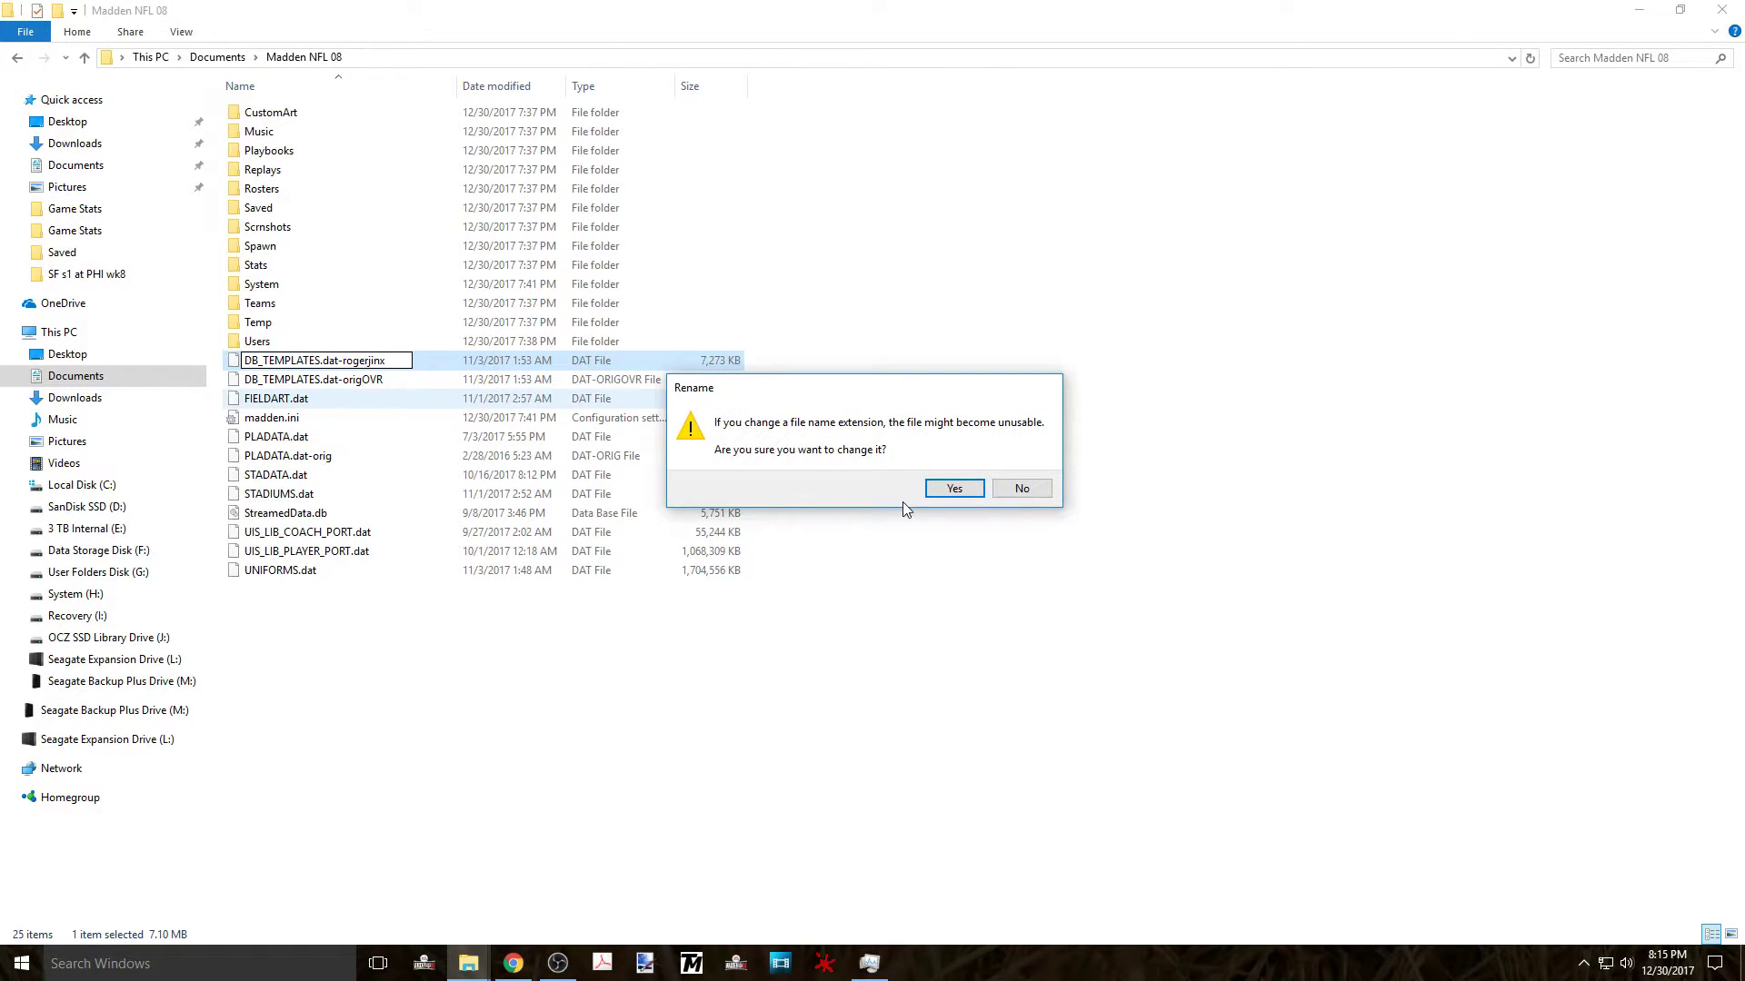
left_click(954, 489)
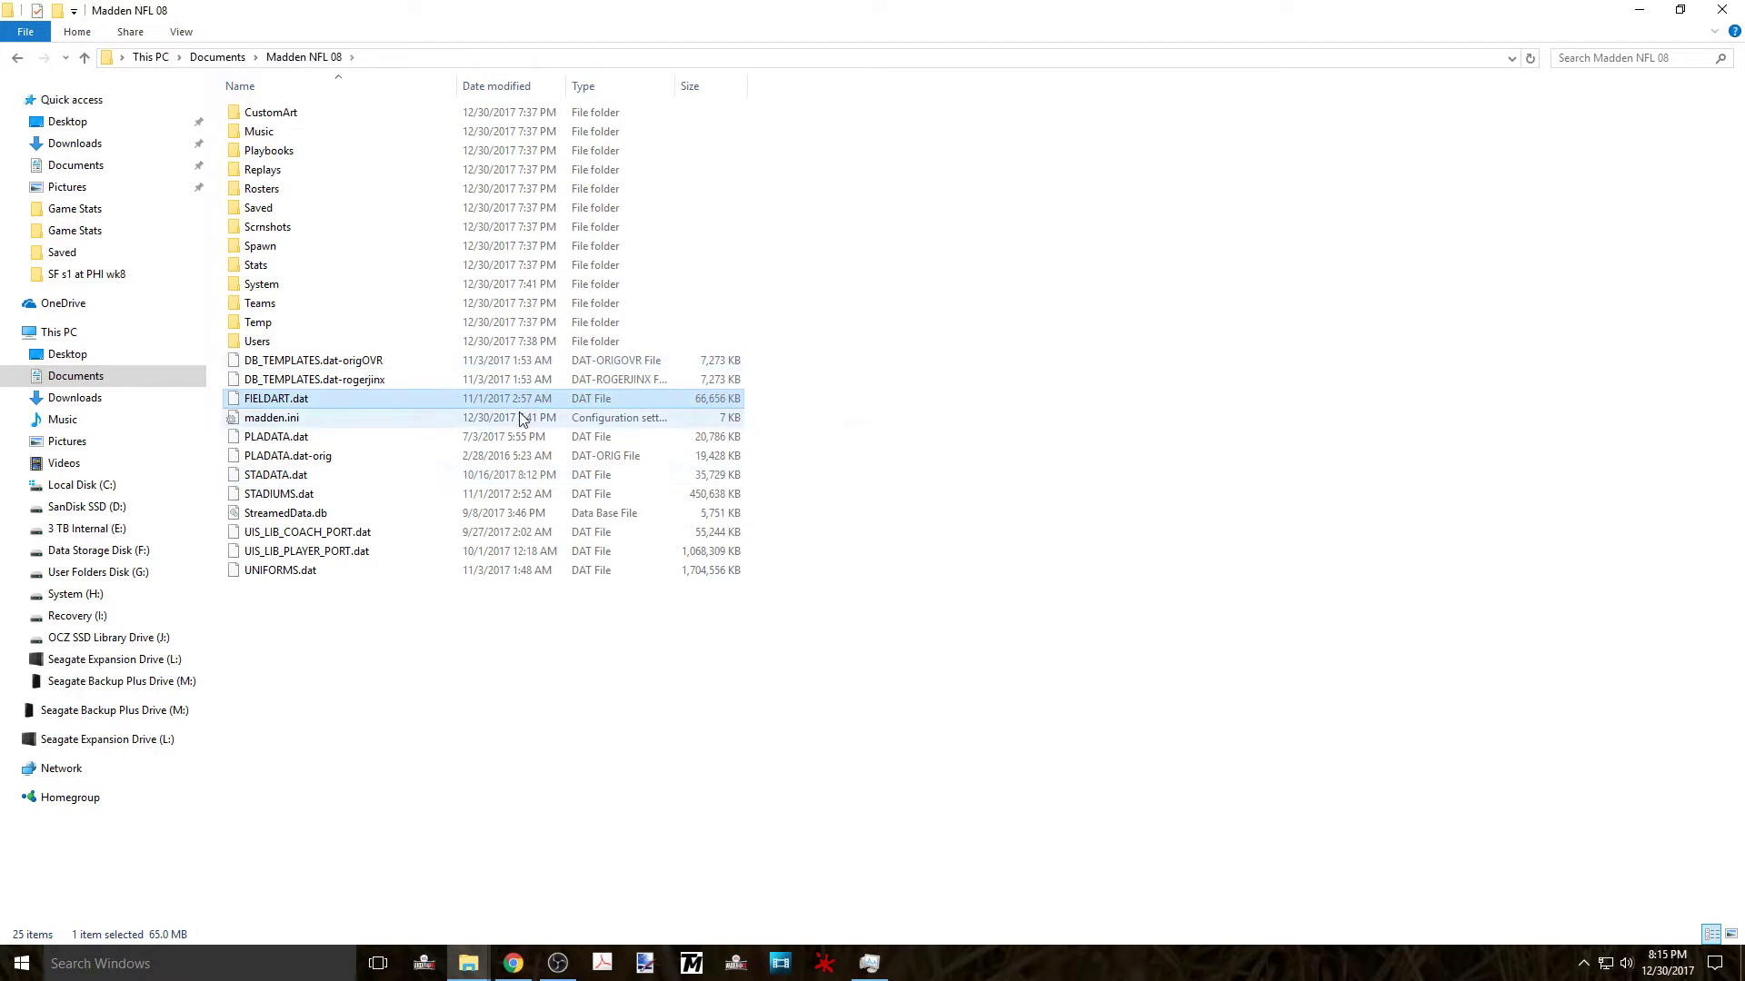
left_click(348, 363)
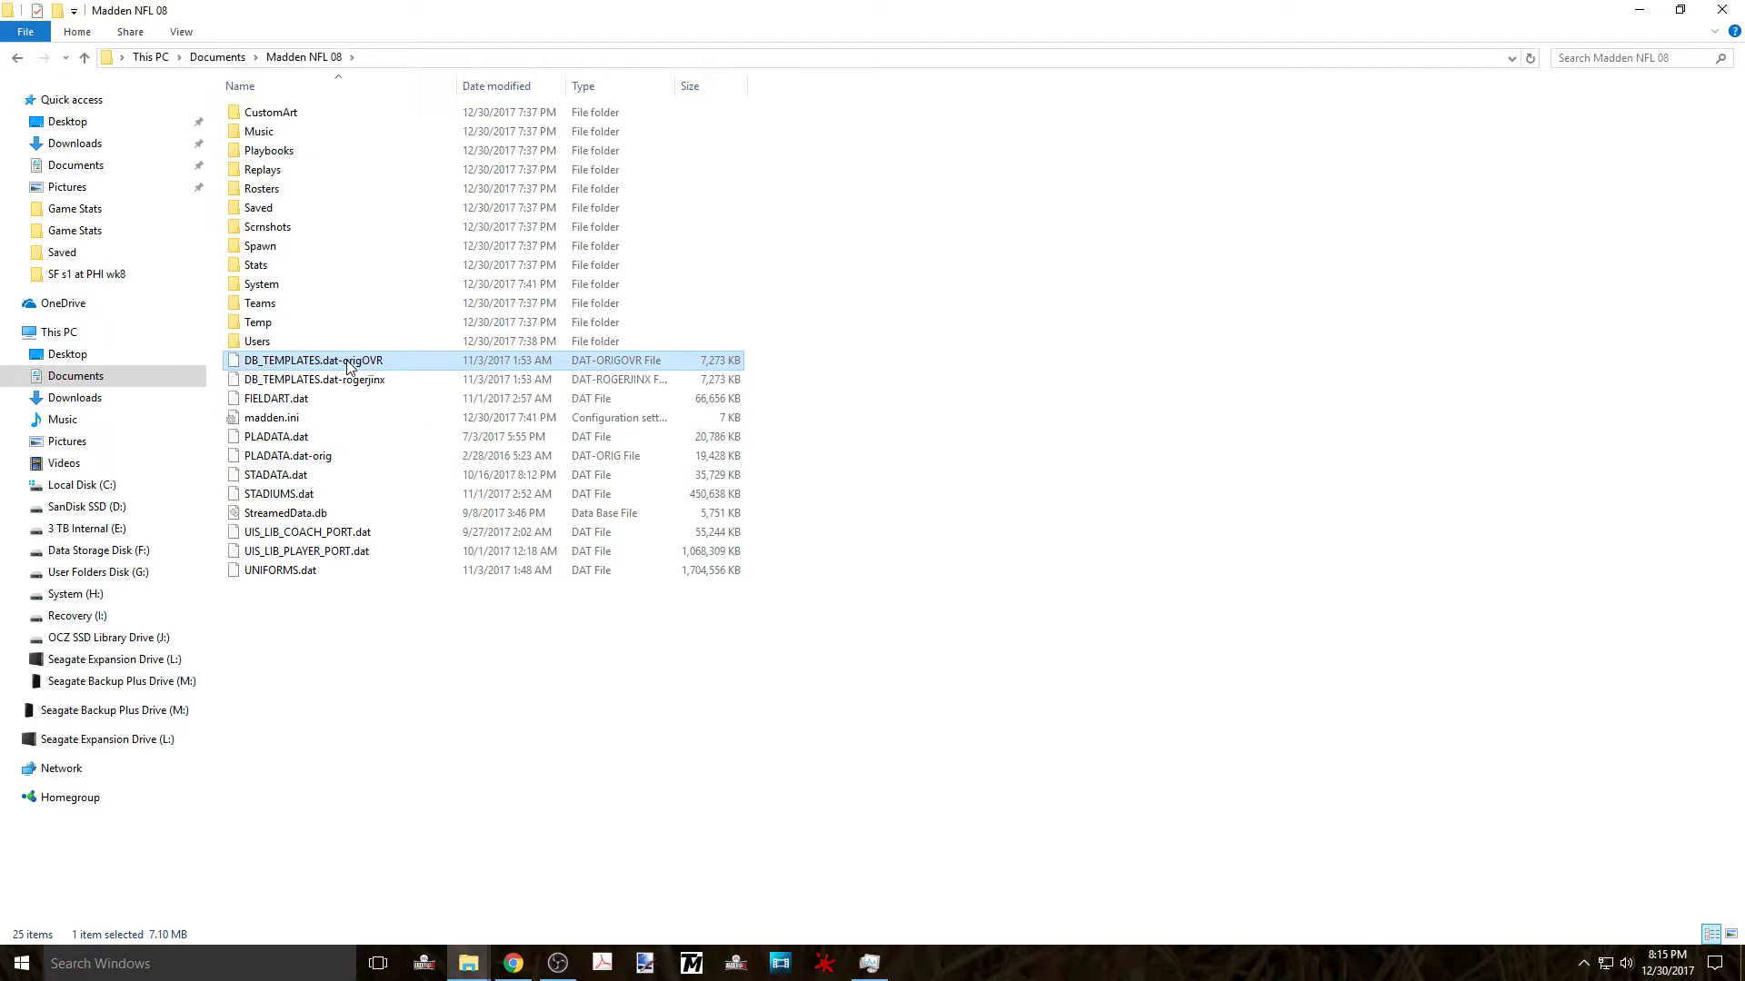
Step: Delete the -origOVR suffix so DB_TEMPLATES.dat-origOVR becomes DB_TEMPLATES.dat, accepting the warning
left_click(348, 363)
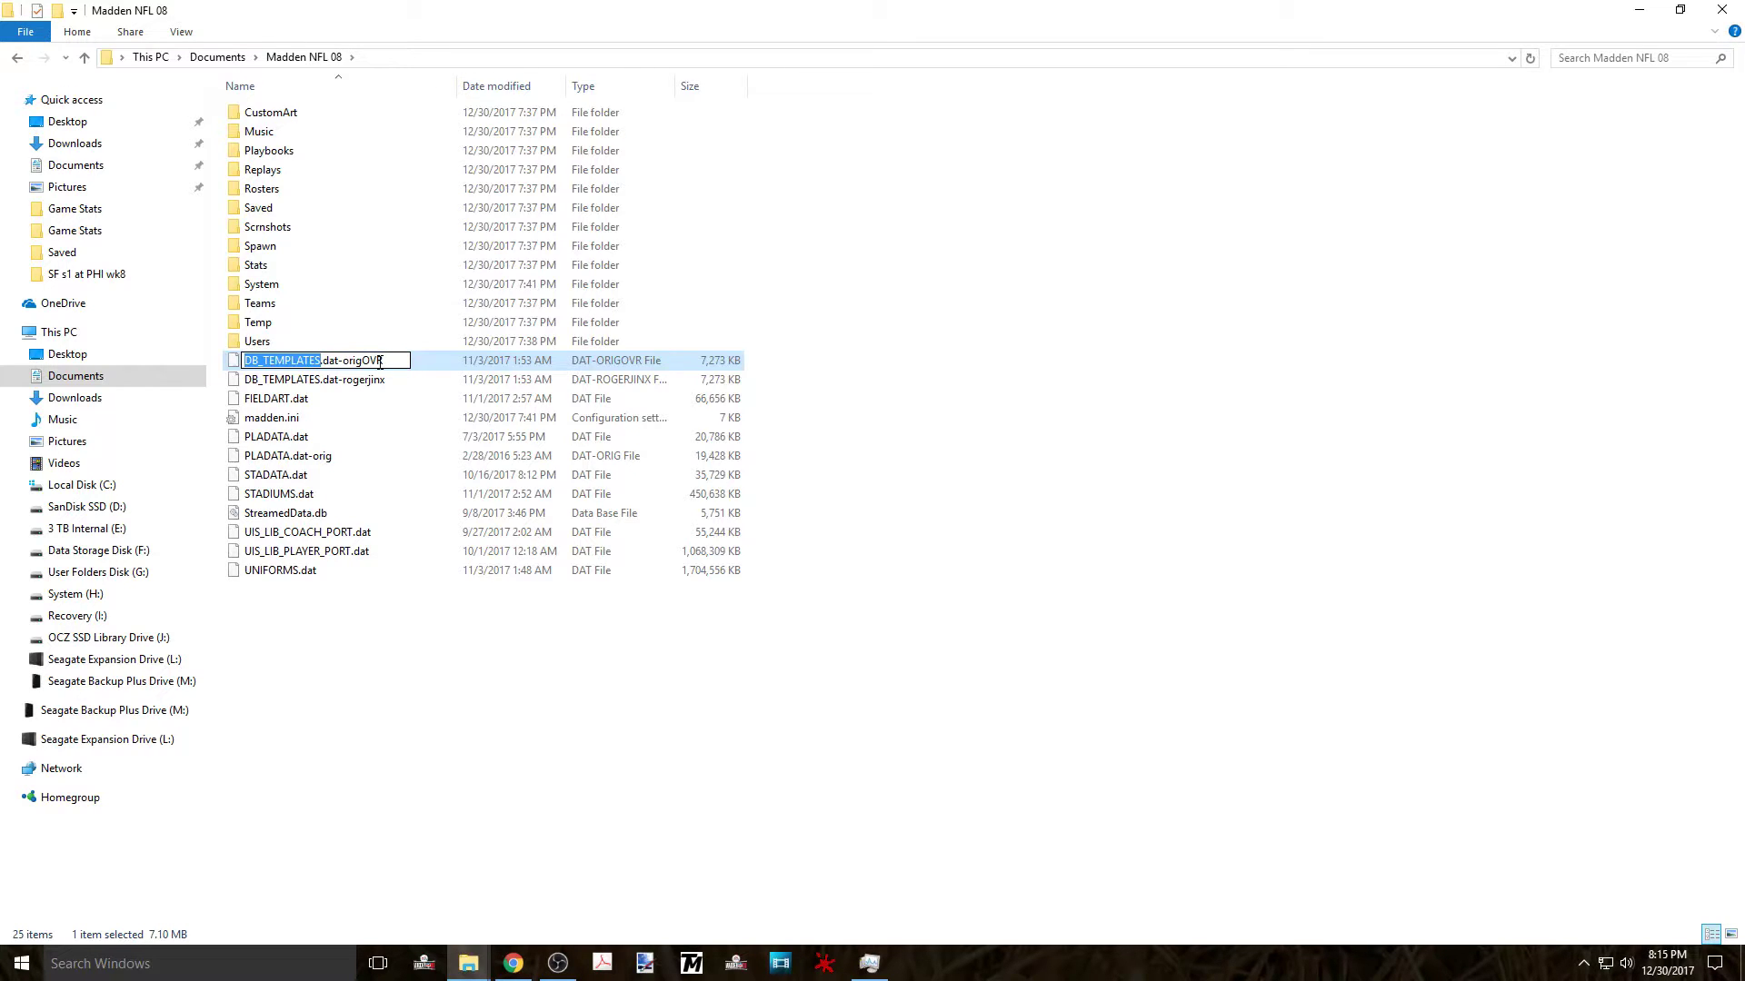
left_click(382, 361)
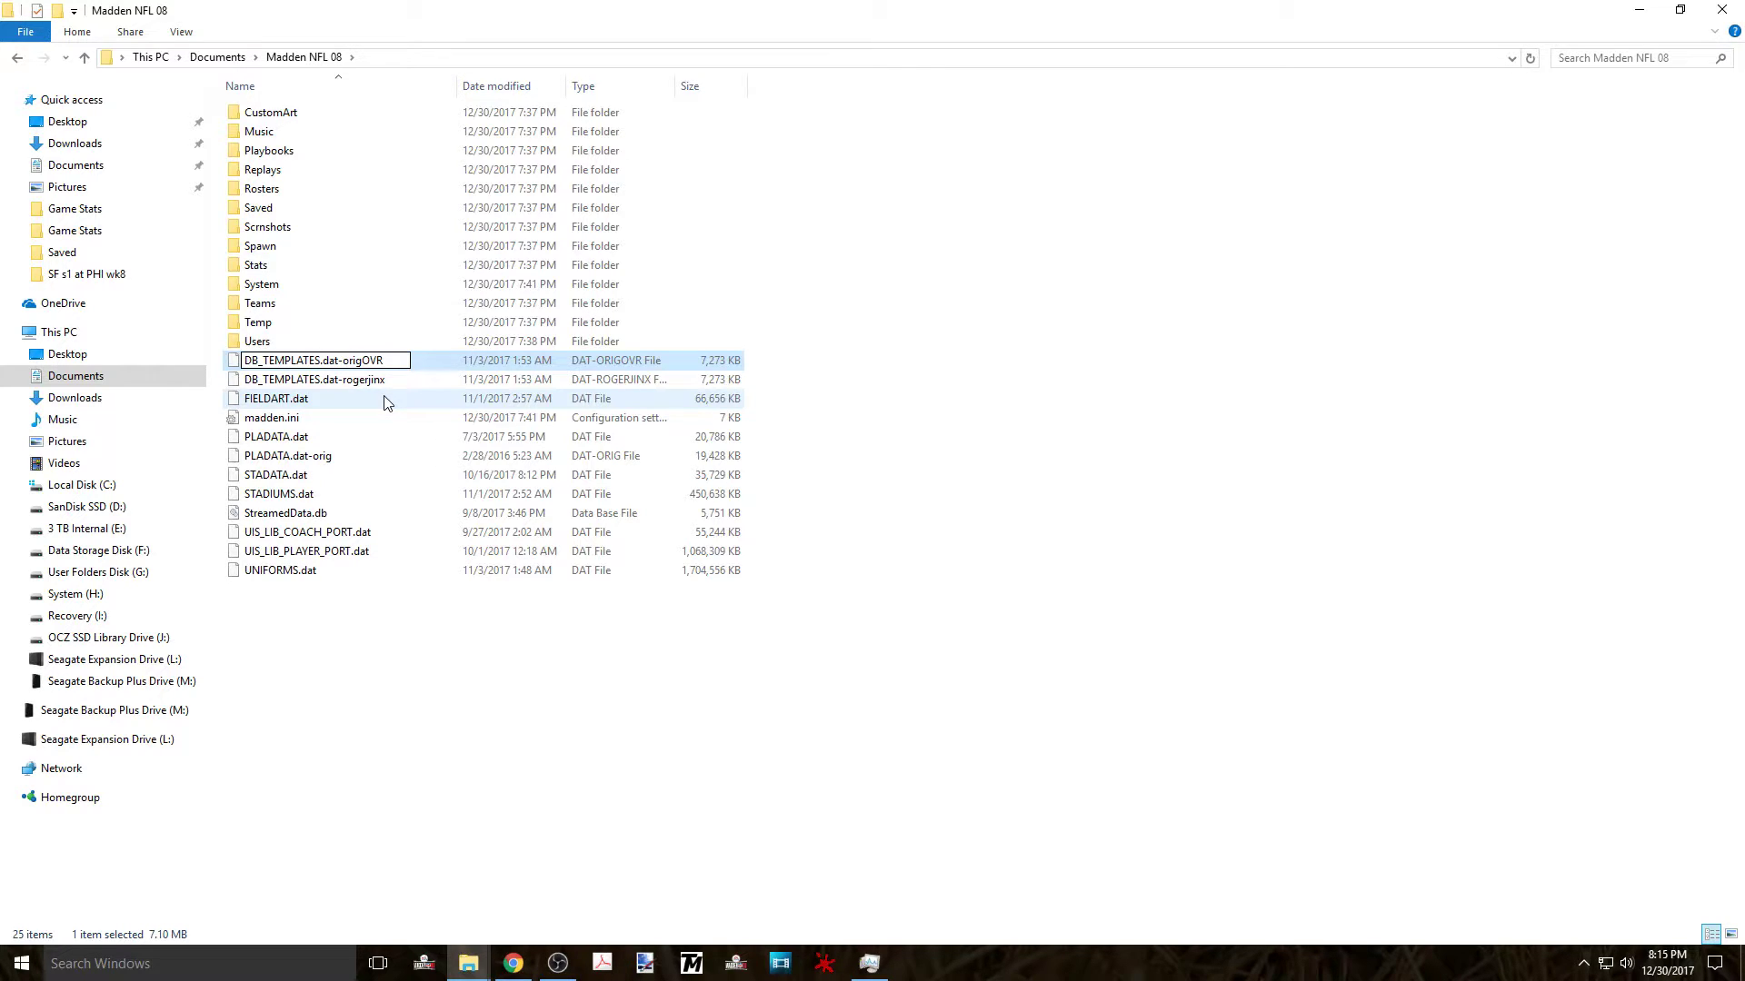
key("BackSpace")
key("BackSpace")
key("BackSpace")
key("BackSpace")
key("BackSpace")
key("BackSpace")
key("BackSpace")
key("BackSpace")
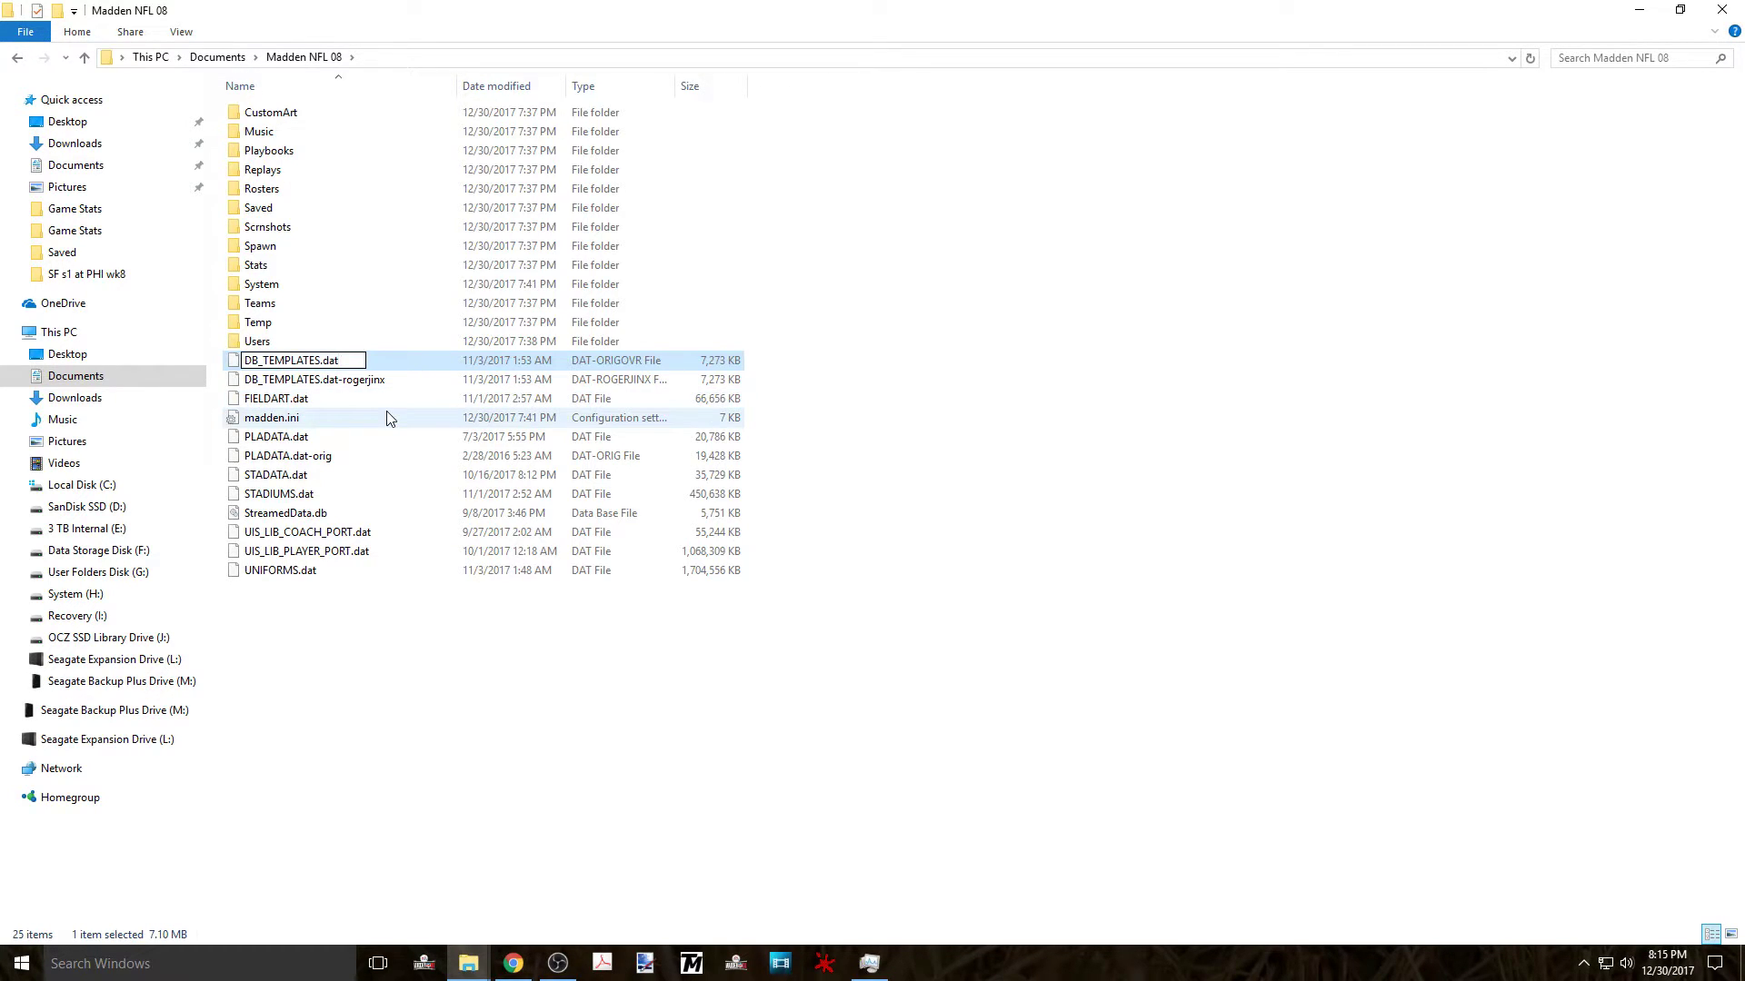
key("Return")
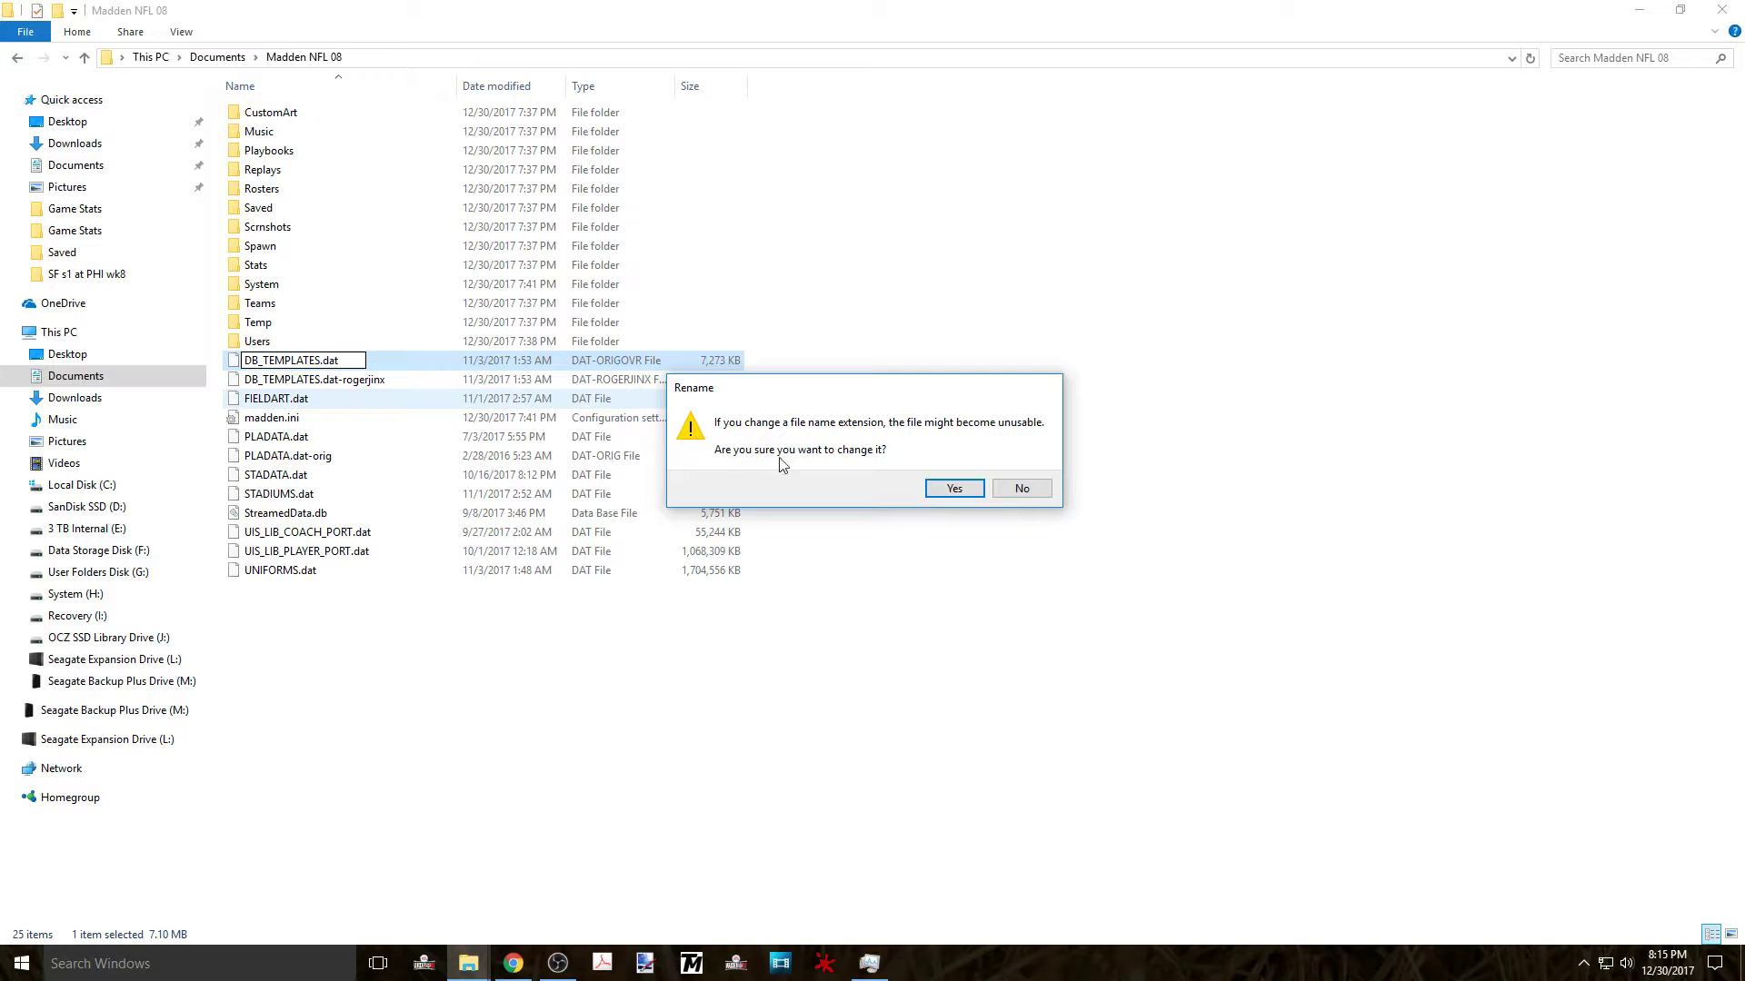
left_click(954, 488)
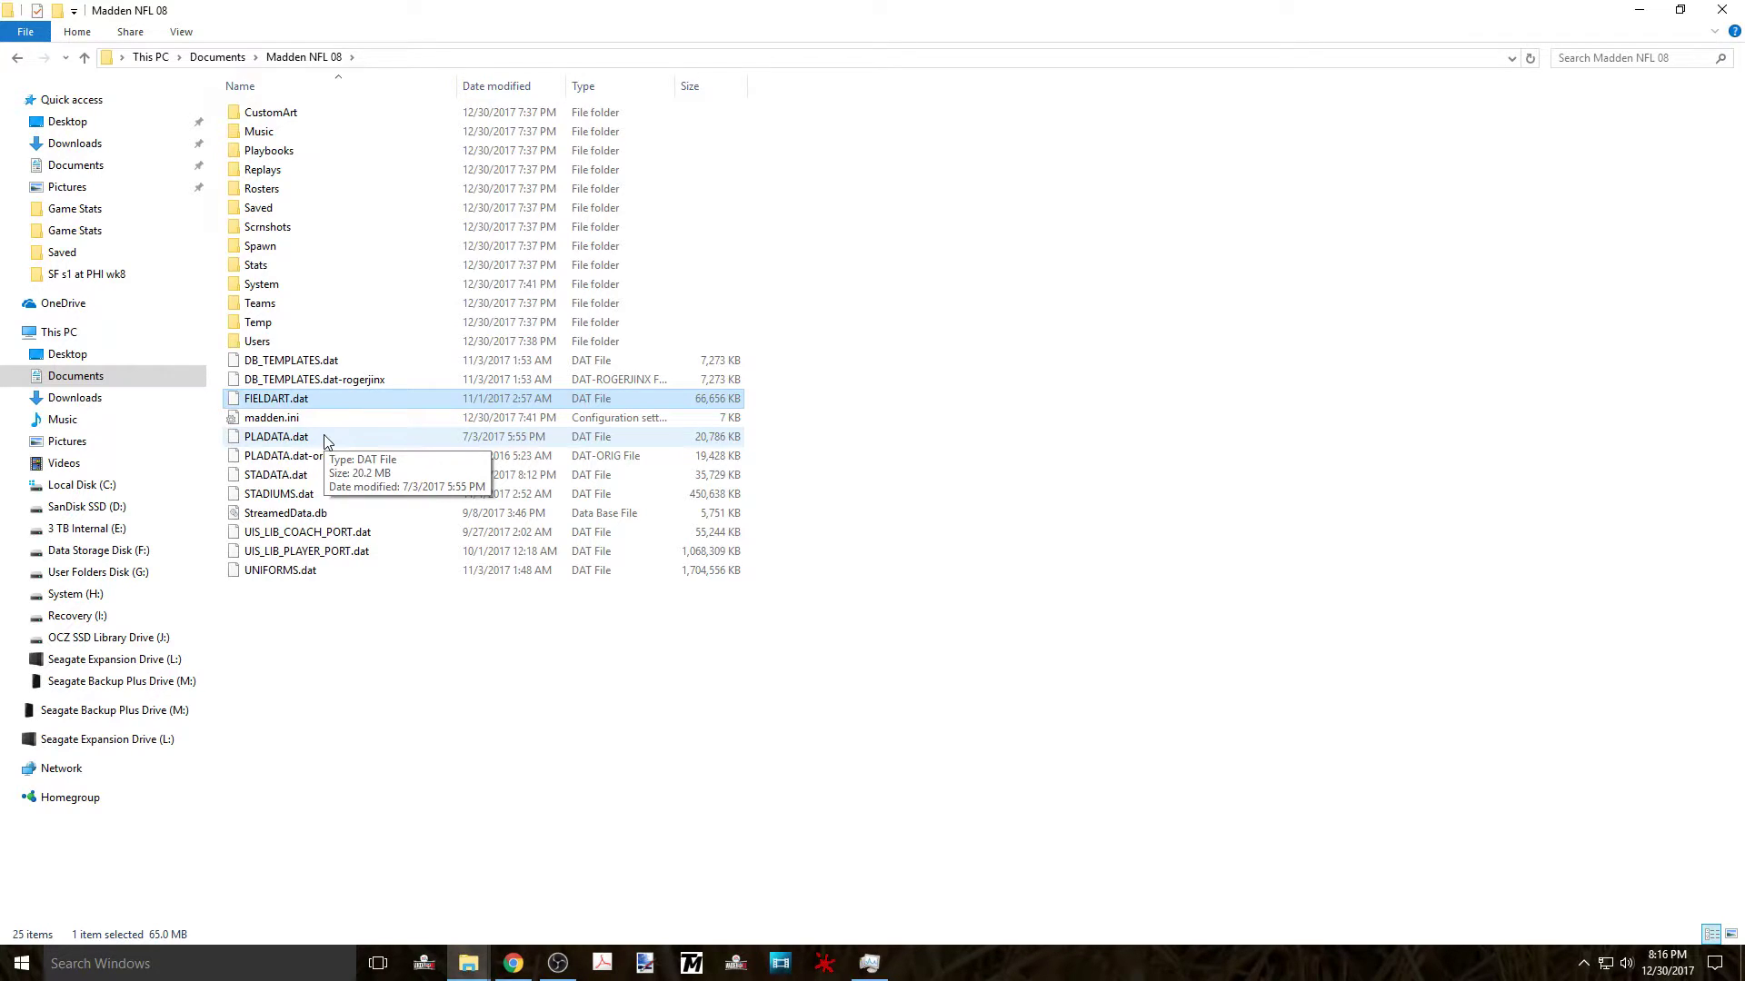
Step: Open Gameplay files > 2017-11-17 > Gameplay and read its installation instructions
left_click(468, 908)
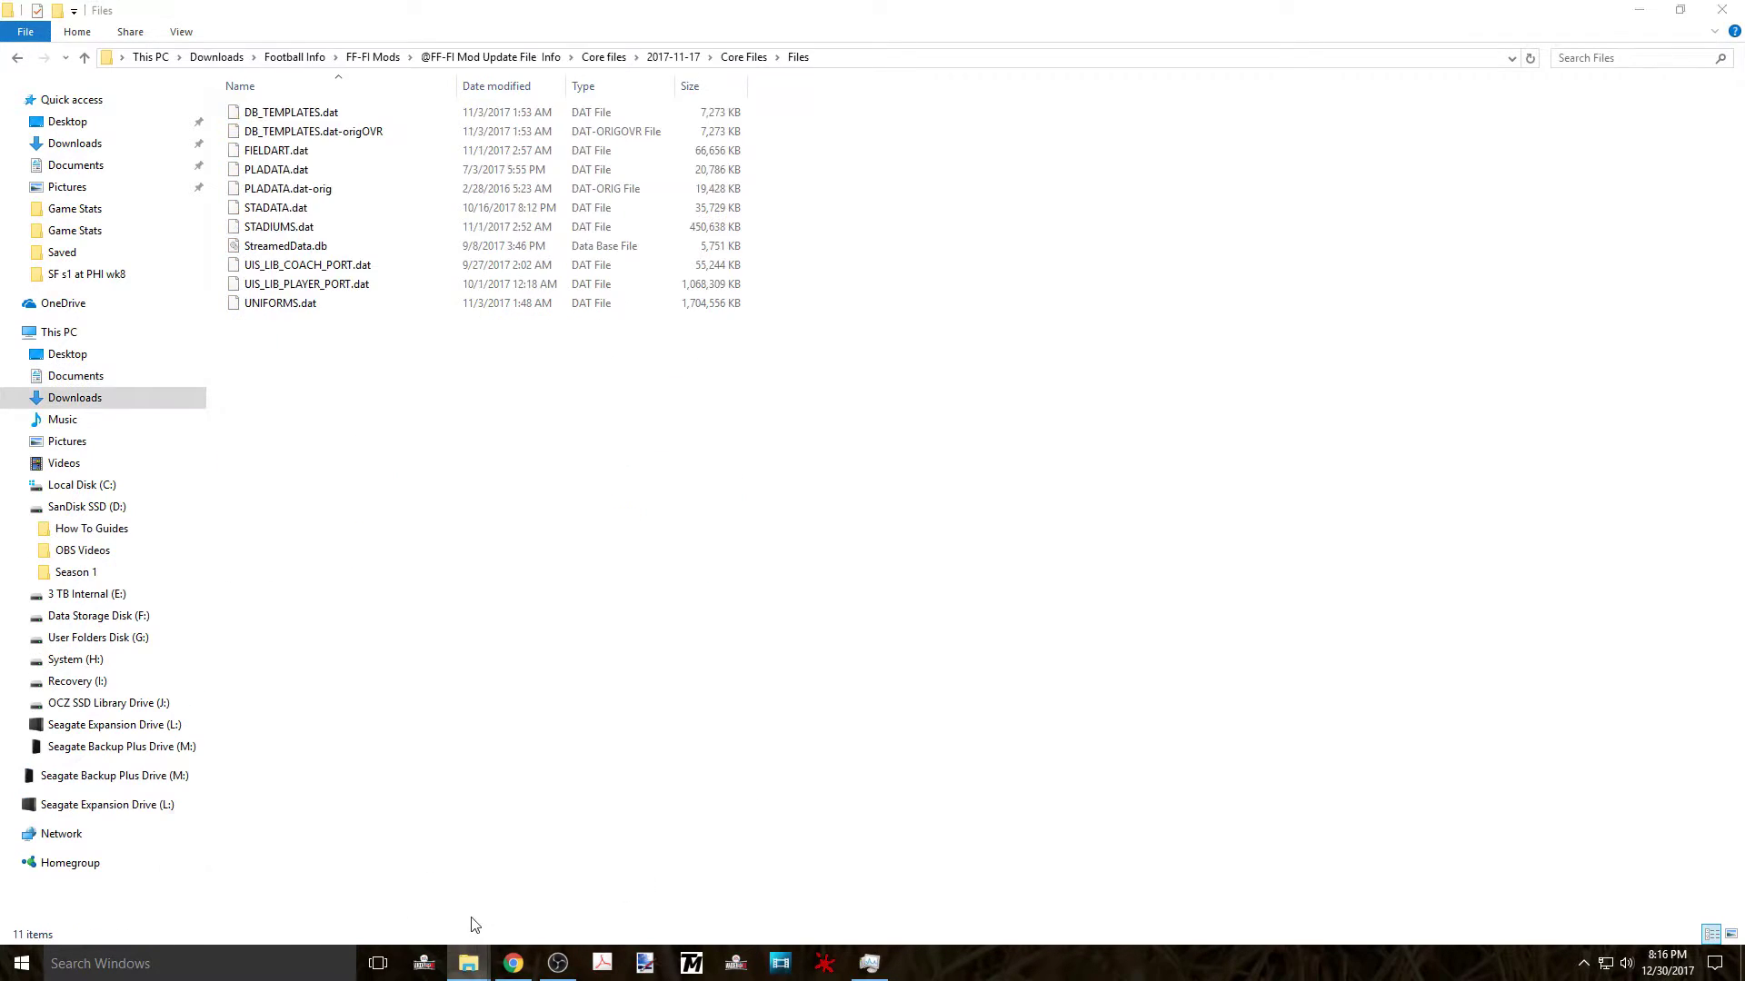
left_click(468, 57)
double_click(300, 154)
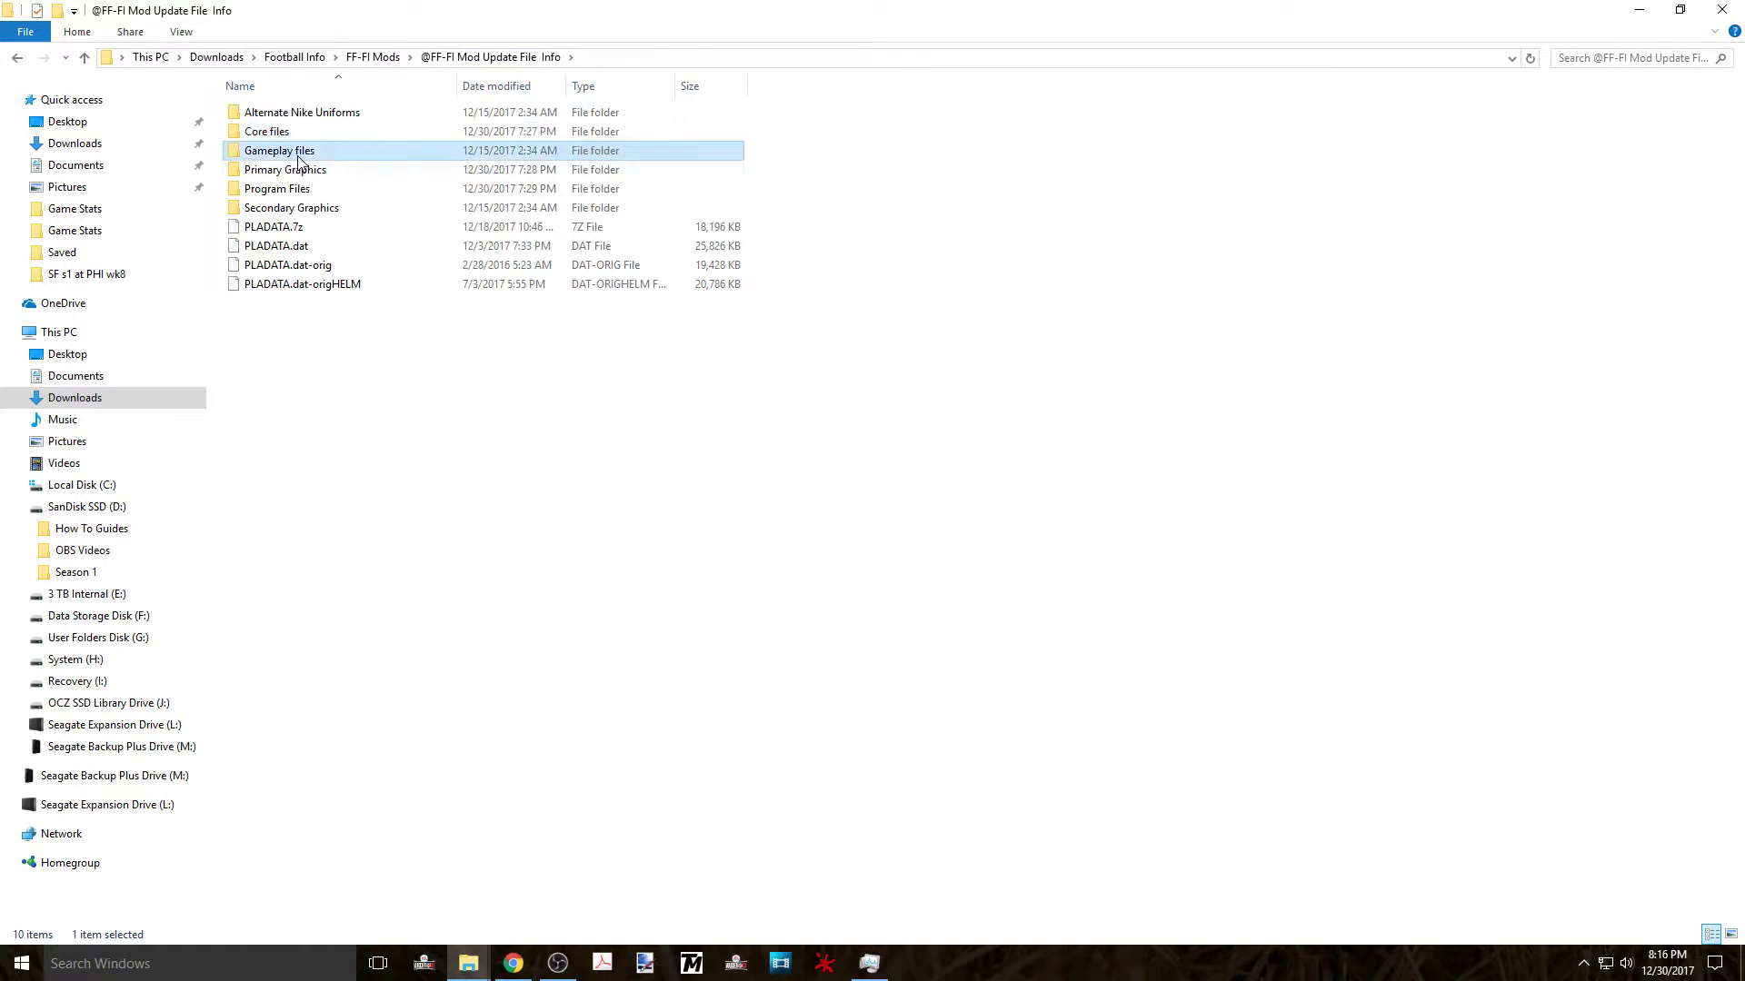
double_click(299, 158)
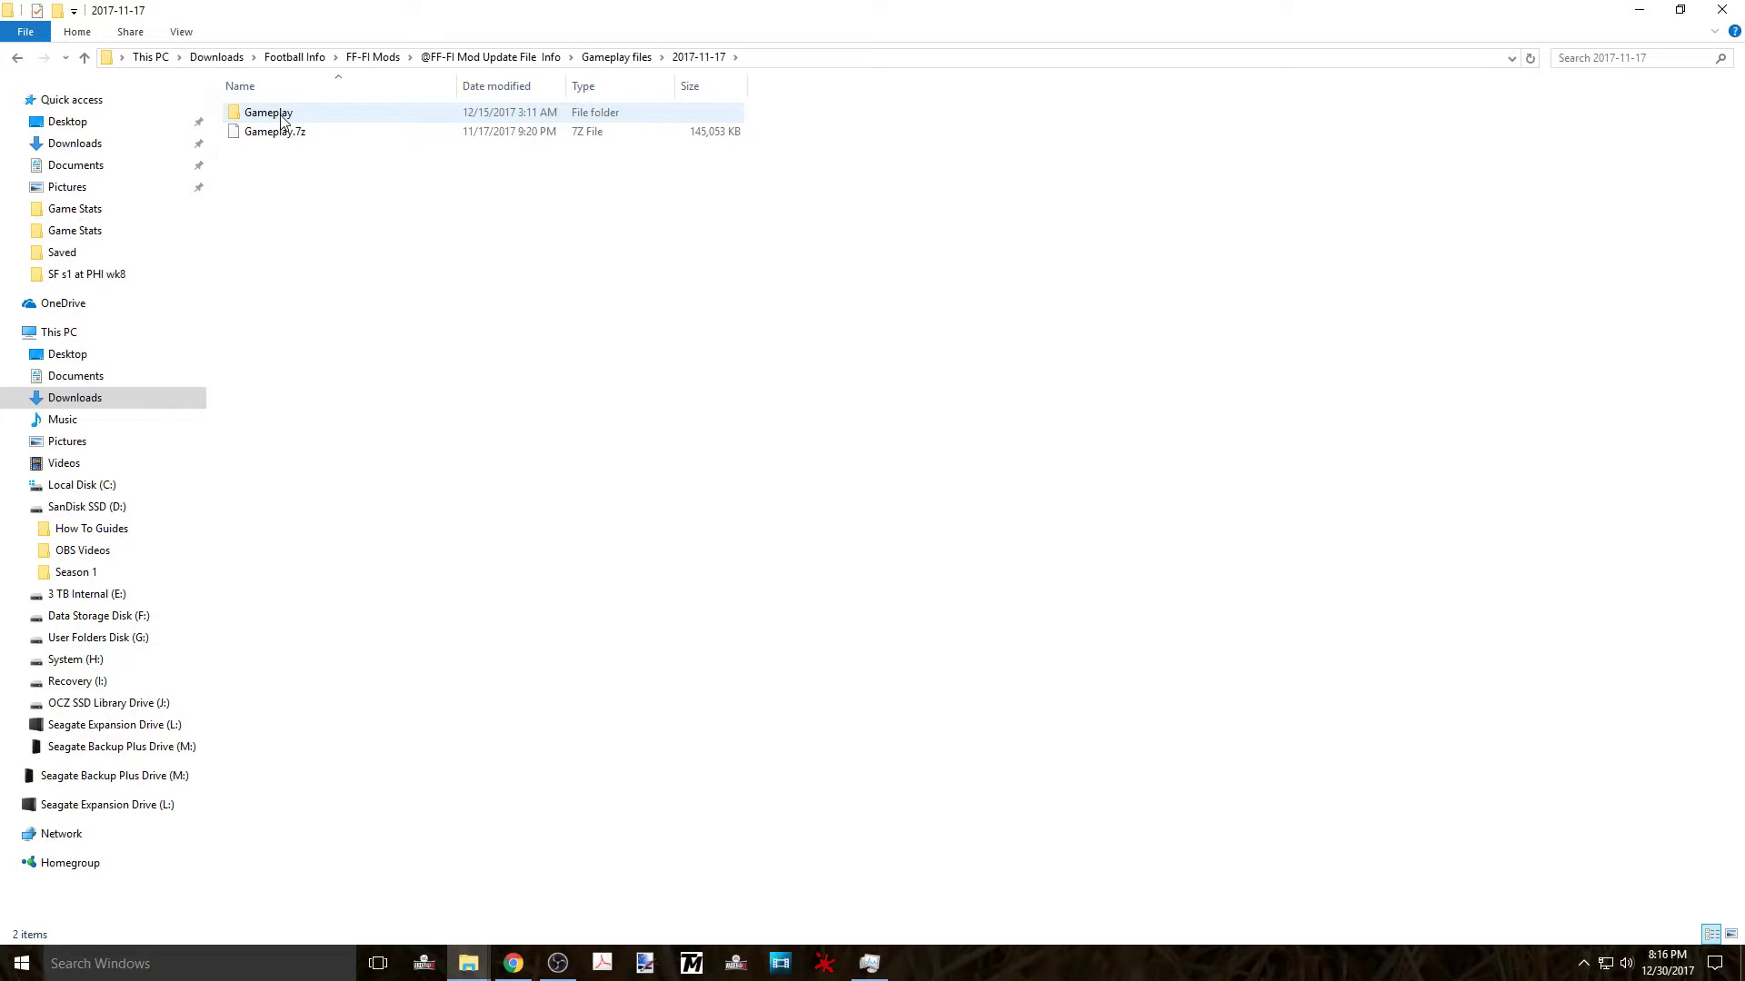
double_click(273, 113)
double_click(282, 131)
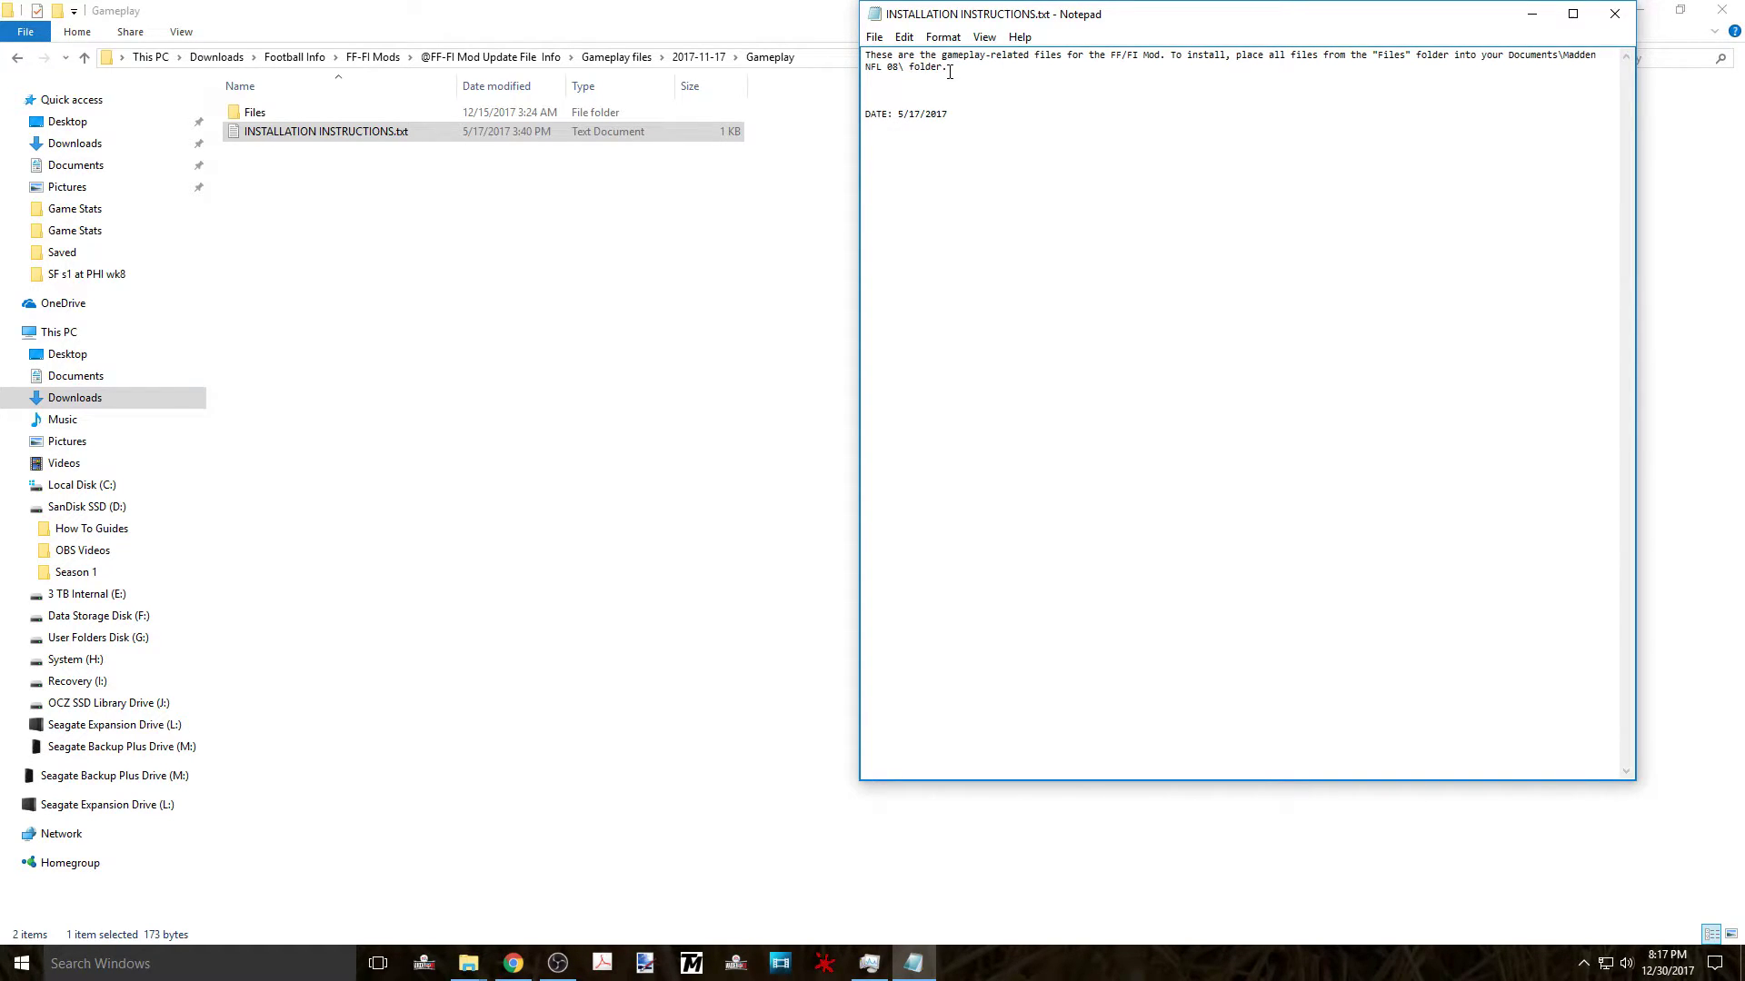
left_click(1614, 14)
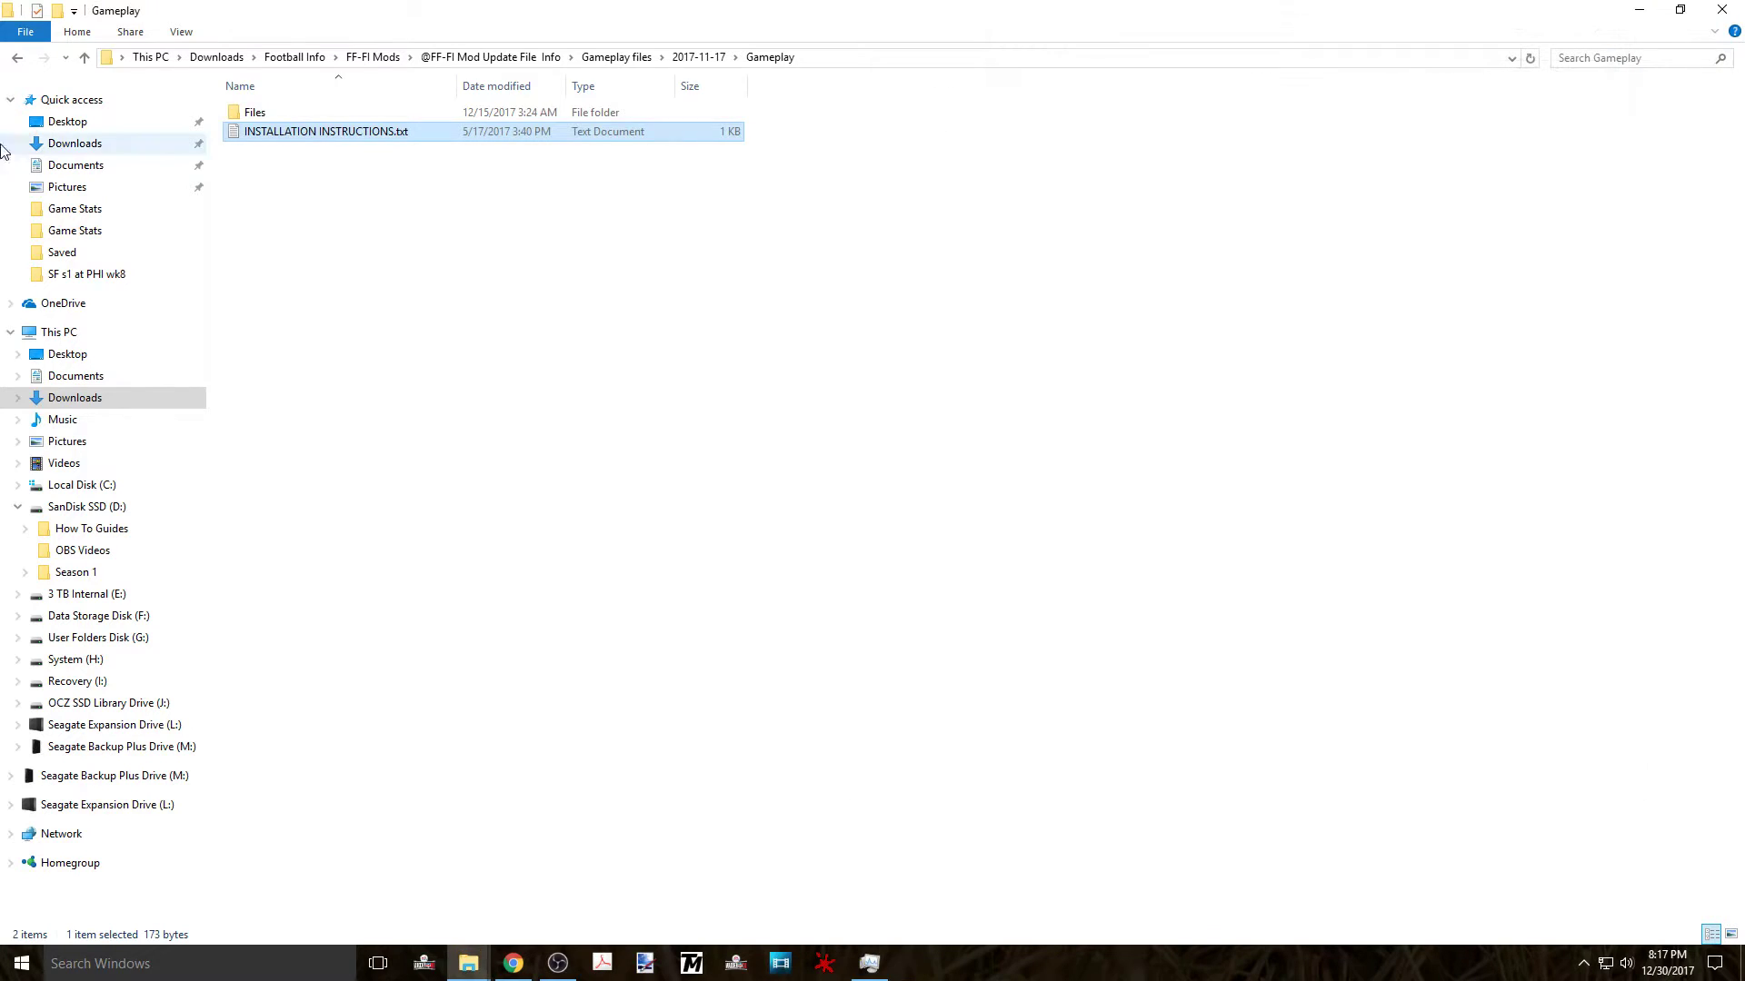
Step: Copy GAMEDATA.dat and SOUNDDAT.dat into Documents\Madden NFL 08, then return to the mod update folder
double_click(255, 112)
left_click_drag(345, 177, 282, 112)
right_click(283, 112)
left_click(340, 269)
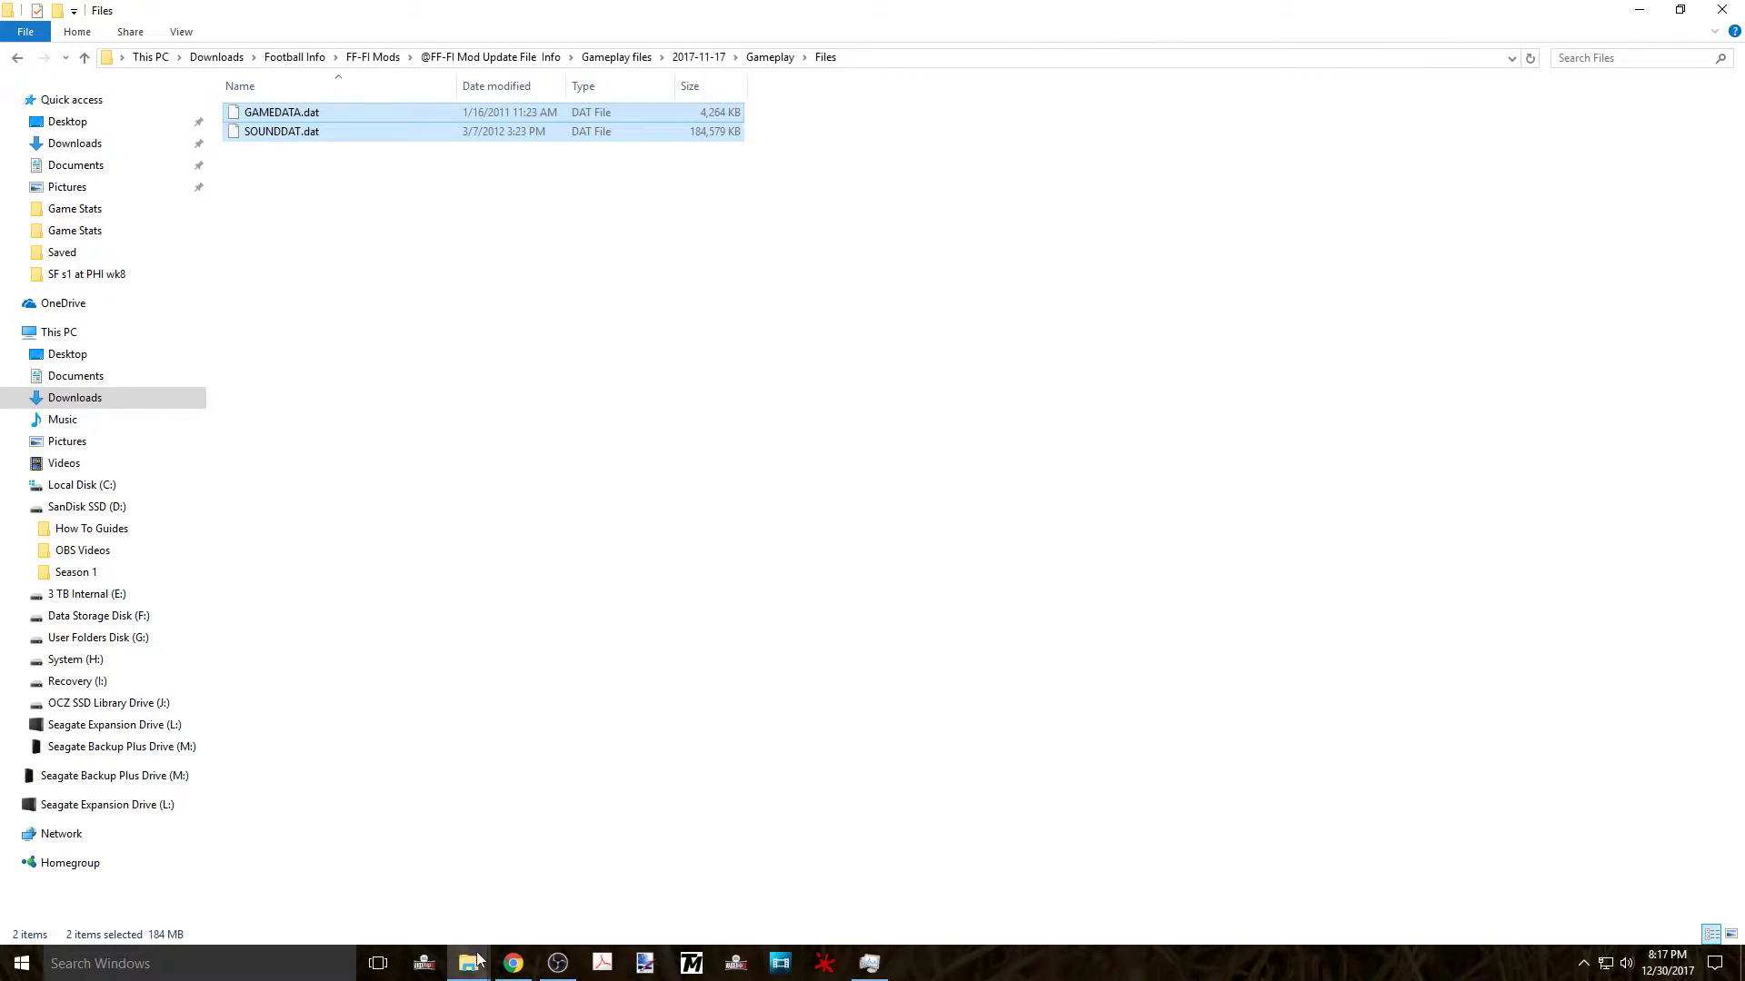
mouse_move(479, 965)
left_click(664, 886)
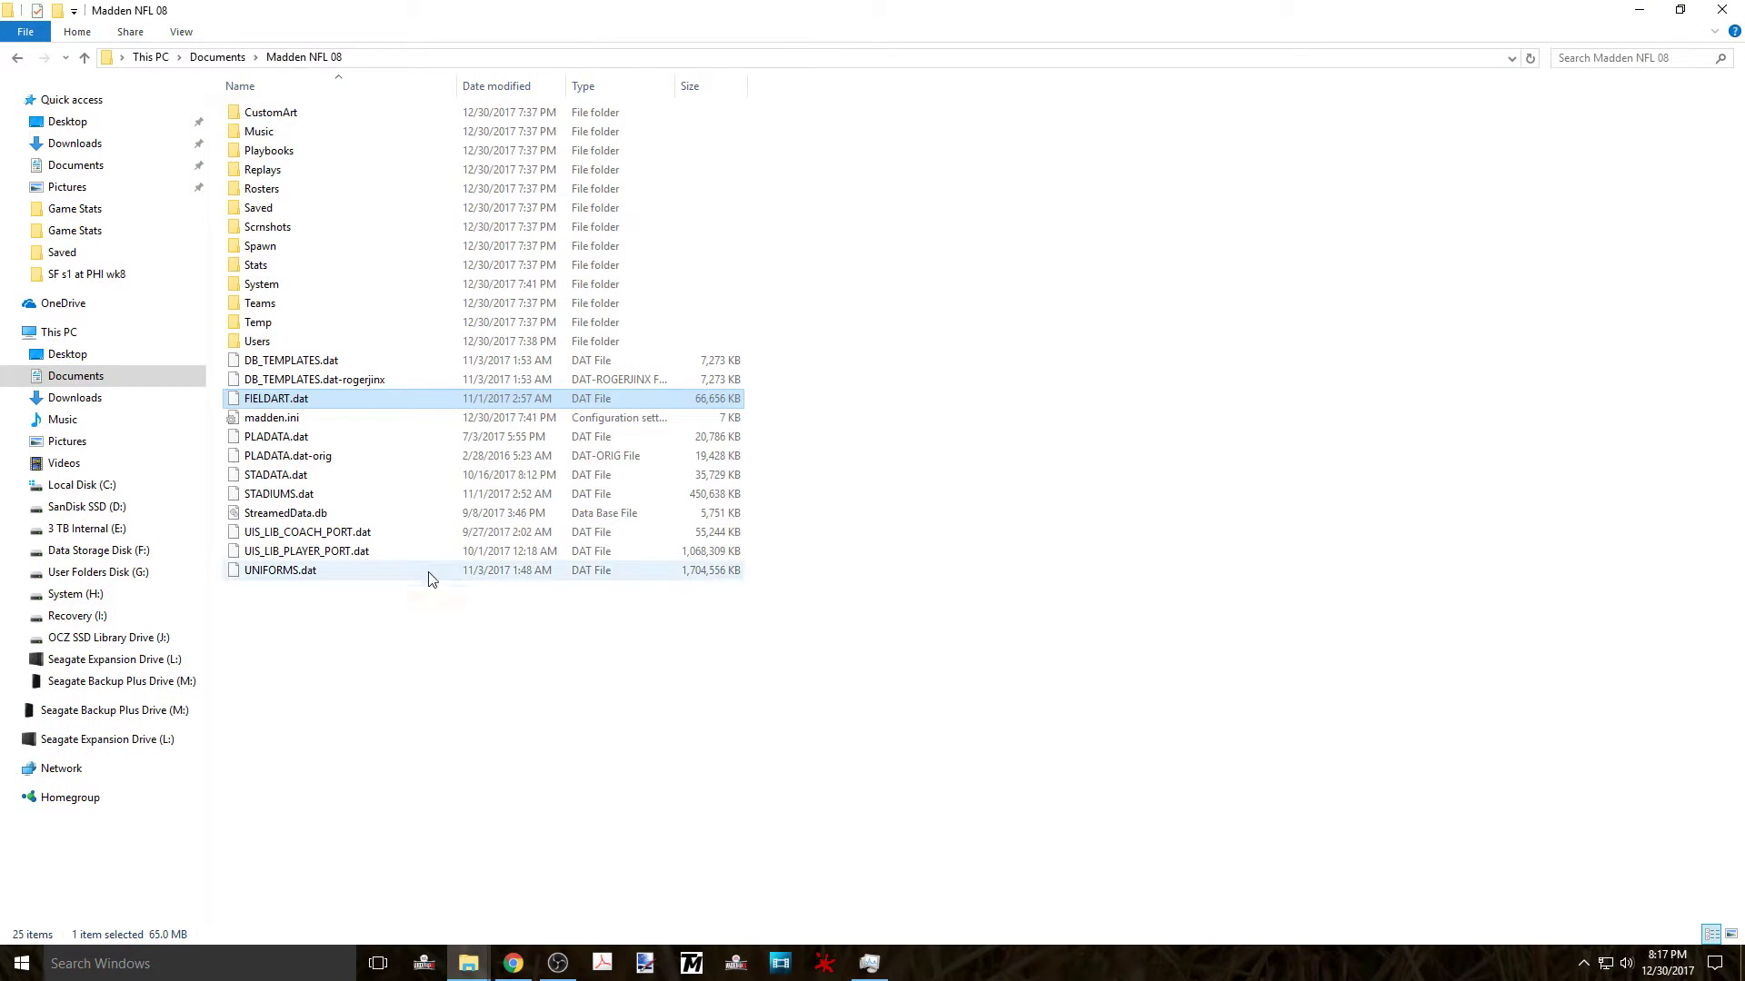
right_click(418, 633)
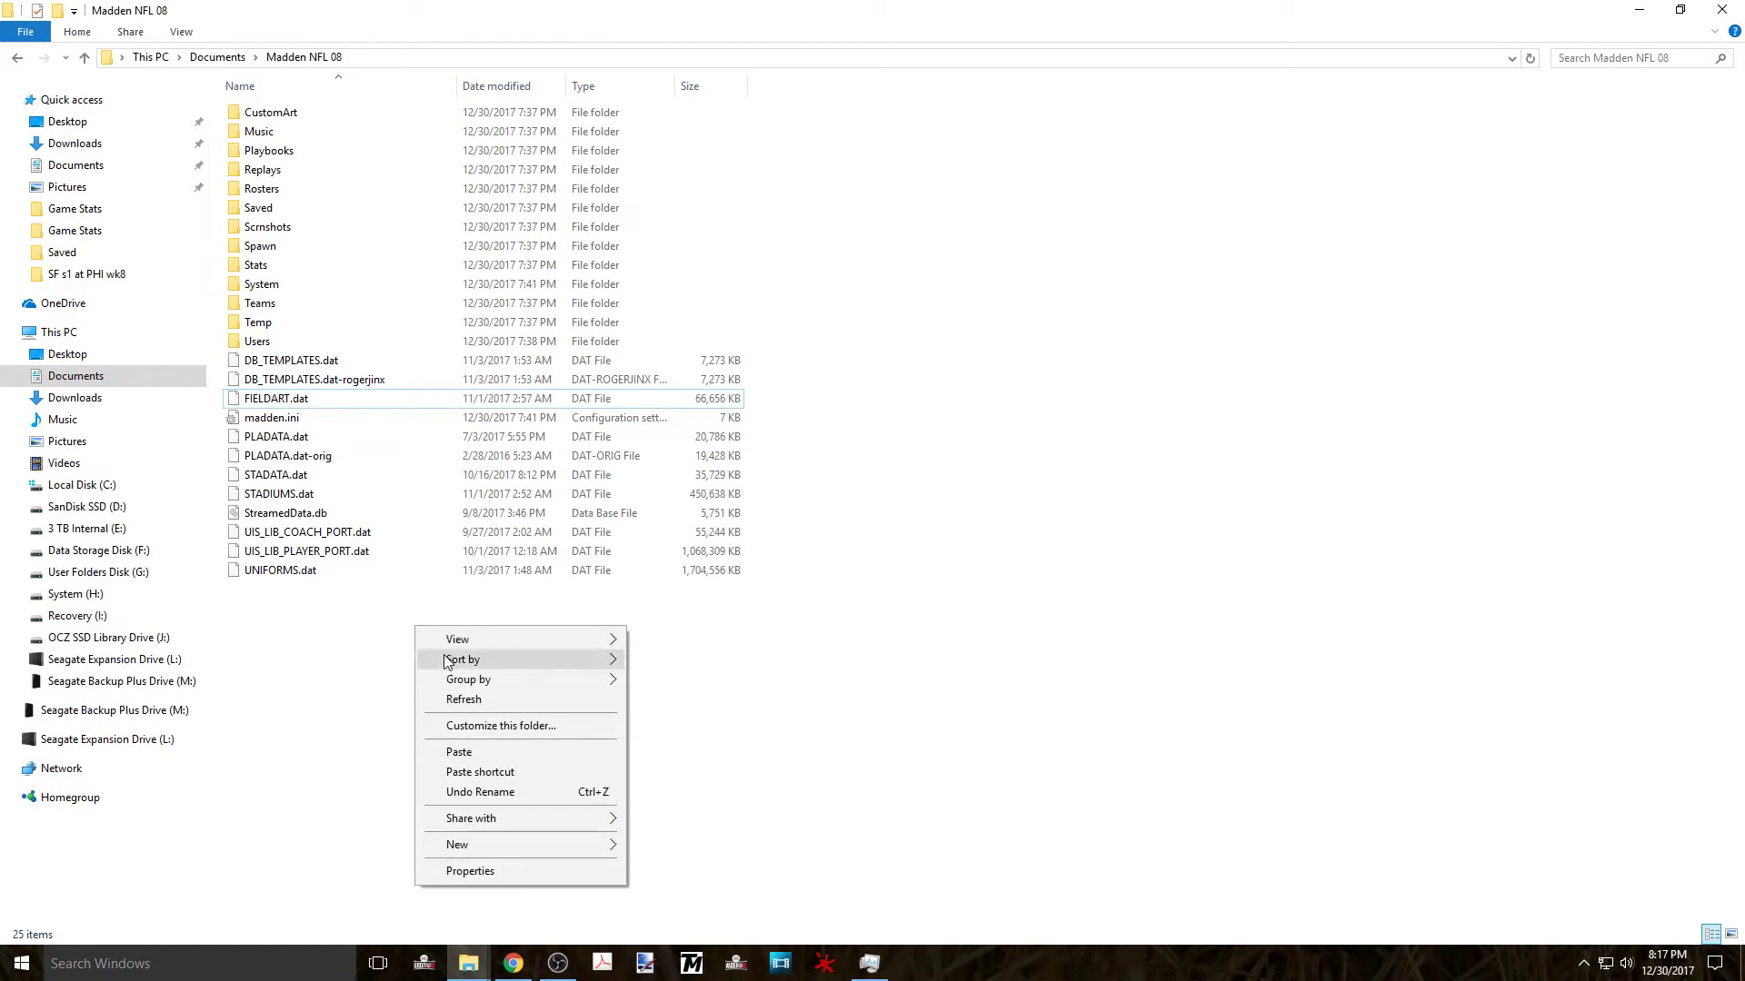
left_click(465, 747)
key("alt+Tab")
left_click(450, 57)
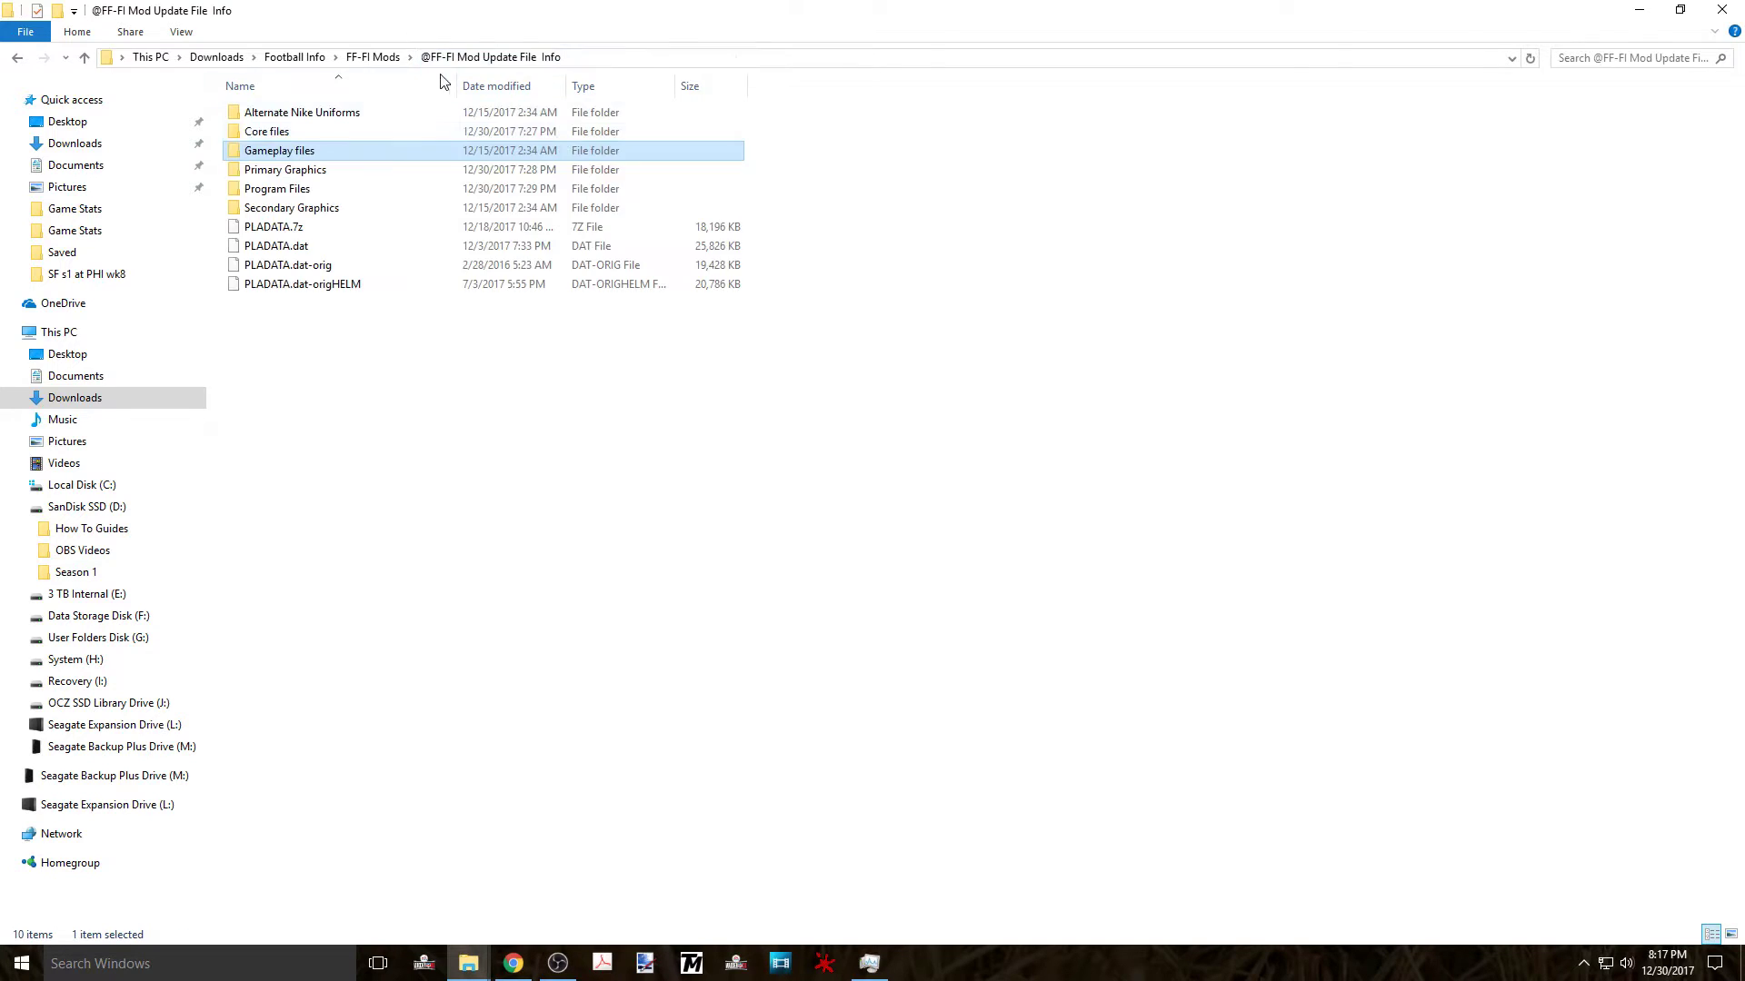
Step: Open Primary Graphics > 2017-11-17 > Primary Graphics and read its installation instructions
left_click(320, 171)
double_click(320, 170)
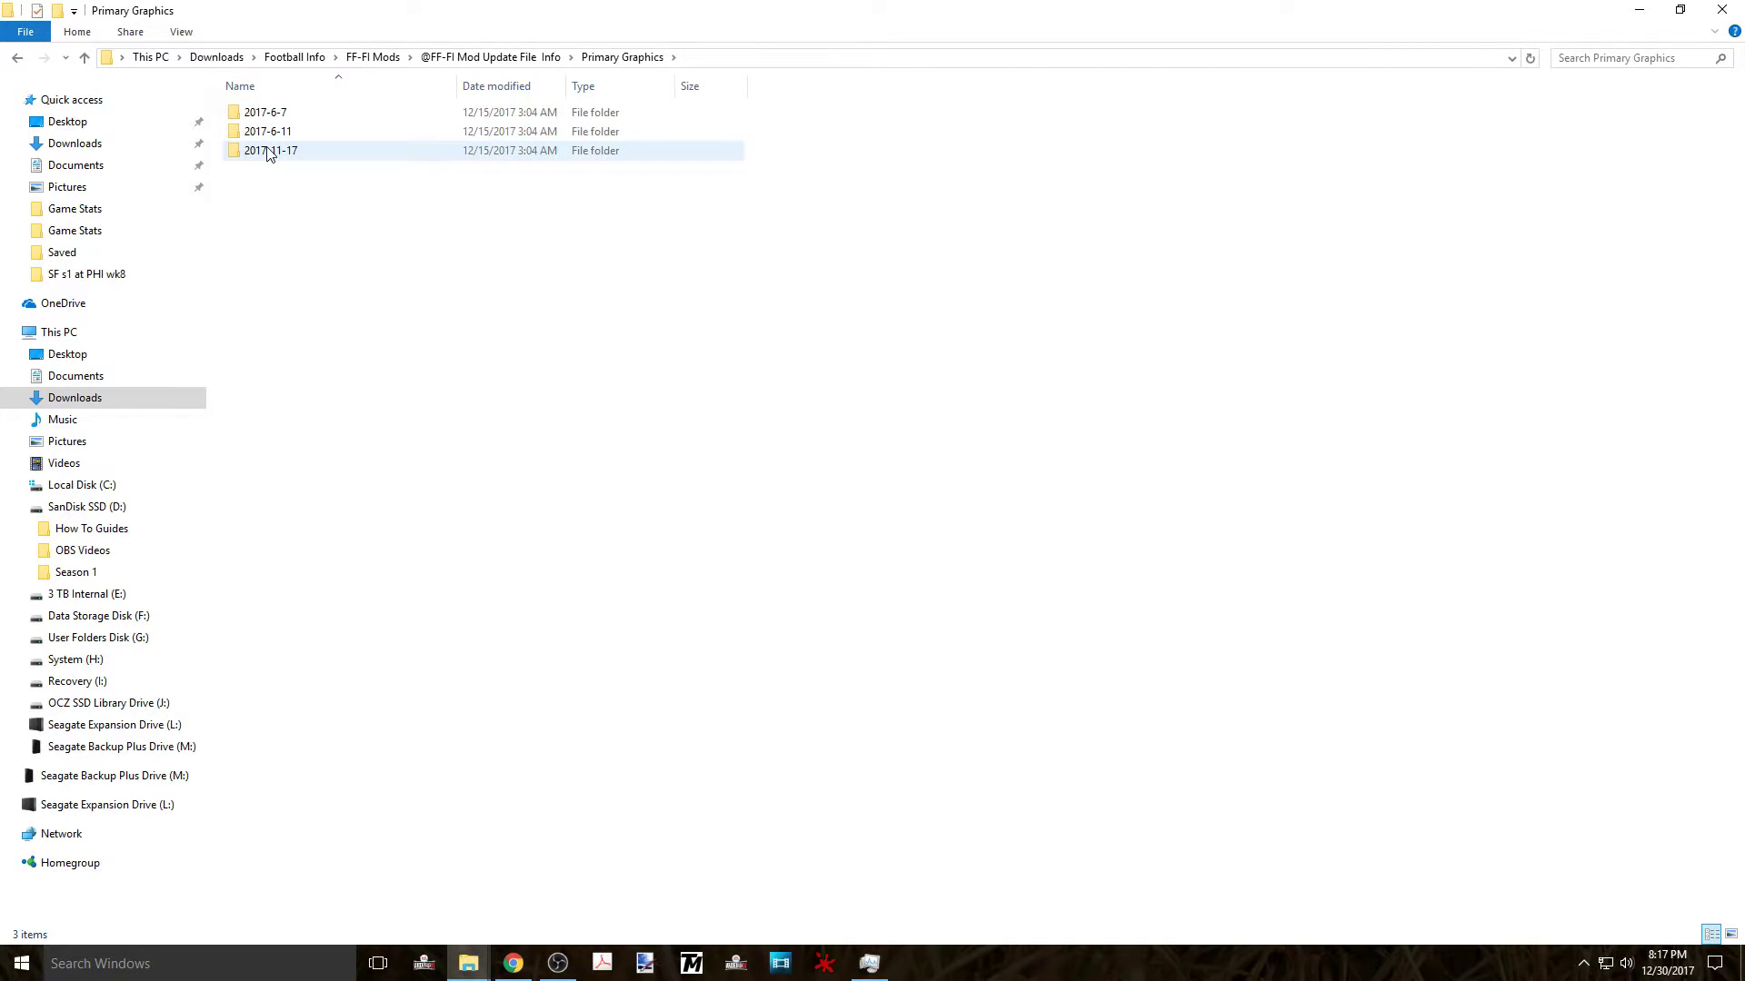
double_click(269, 153)
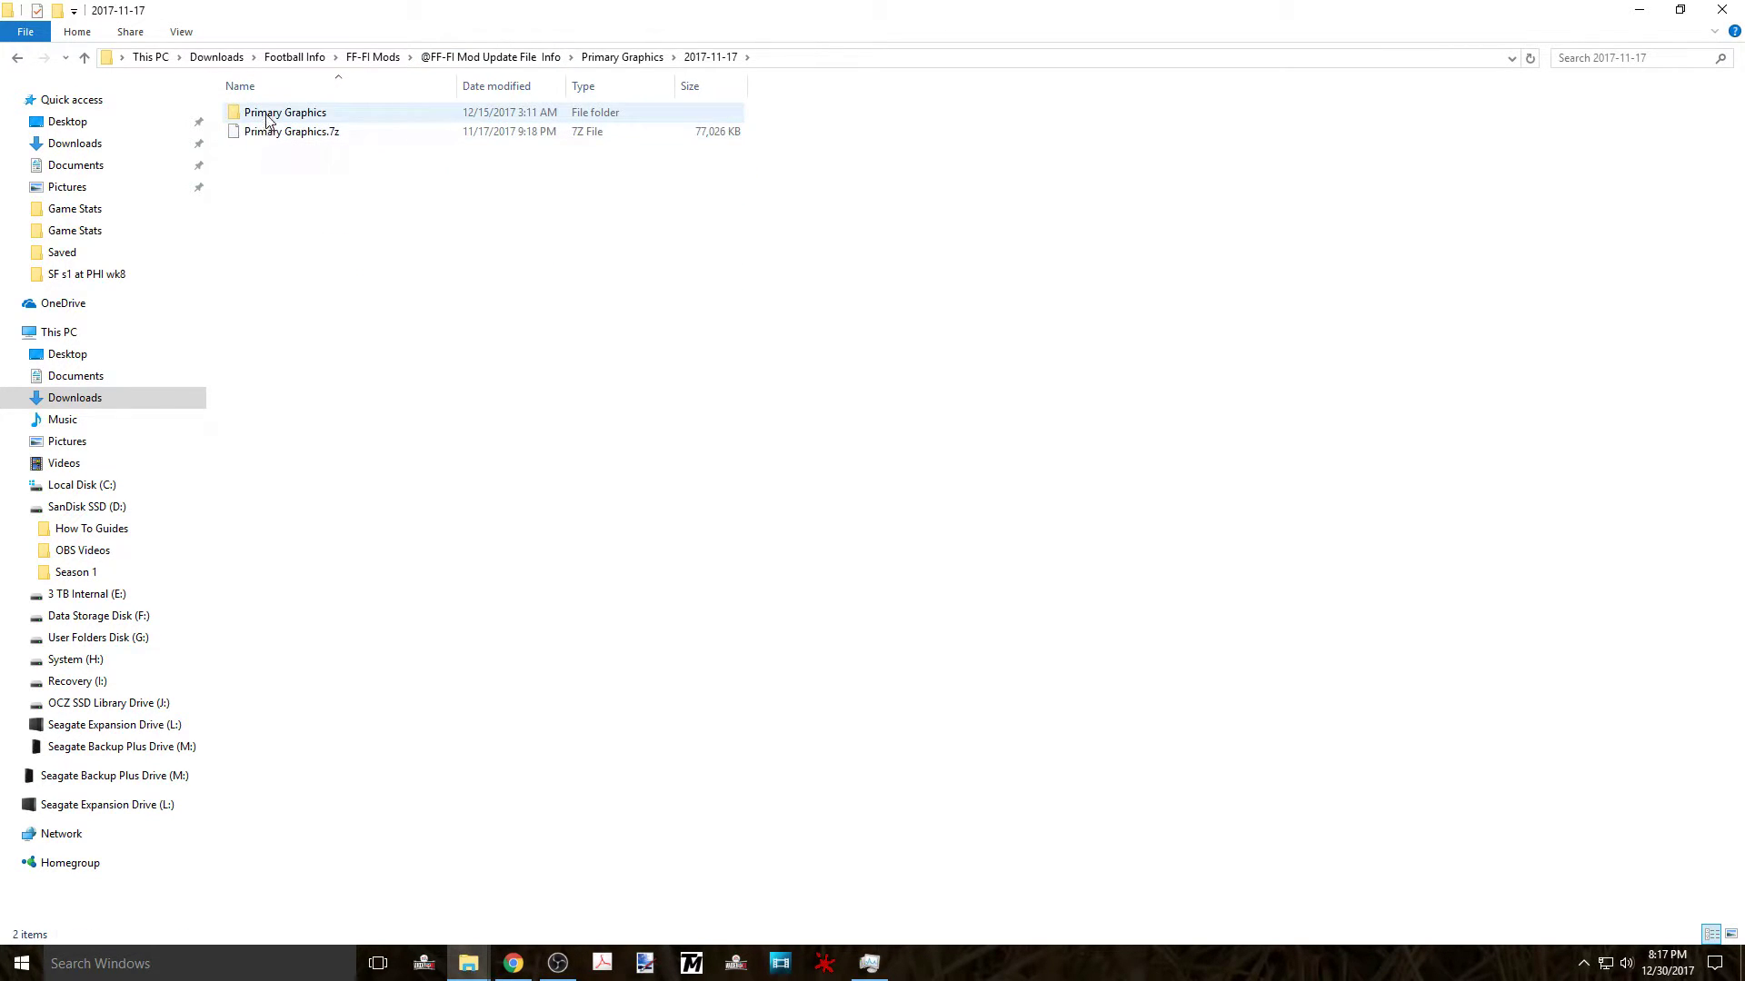
double_click(259, 114)
left_click(285, 138)
double_click(284, 134)
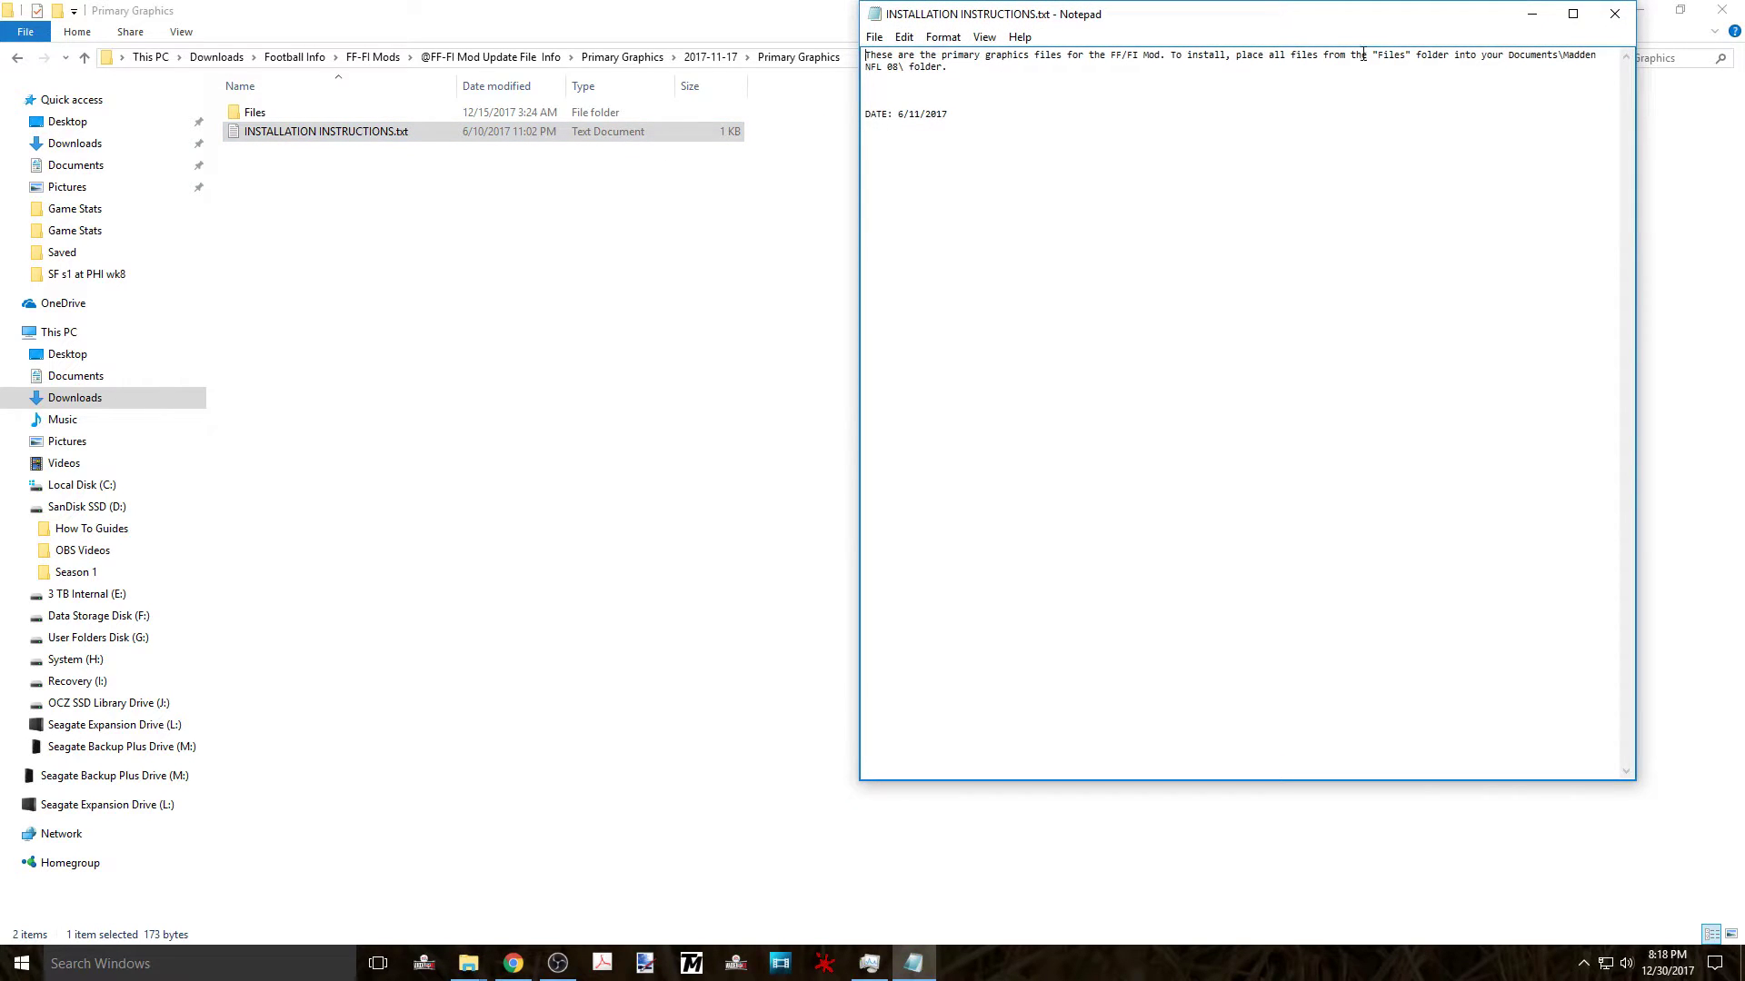
left_click(1615, 13)
Step: Copy the eight Primary Graphics .dat files from Files toward the Documents\Madden NFL 08 folder
double_click(309, 113)
left_click_drag(336, 280, 278, 116)
right_click(280, 121)
left_click(323, 262)
mouse_move(468, 963)
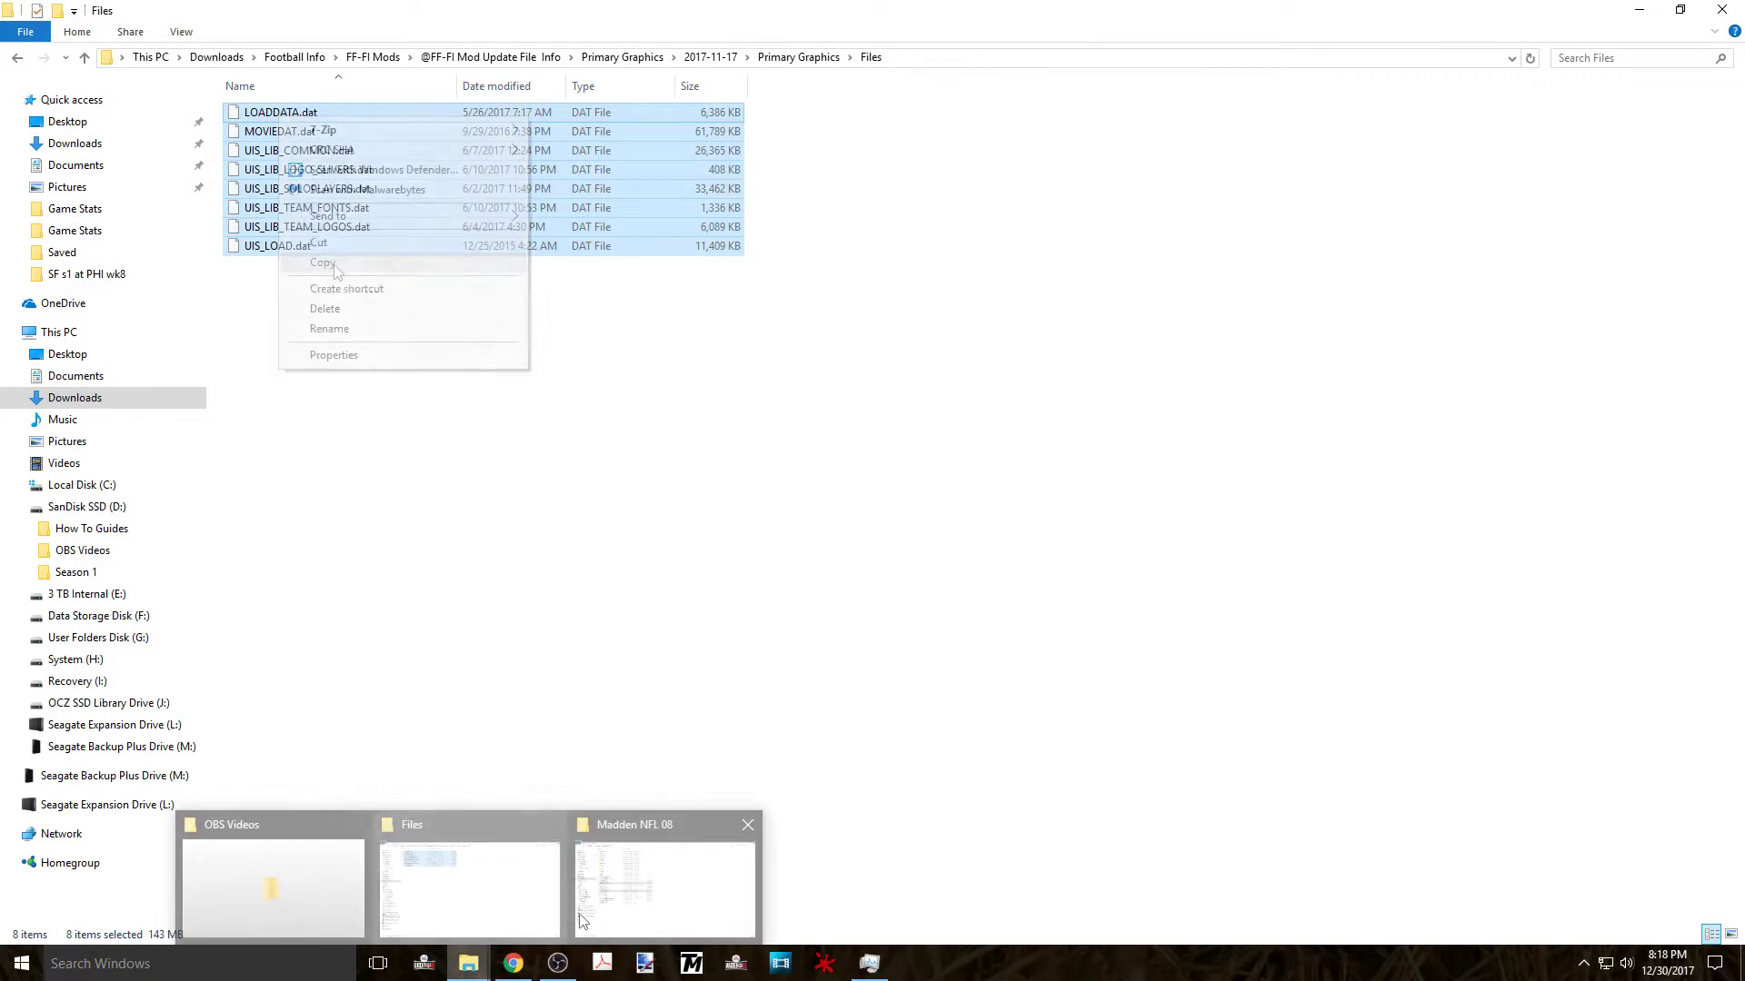
left_click(654, 889)
right_click(461, 705)
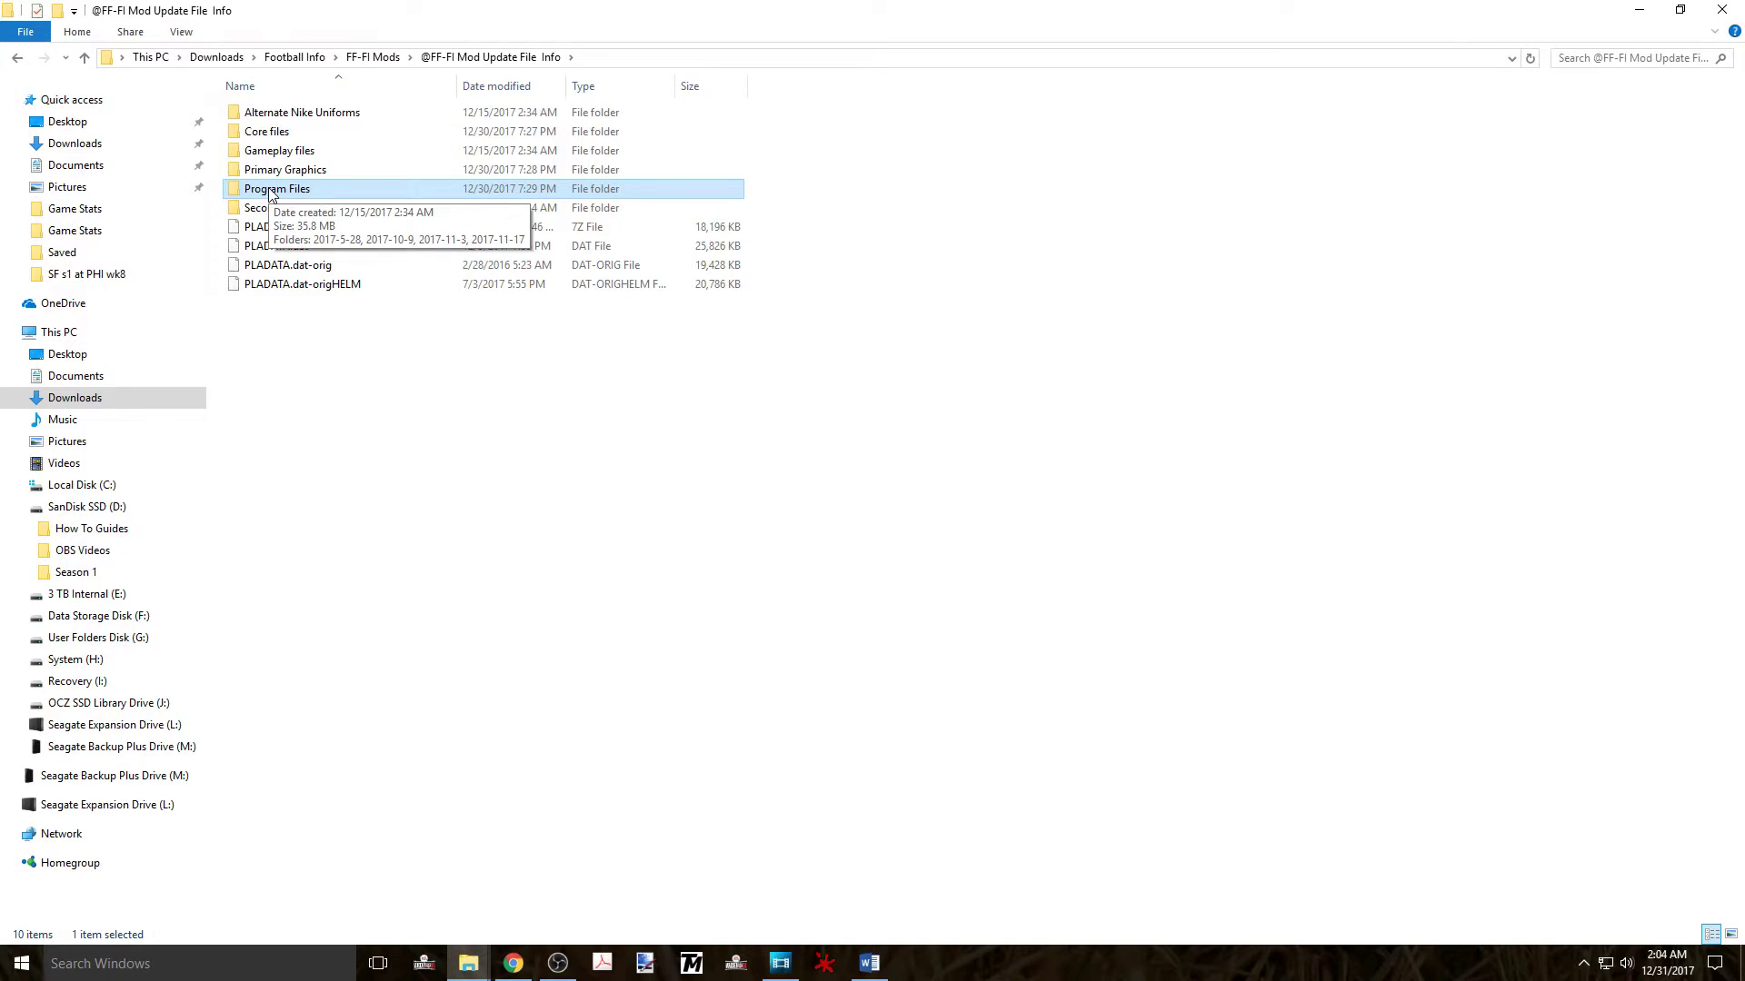
Step: Read the mod's install notes and copy launch.dat and launch.dat-orig from Program Files > 2017-11-17 > Files
double_click(271, 193)
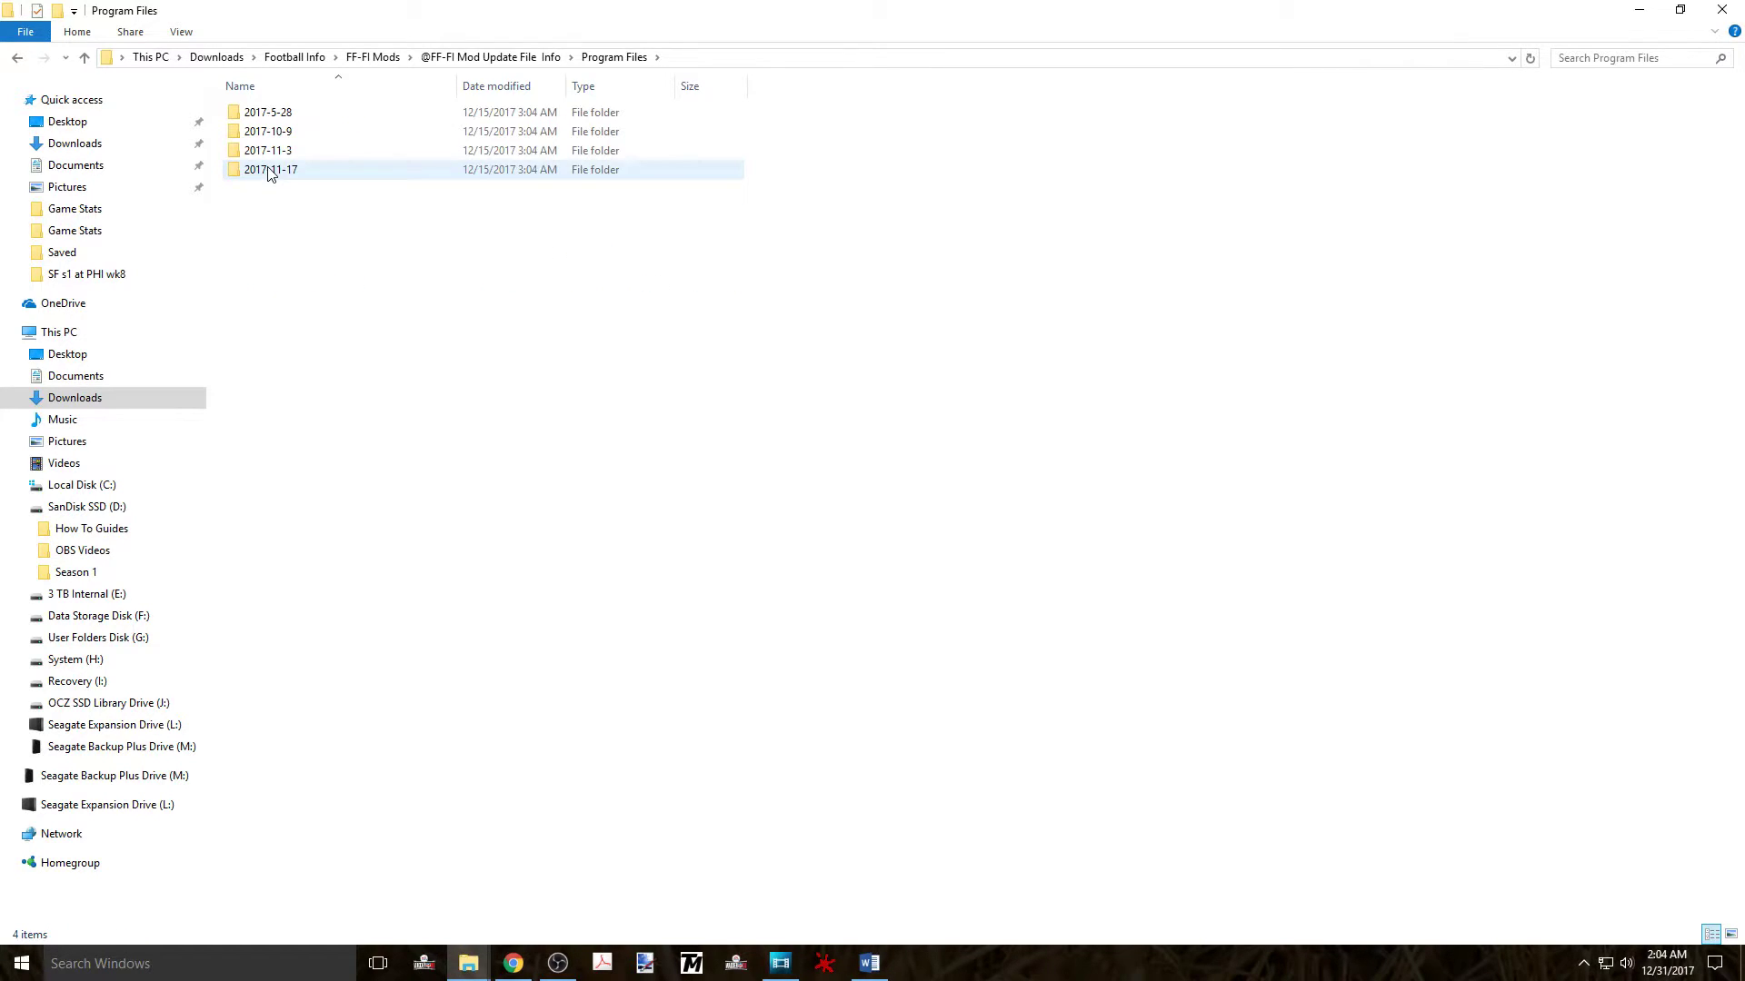
double_click(270, 170)
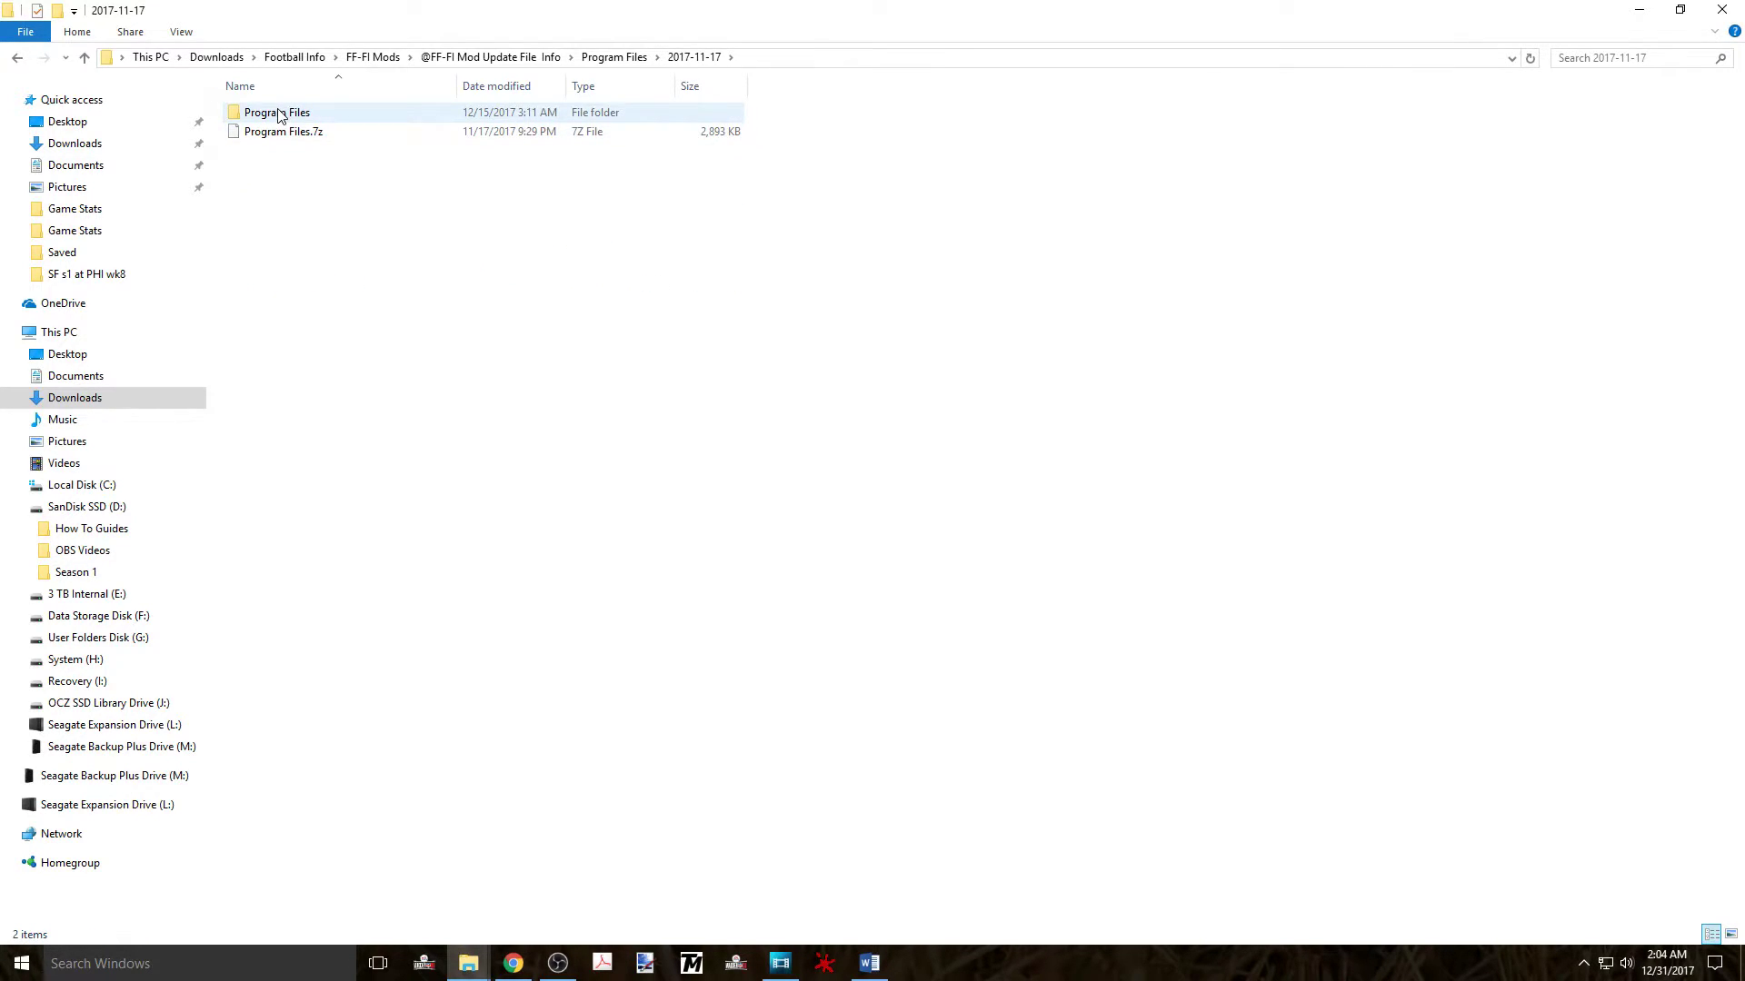
double_click(278, 113)
double_click(286, 133)
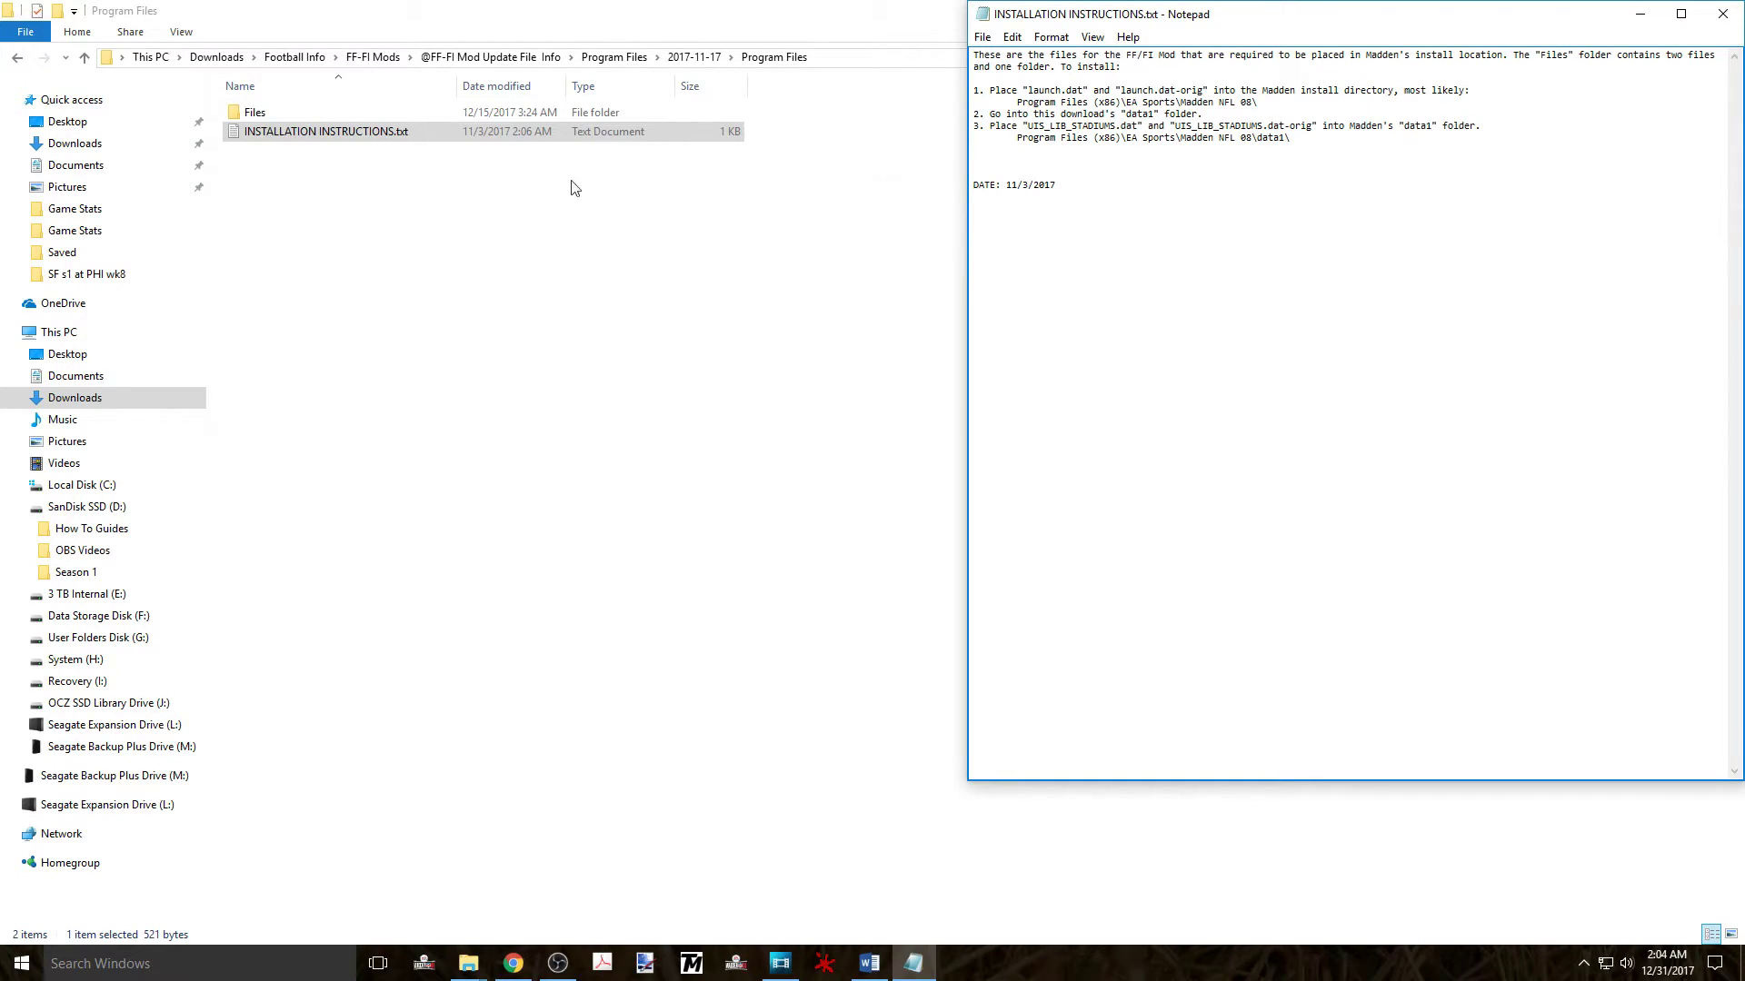
double_click(287, 117)
left_click_drag(362, 220, 293, 138)
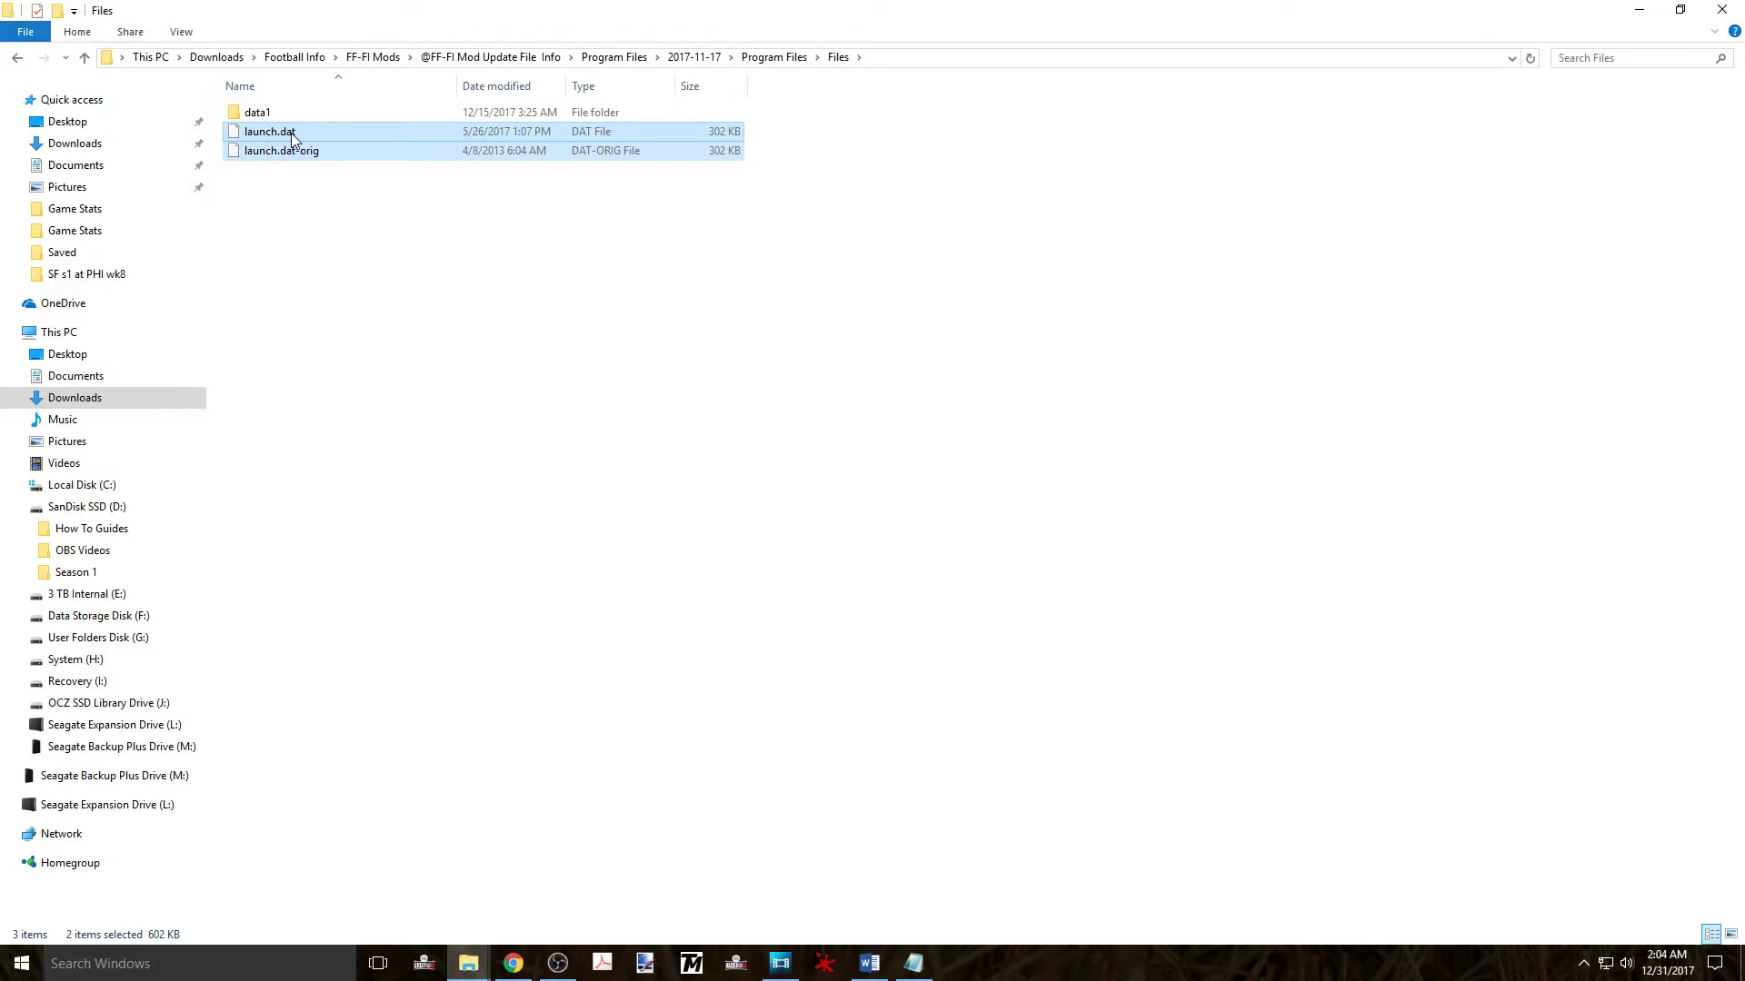
right_click(318, 160)
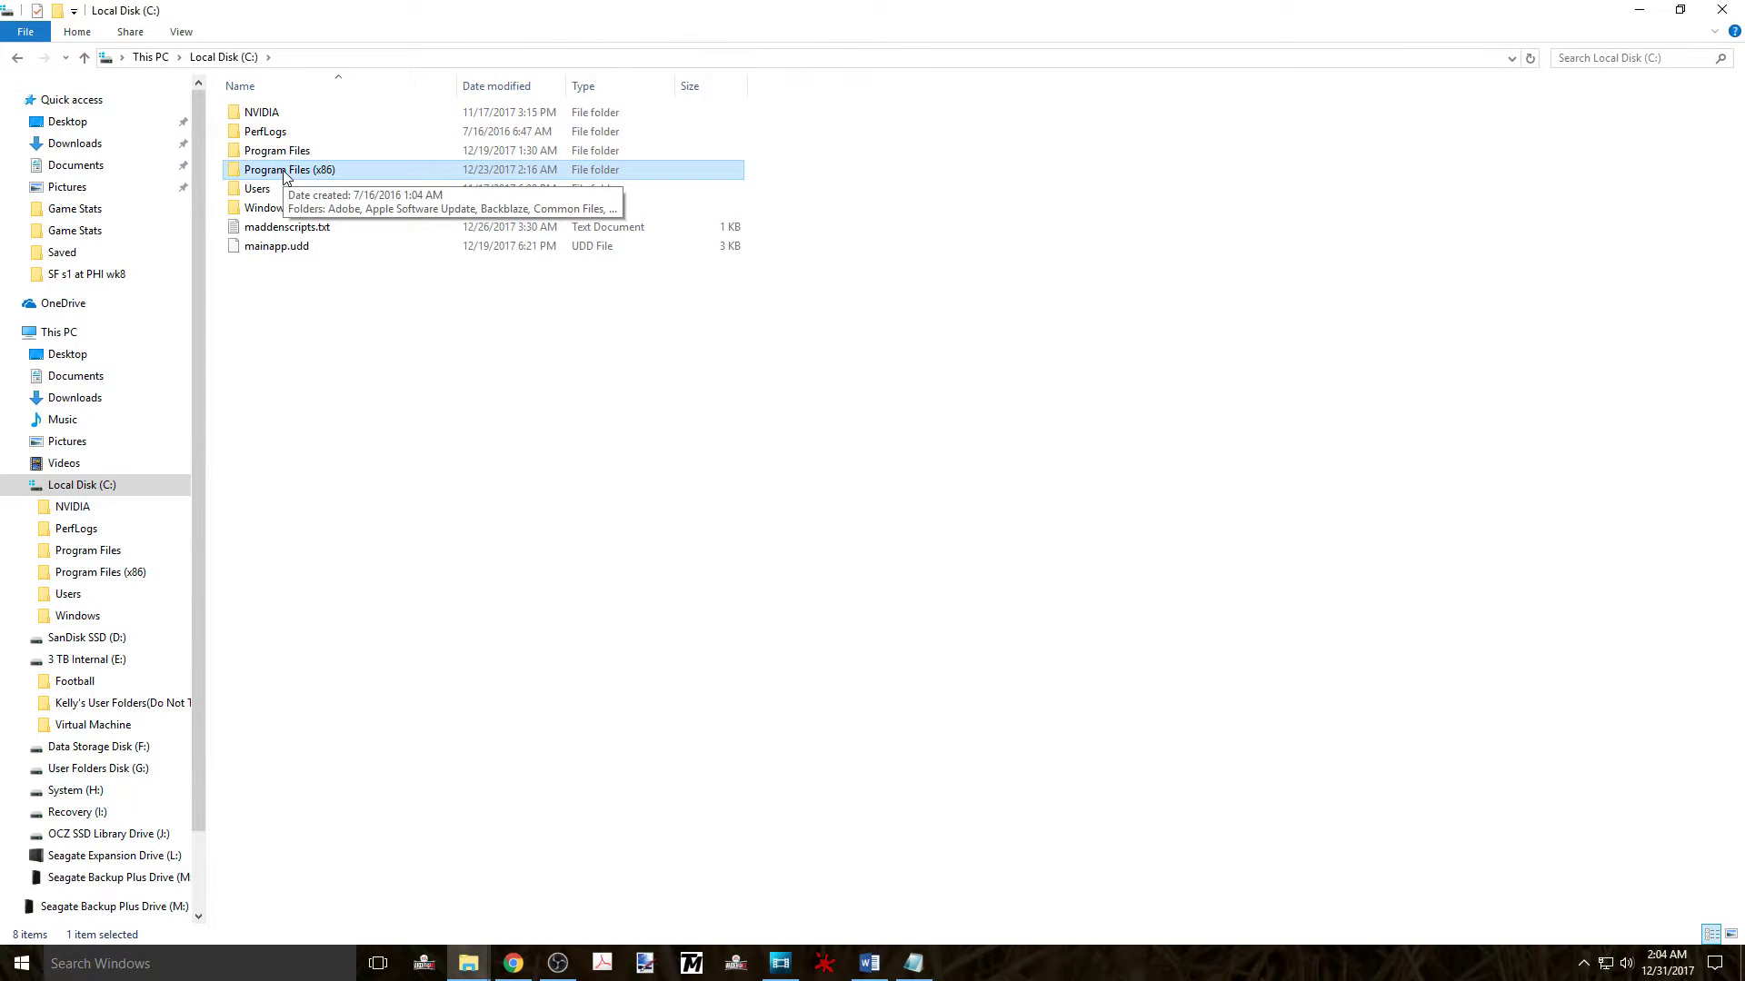
Step: Paste both launch files into Program Files (x86)\EA Sports\Madden NFL 08, replacing the existing copies with admin permission
double_click(284, 172)
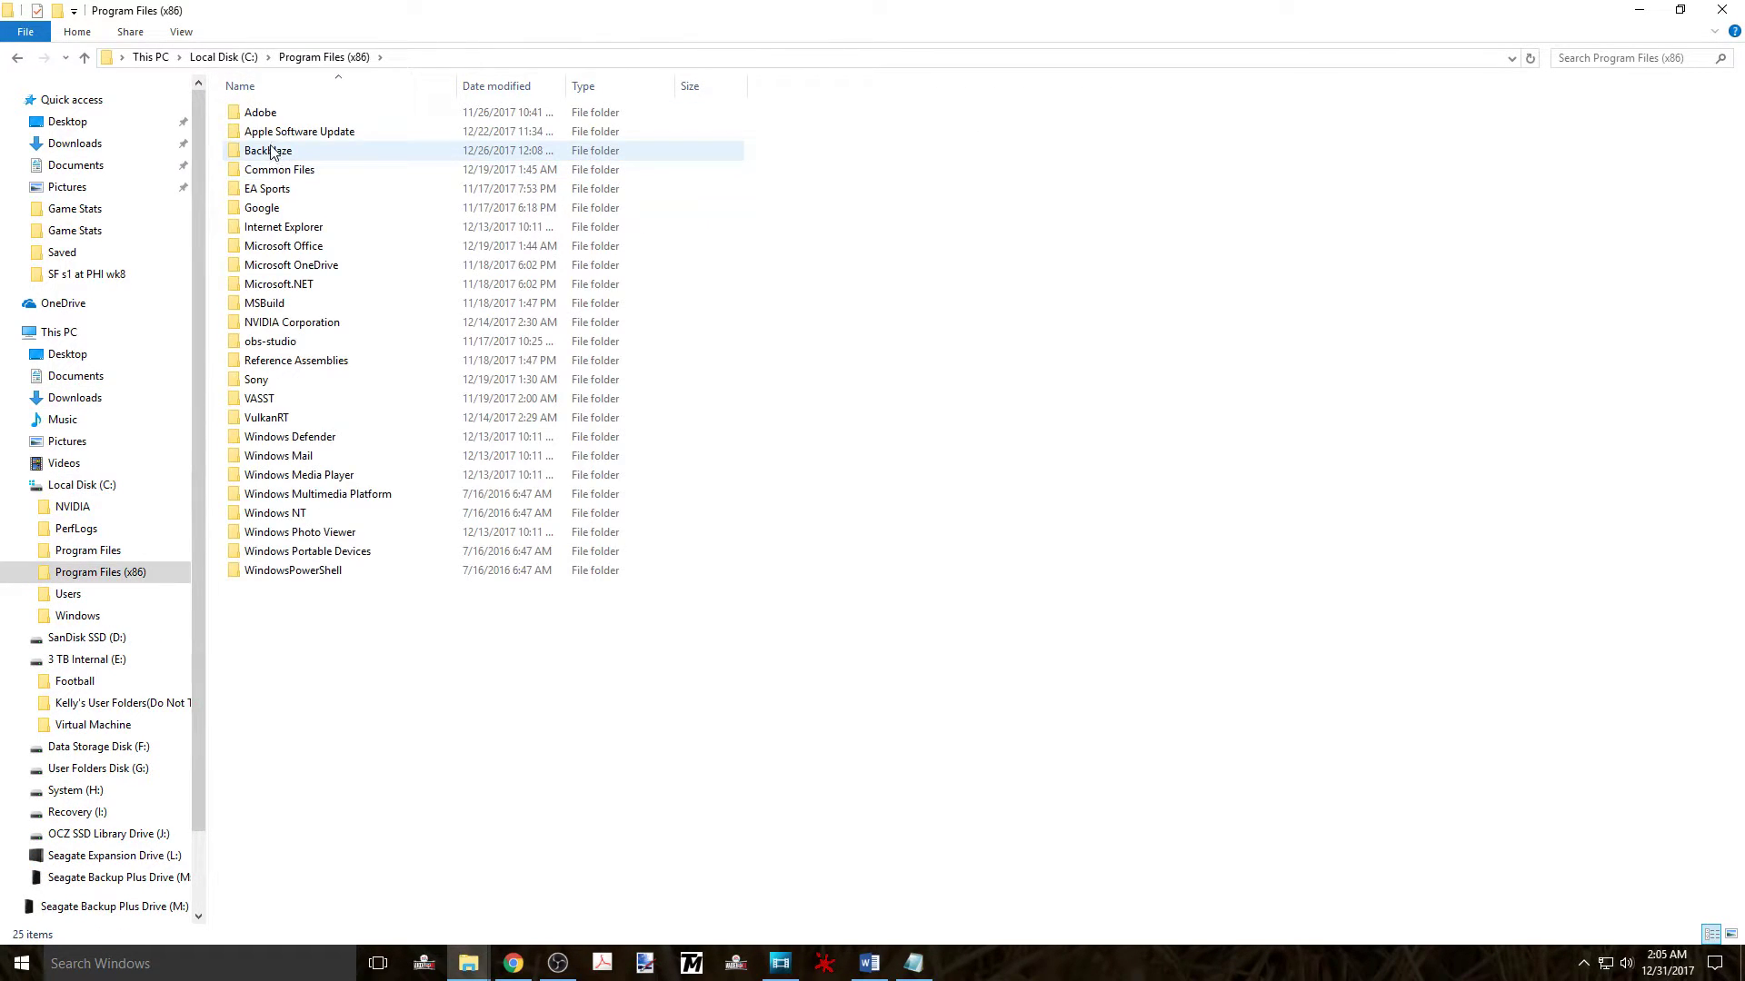
left_click(281, 194)
double_click(281, 194)
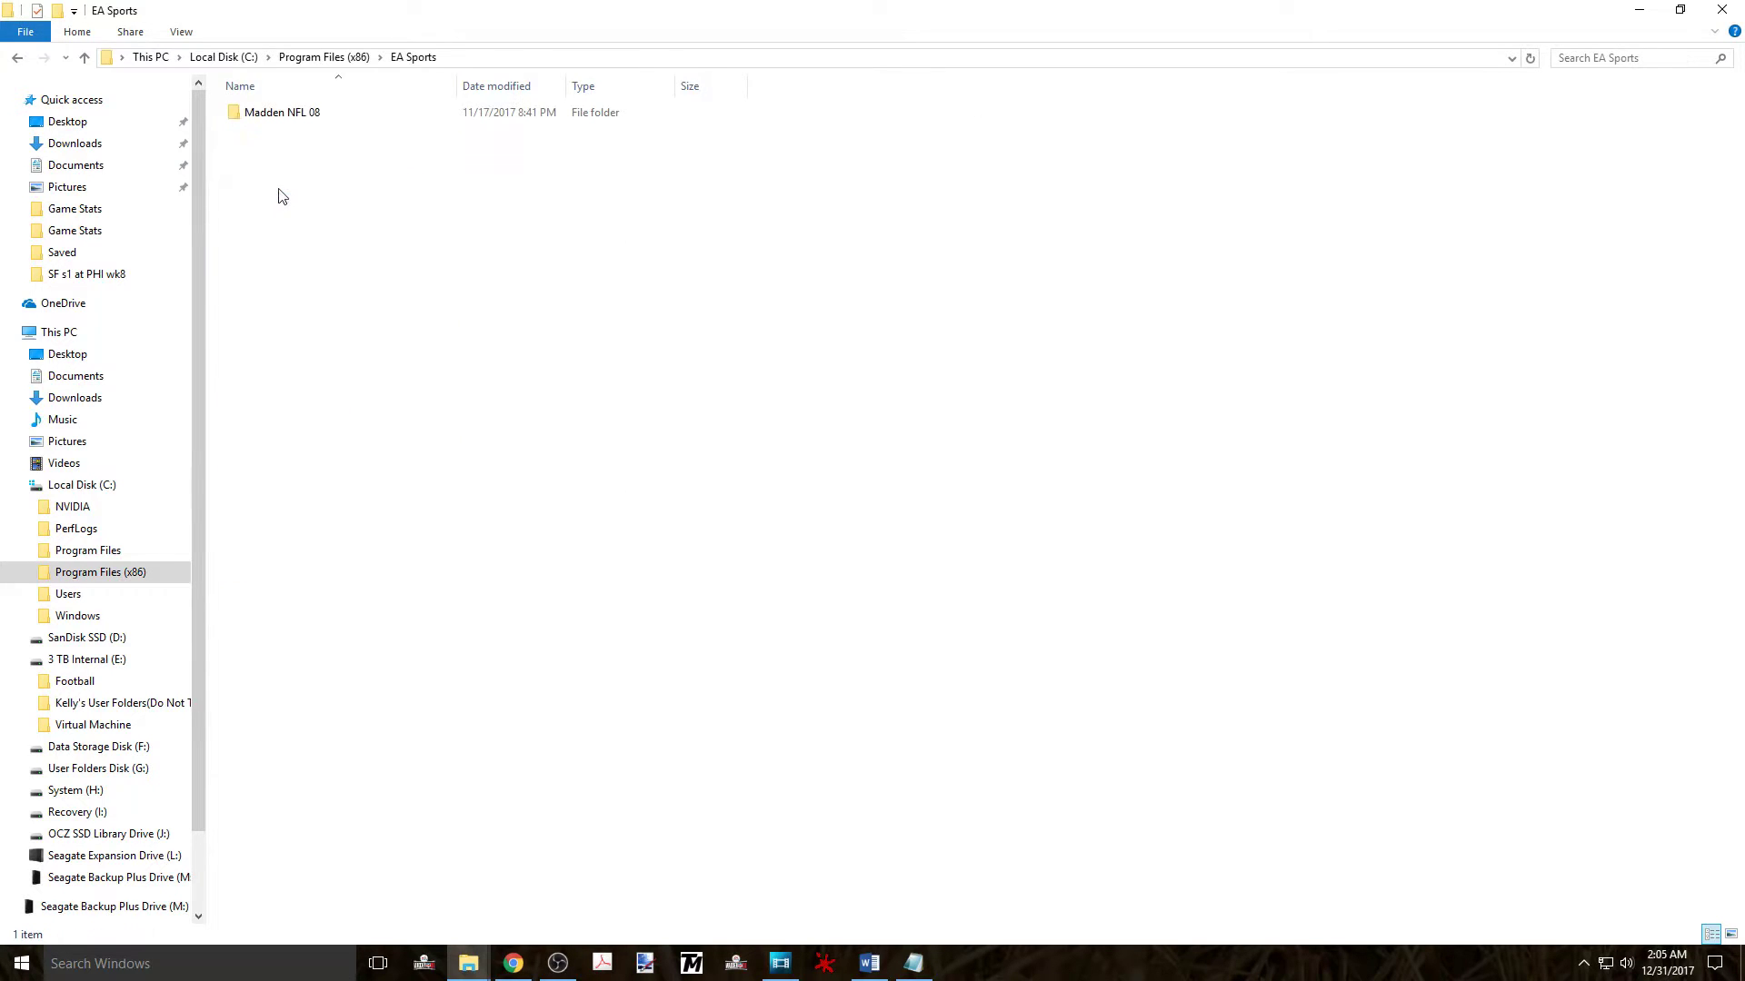
double_click(285, 117)
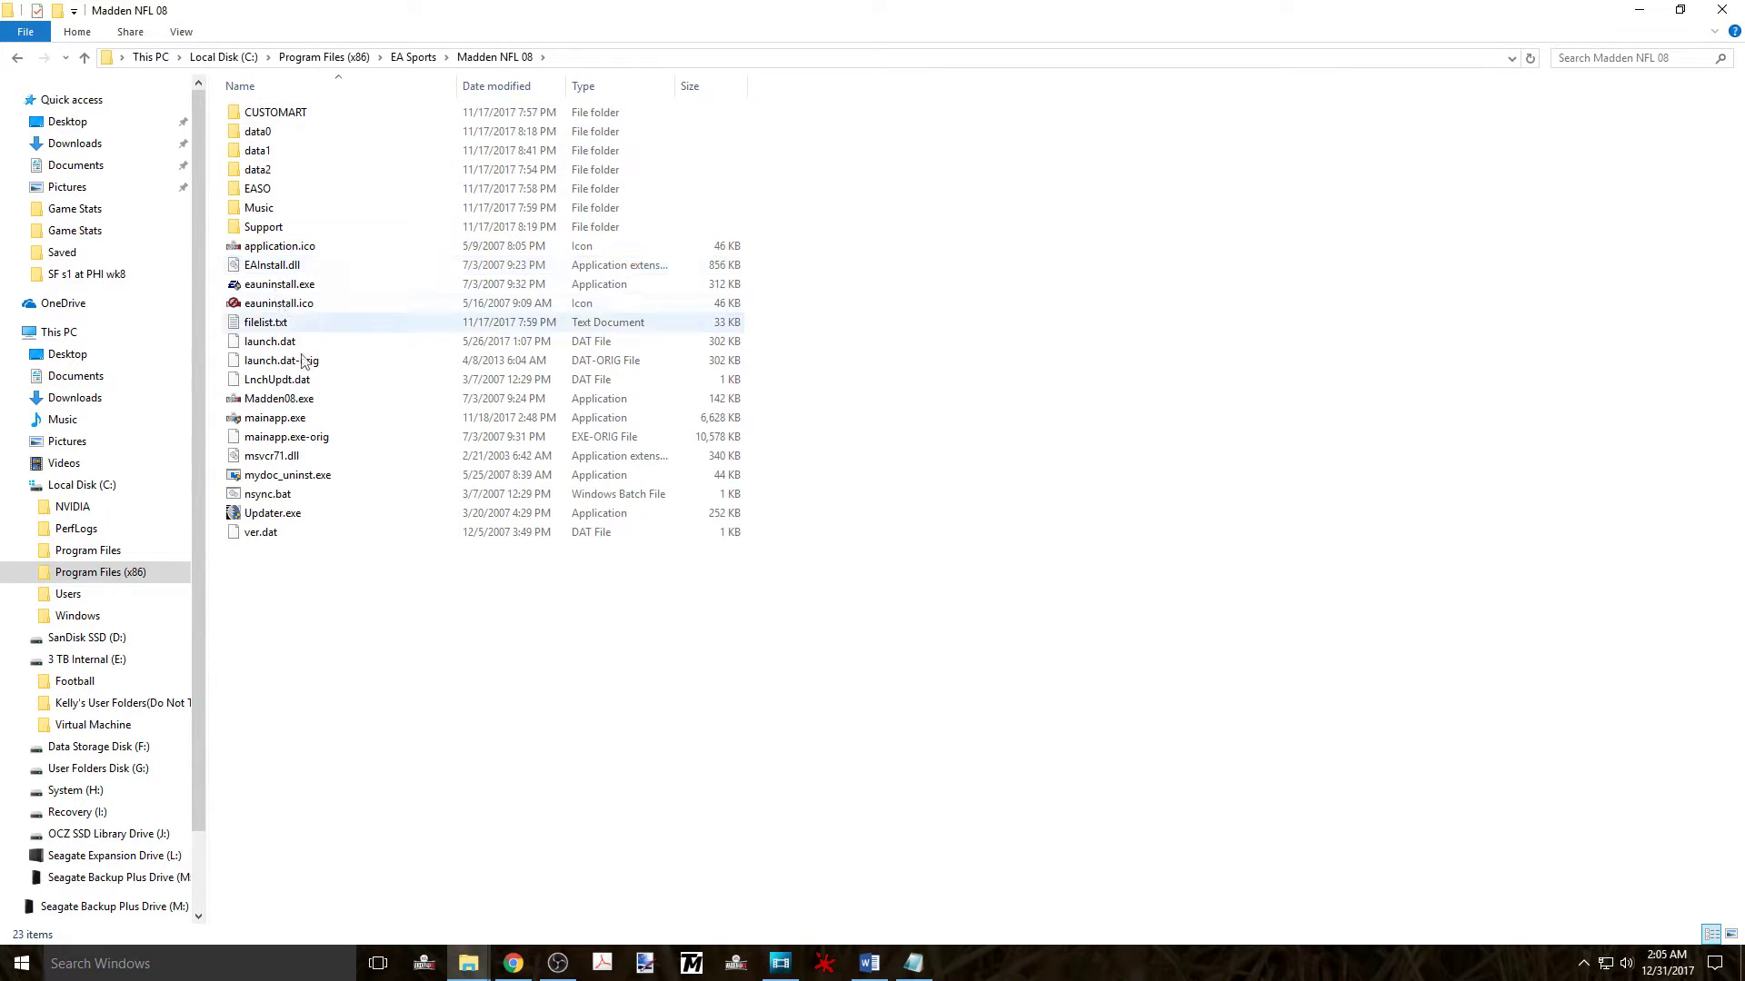
right_click(364, 566)
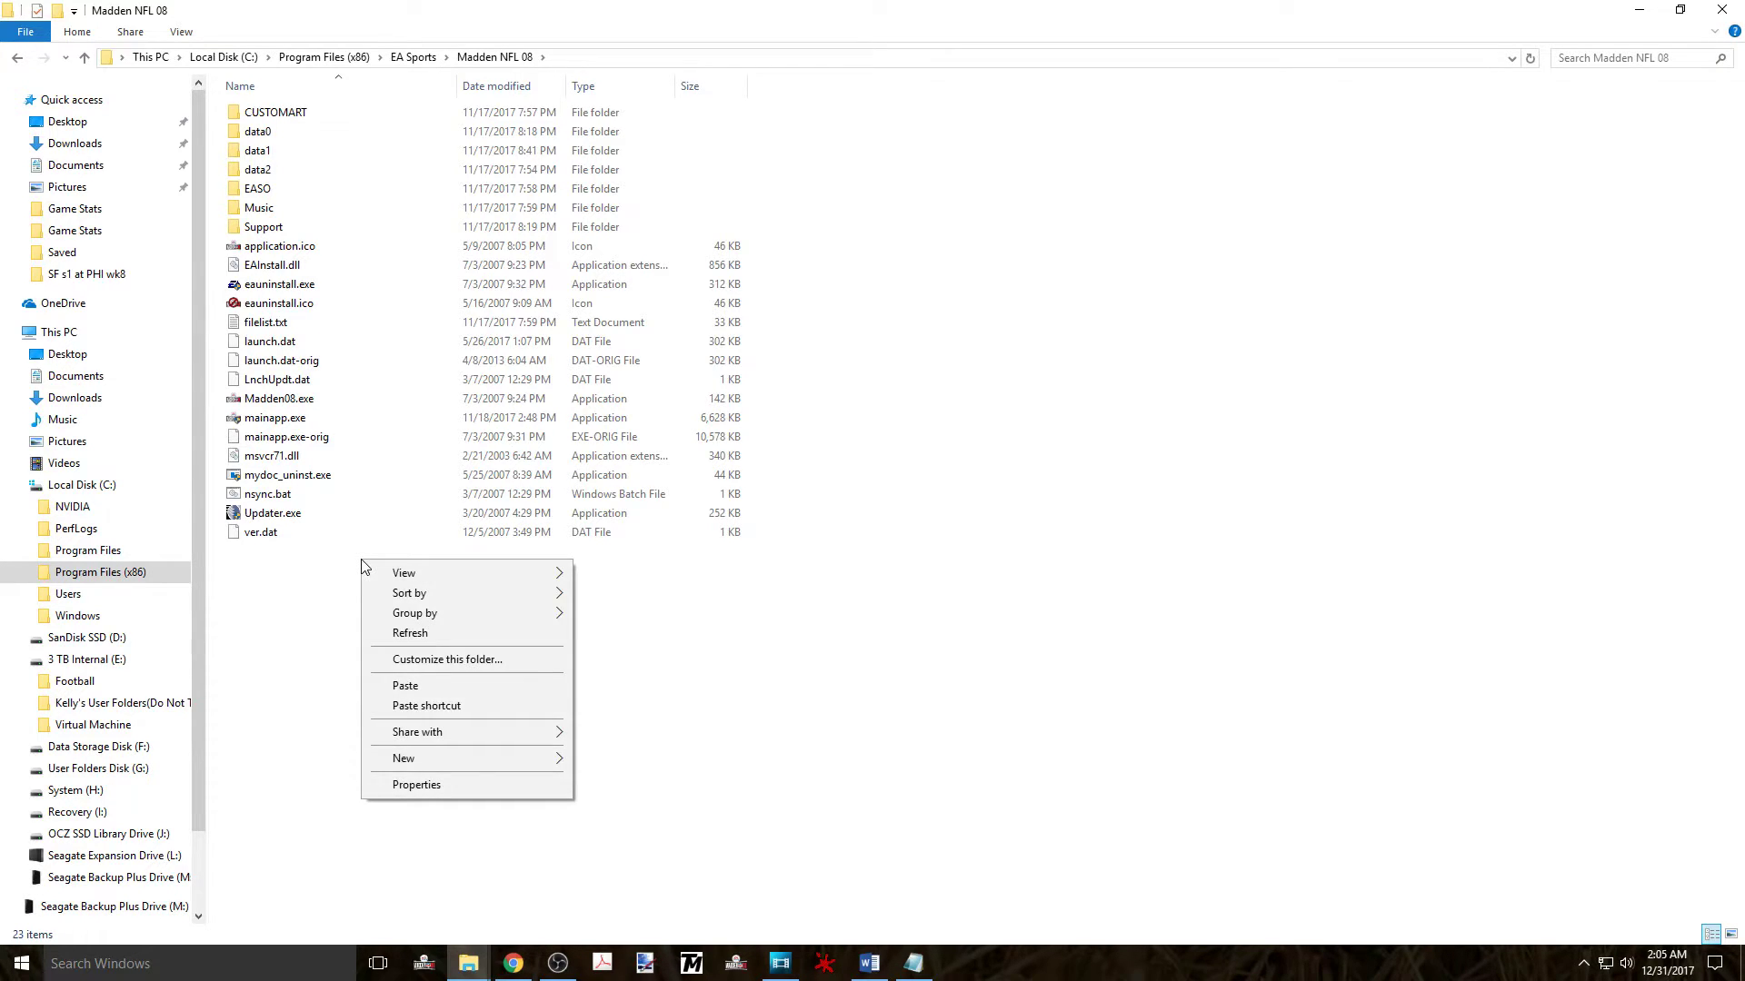
left_click(430, 693)
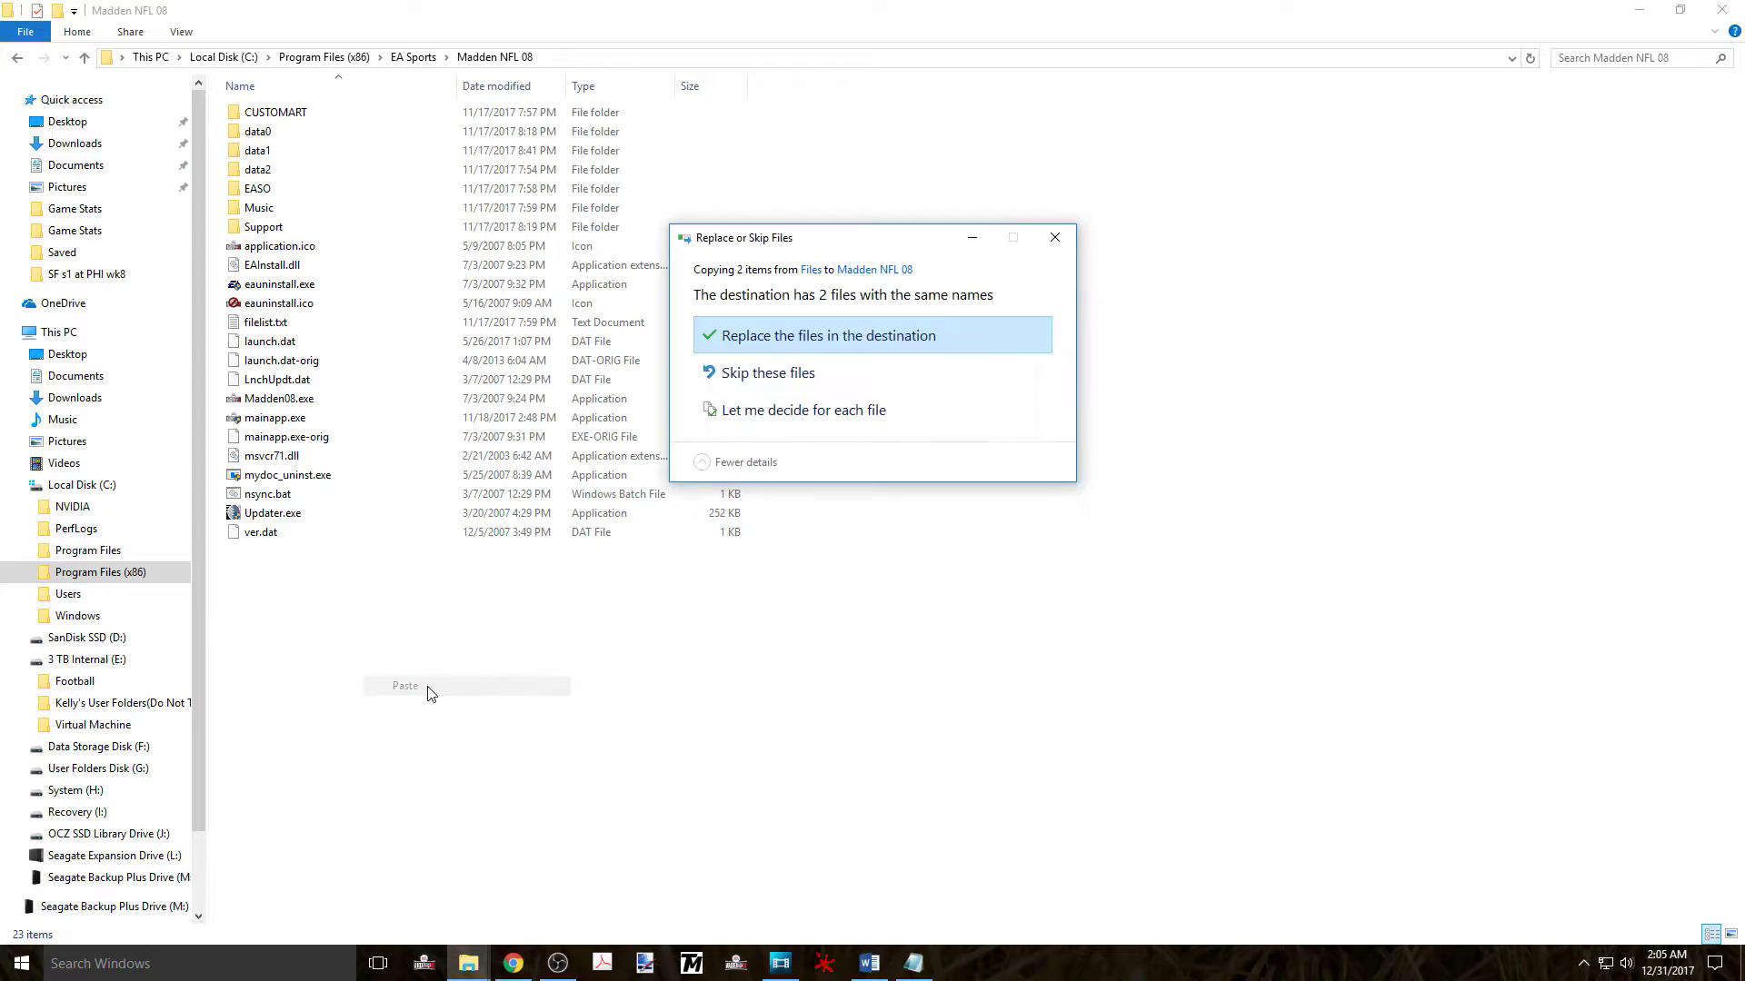
left_click(791, 342)
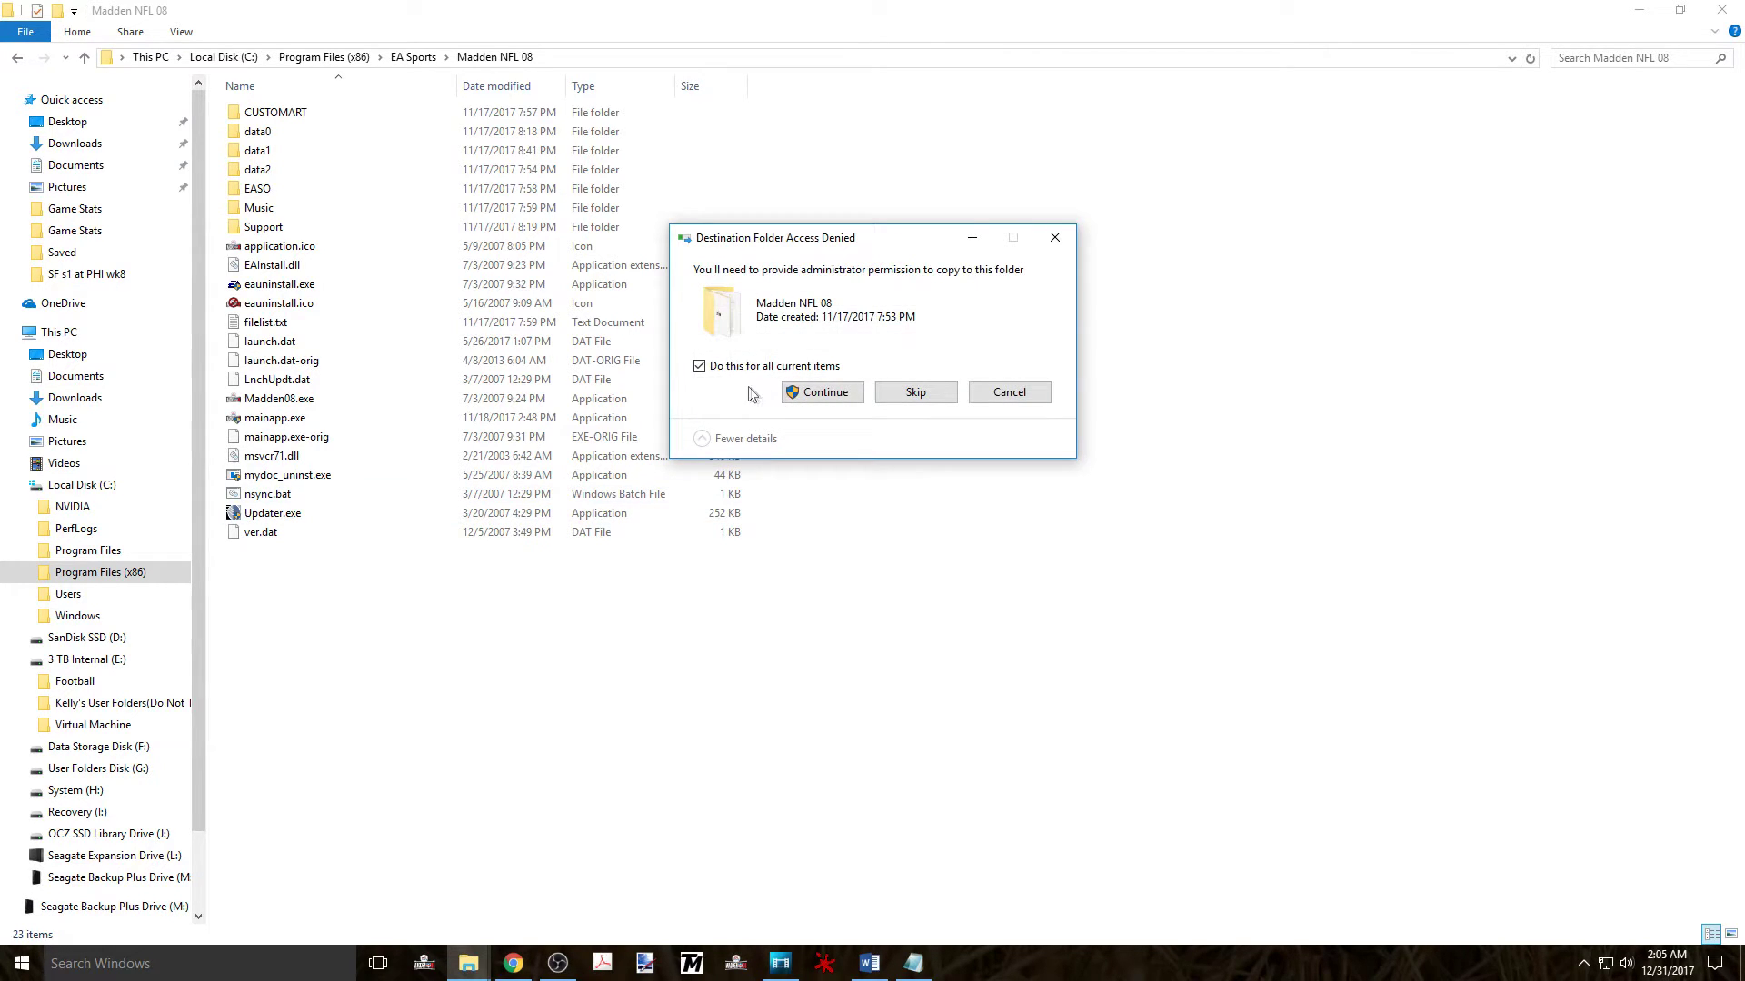
left_click(815, 392)
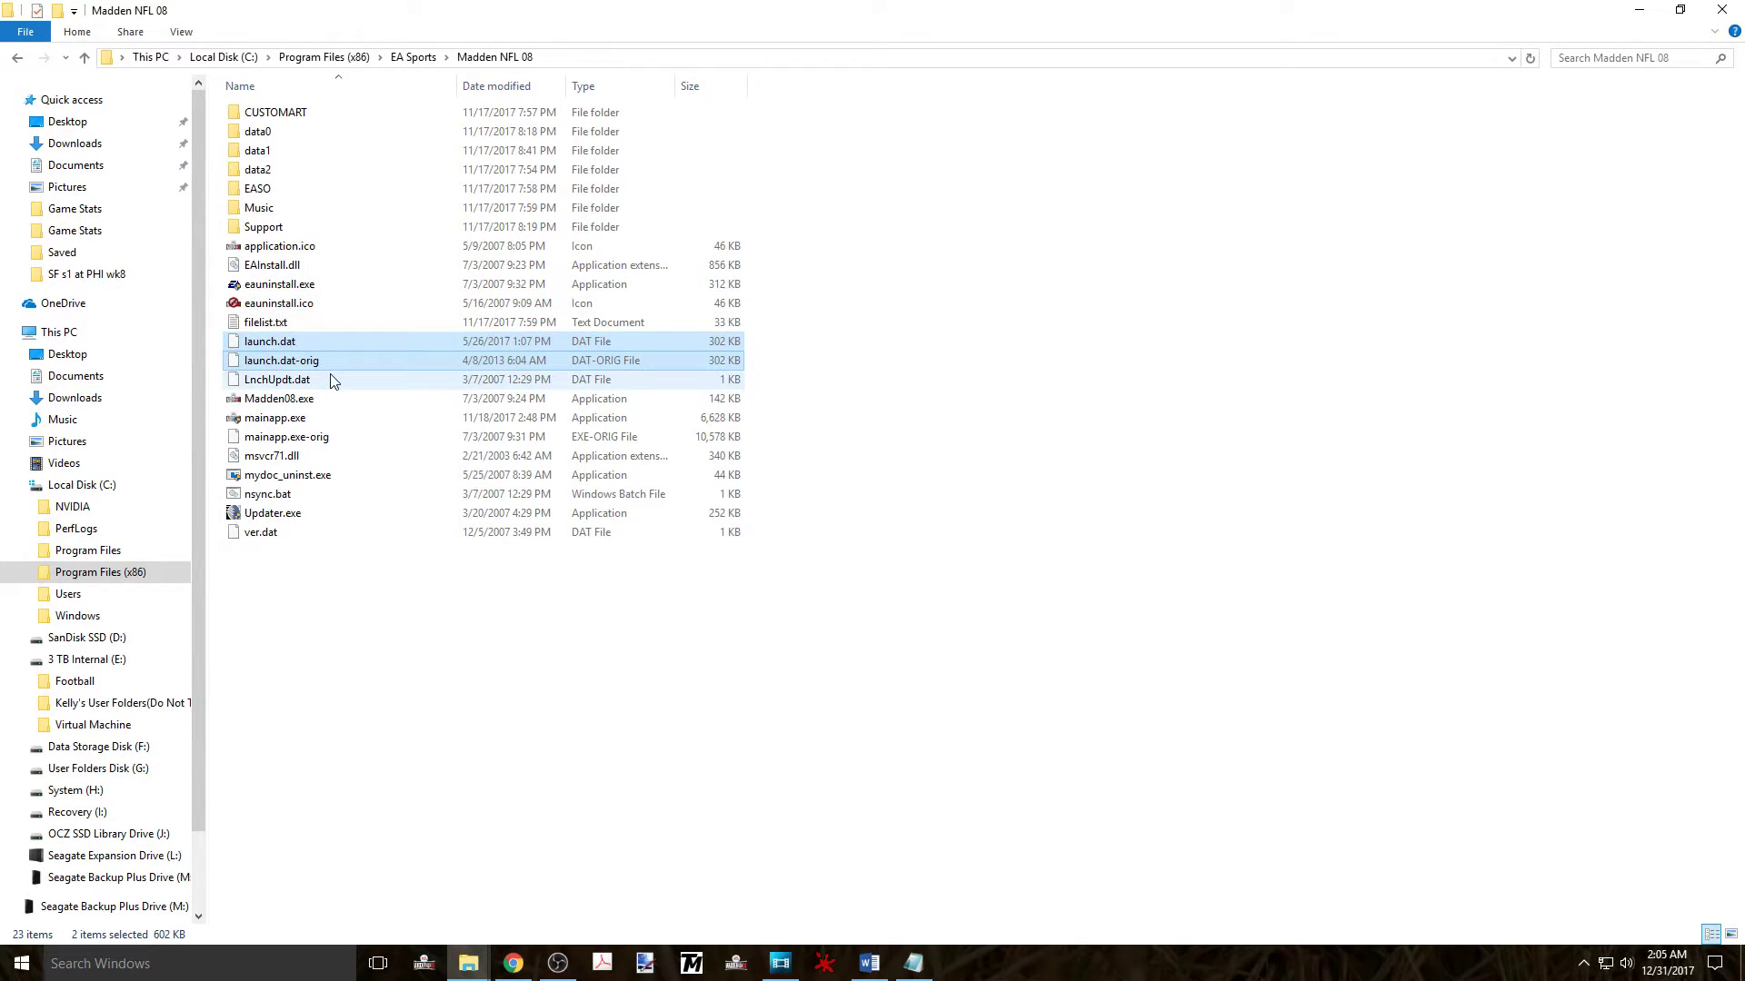
Step: Copy both UIS_LIB_STADIUMS files from the mod's data1 folder
key("alt+Tab")
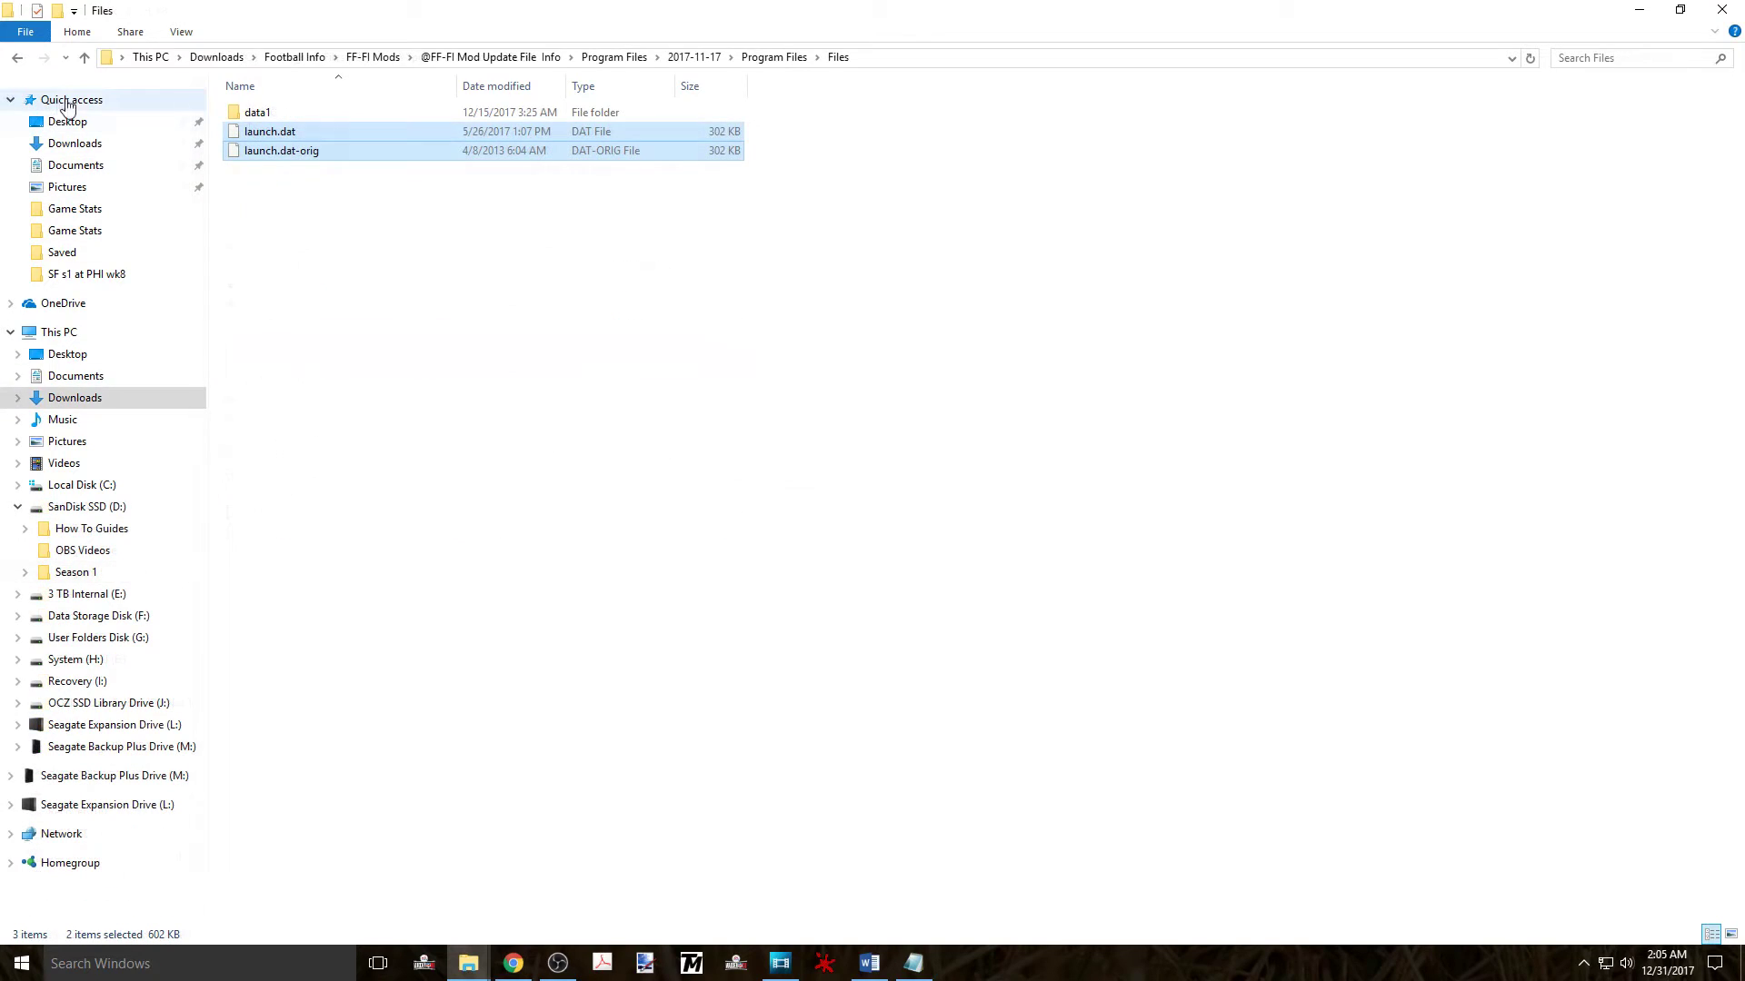
double_click(257, 113)
left_click_drag(332, 173, 305, 112)
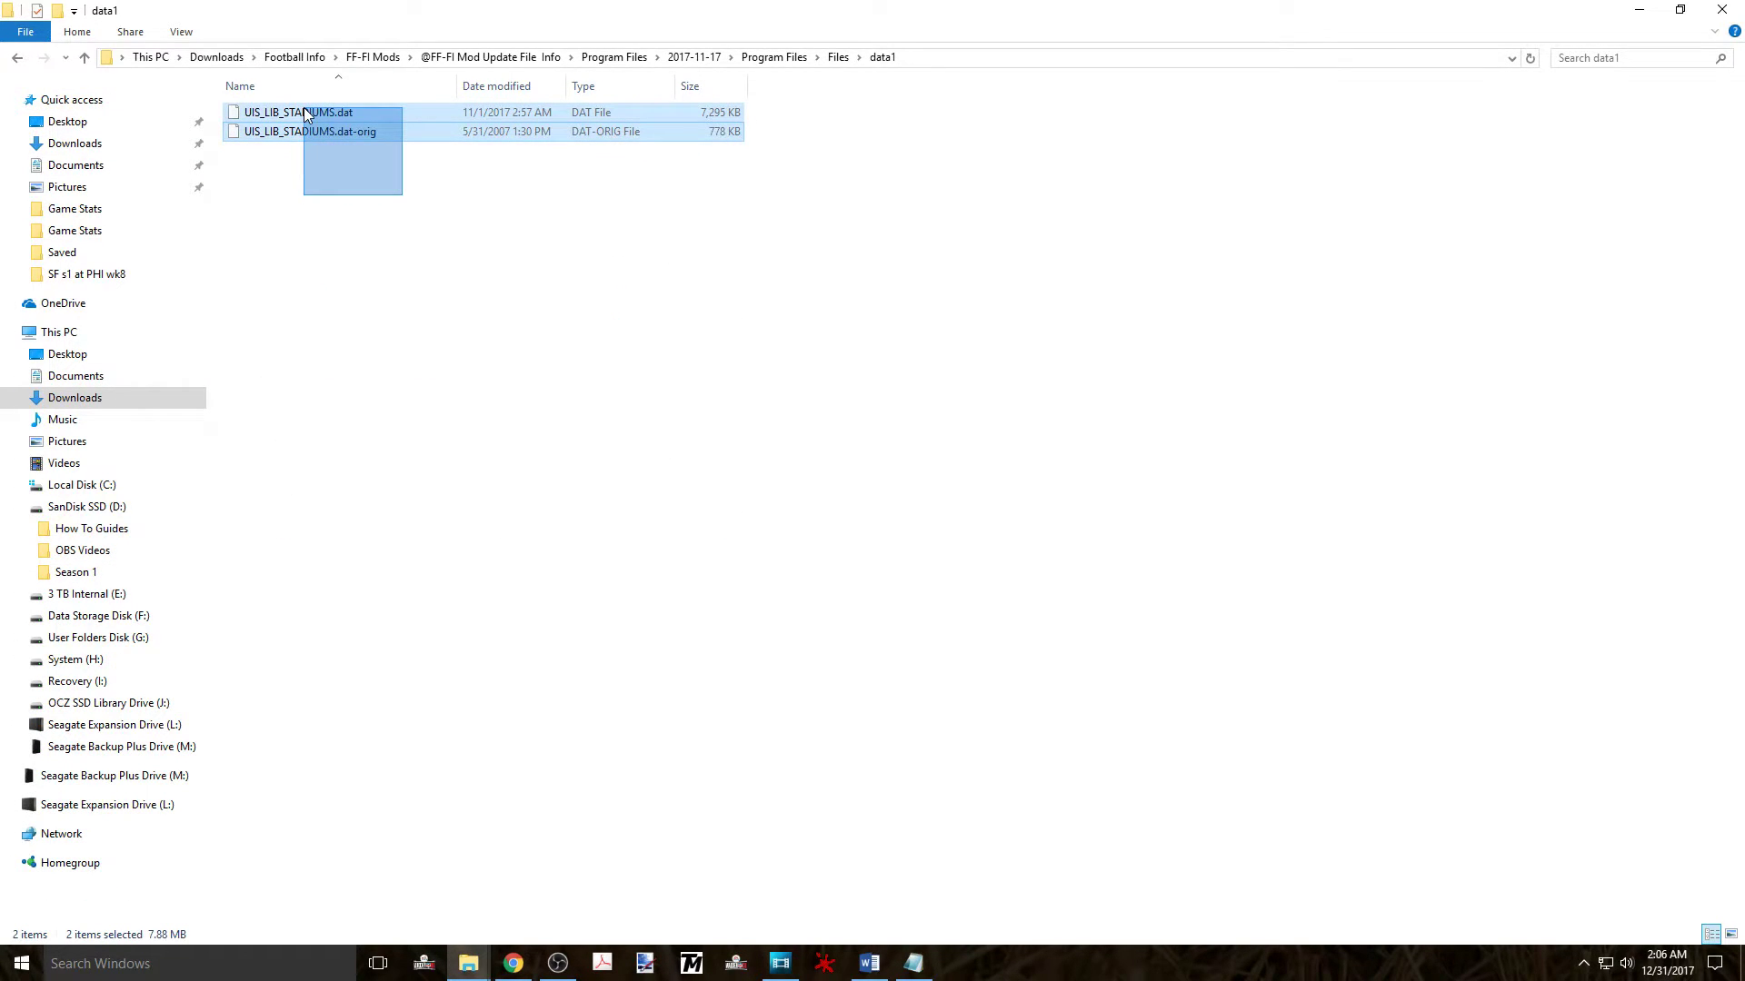
right_click(322, 135)
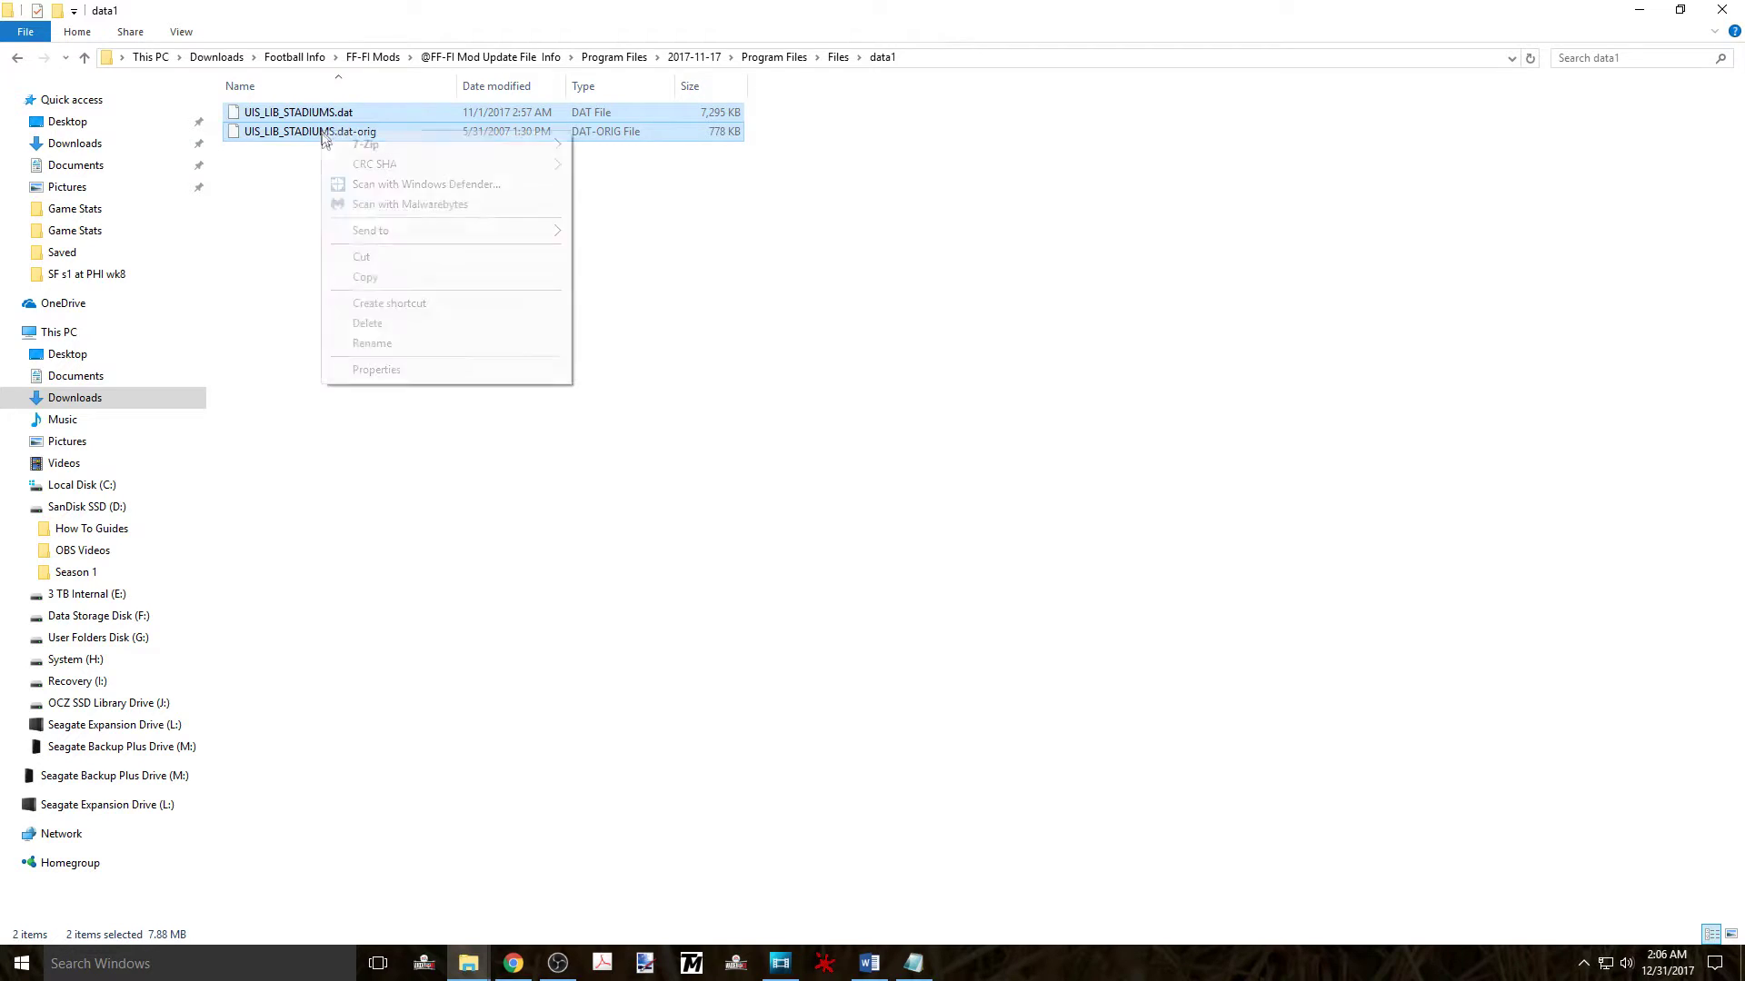
left_click(367, 278)
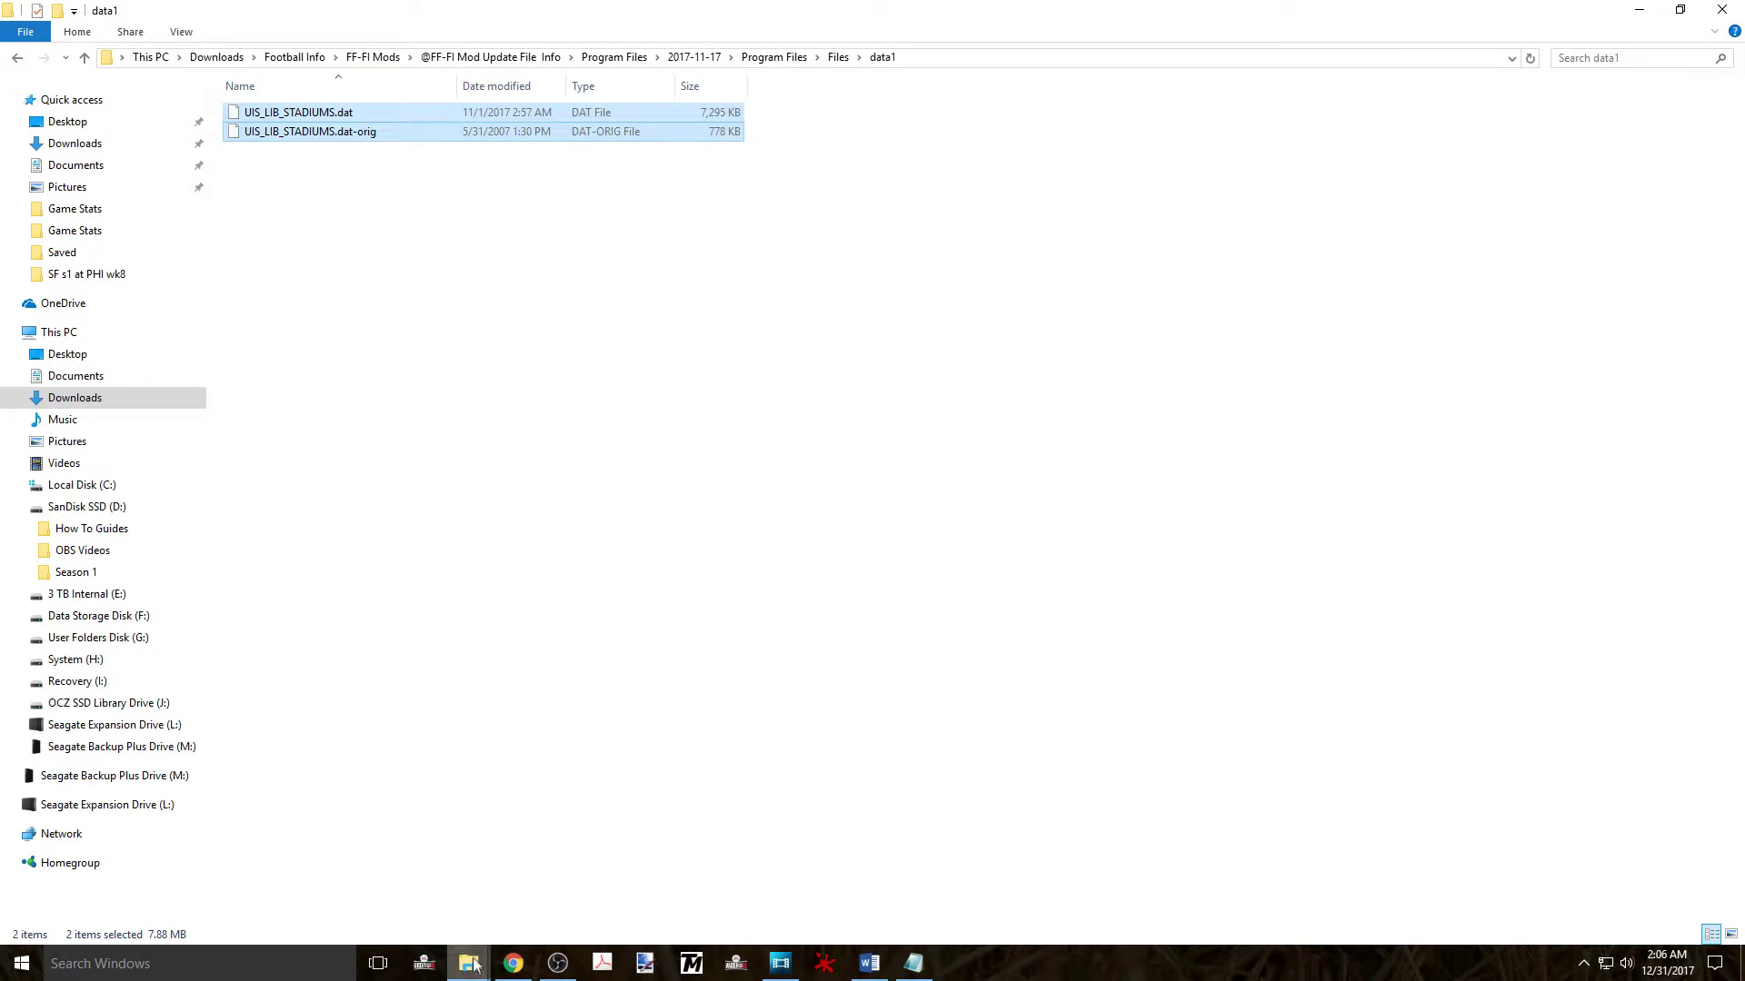
Step: Paste the stadium files into Madden NFL 08's data1 folder, replacing the originals with admin permission
mouse_move(474, 965)
mouse_move(611, 900)
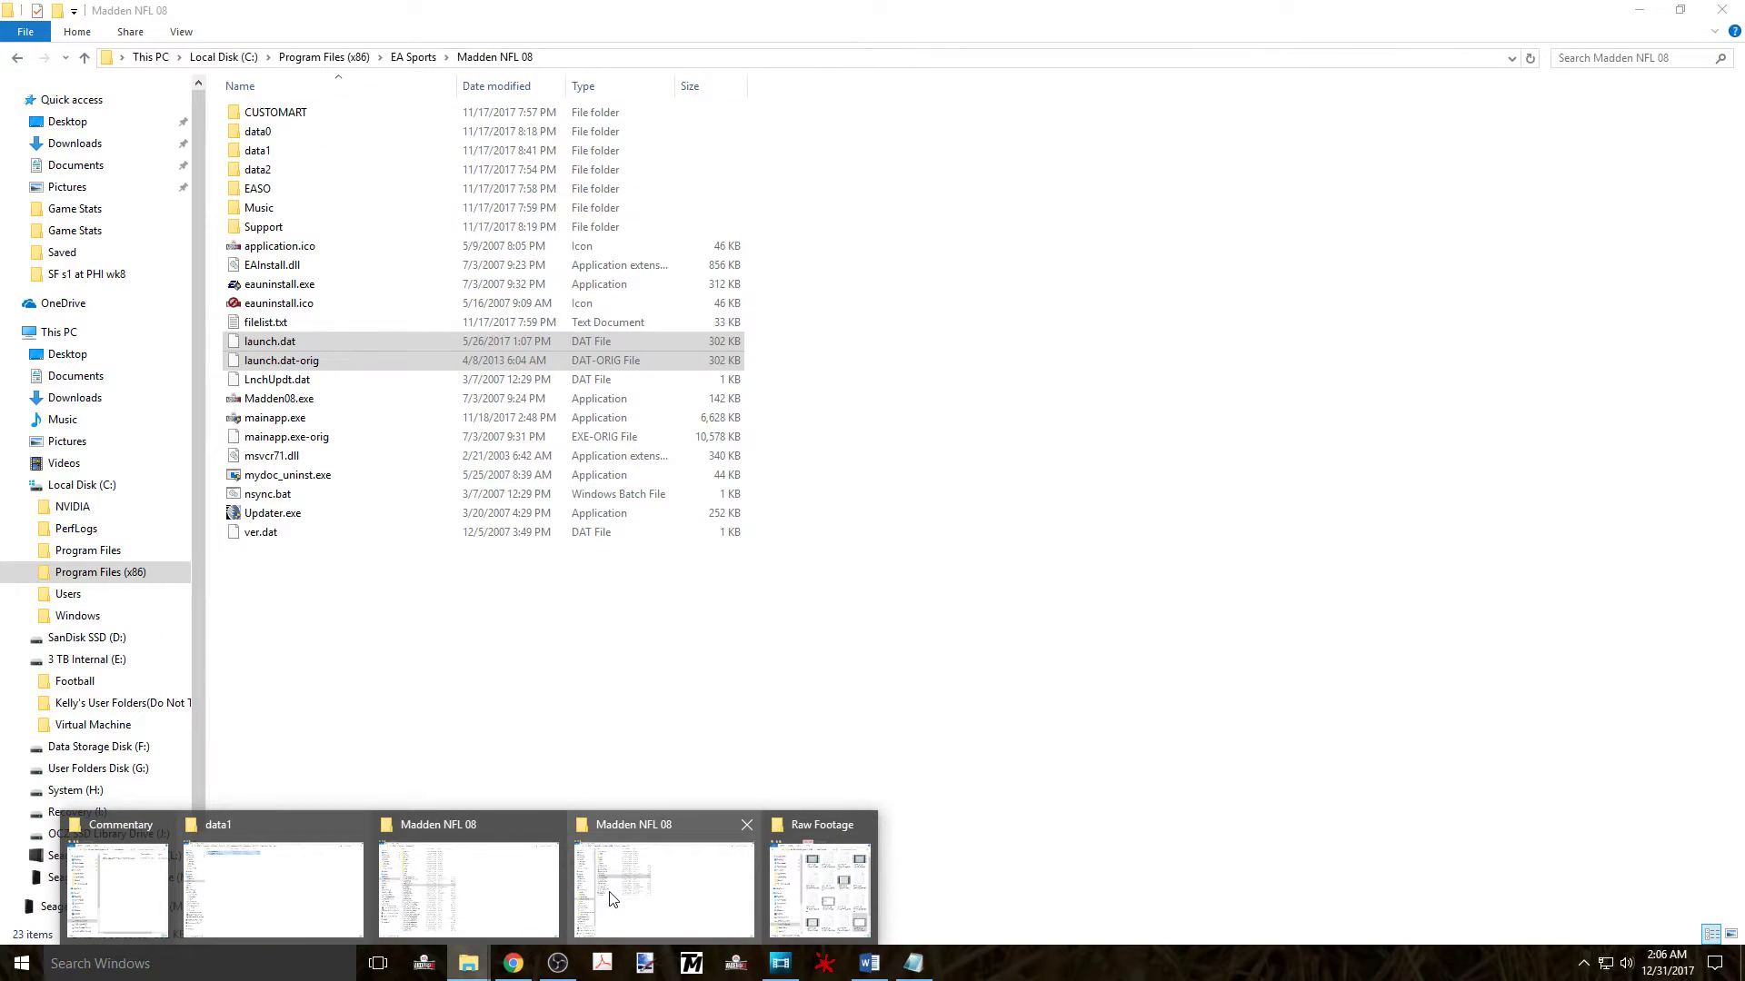
left_click(611, 900)
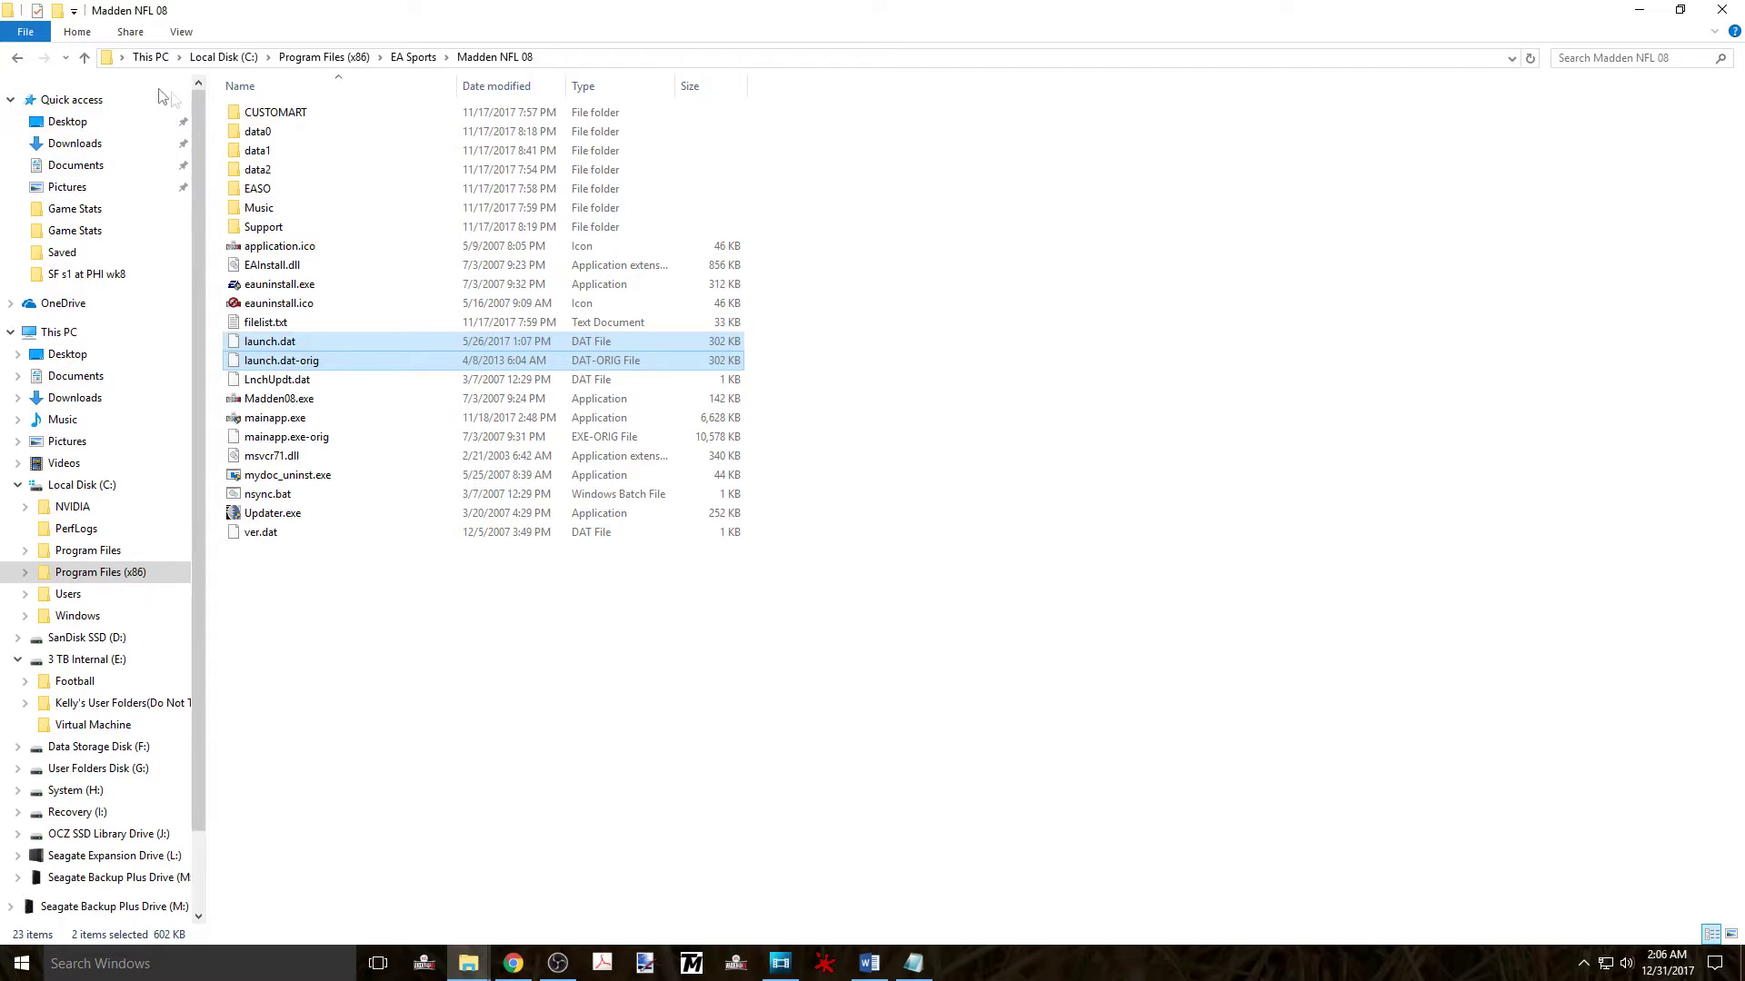
double_click(255, 152)
right_click(406, 476)
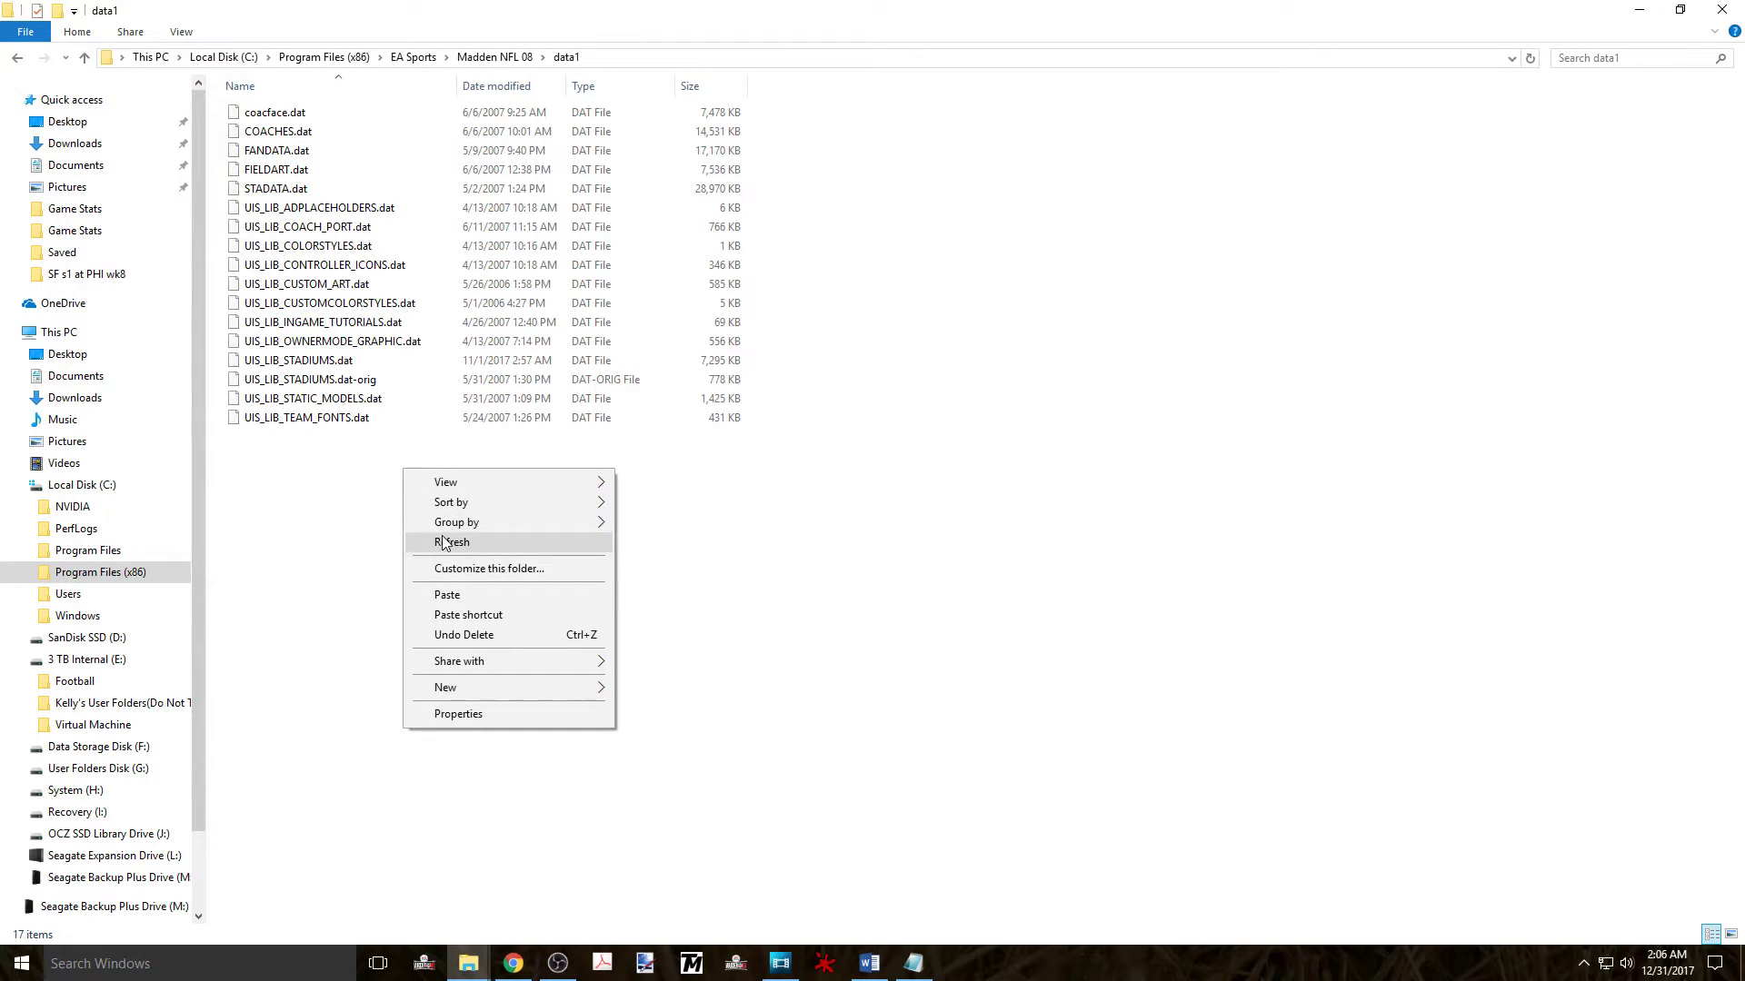
left_click(472, 596)
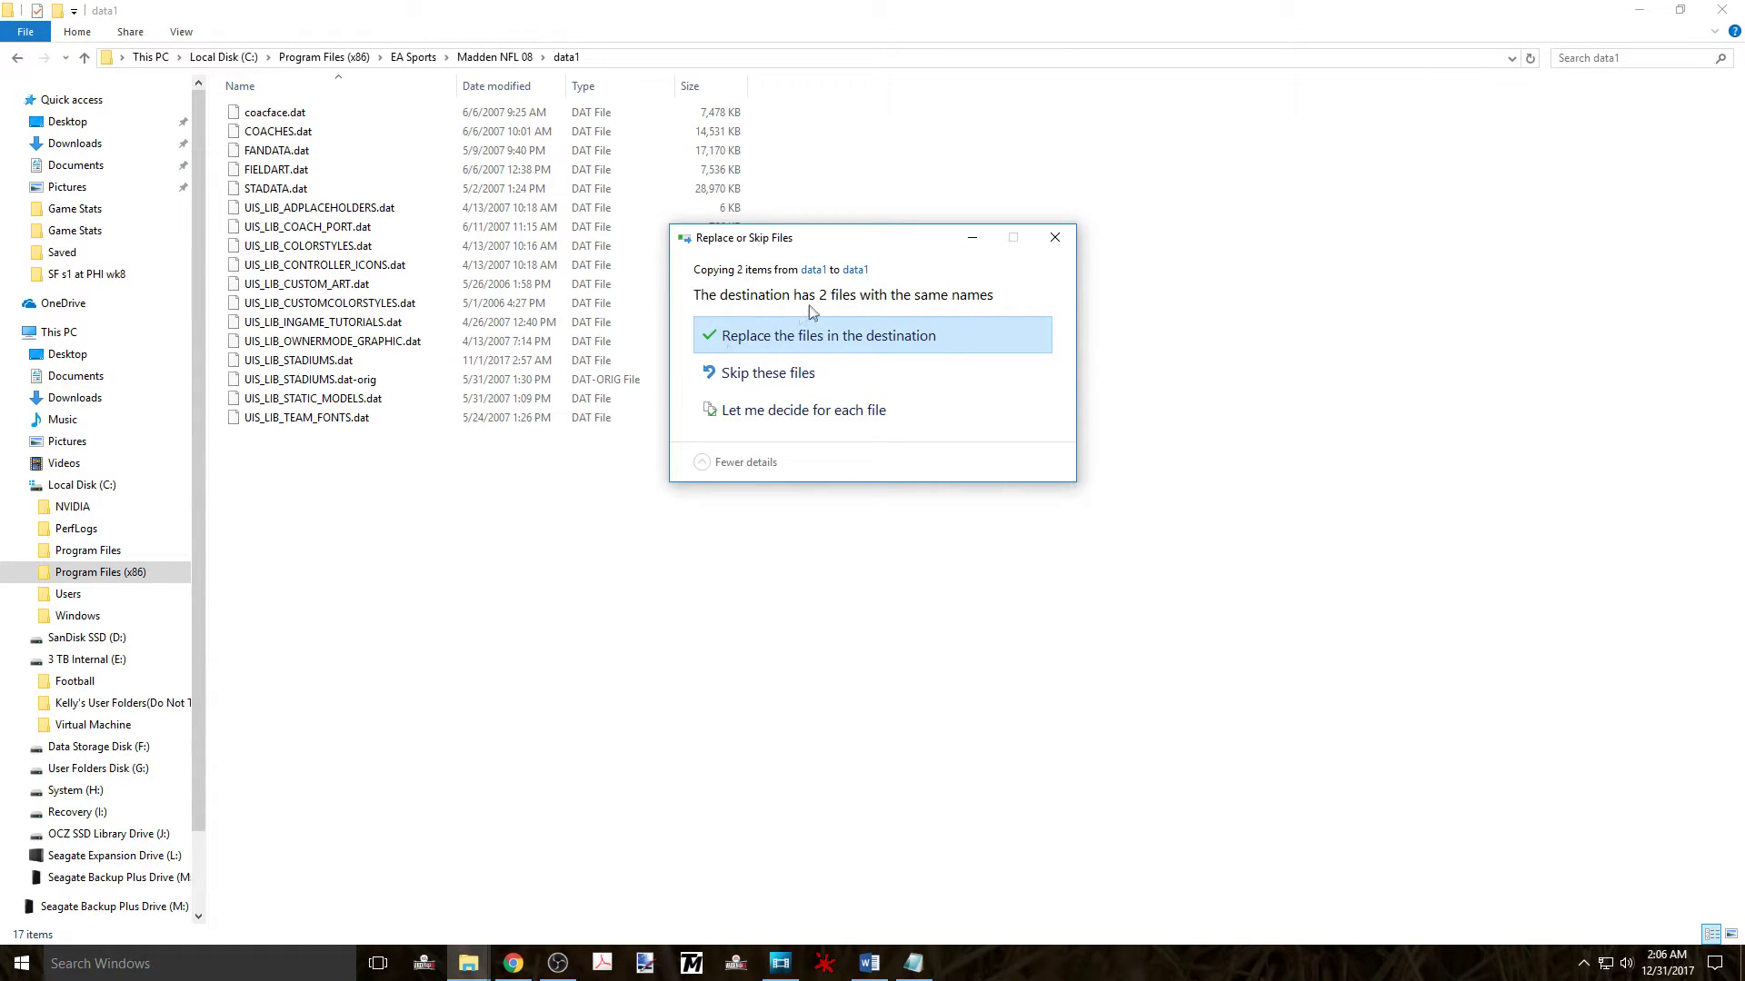
left_click(808, 338)
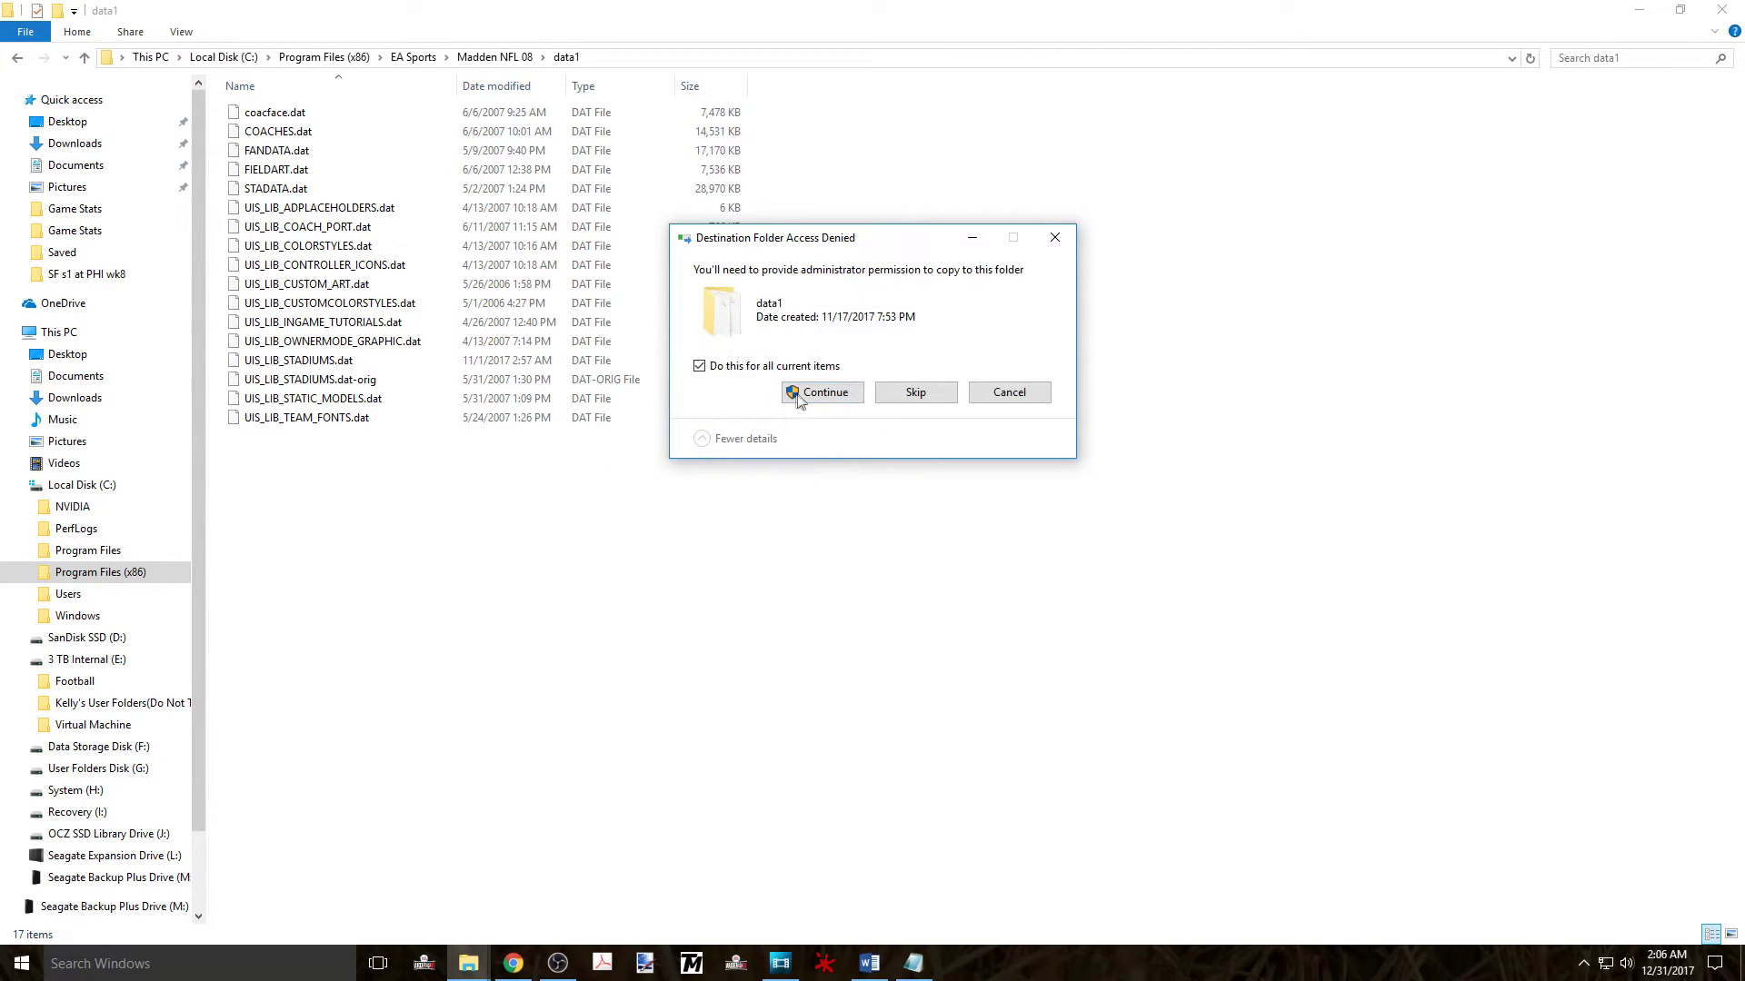
left_click(822, 393)
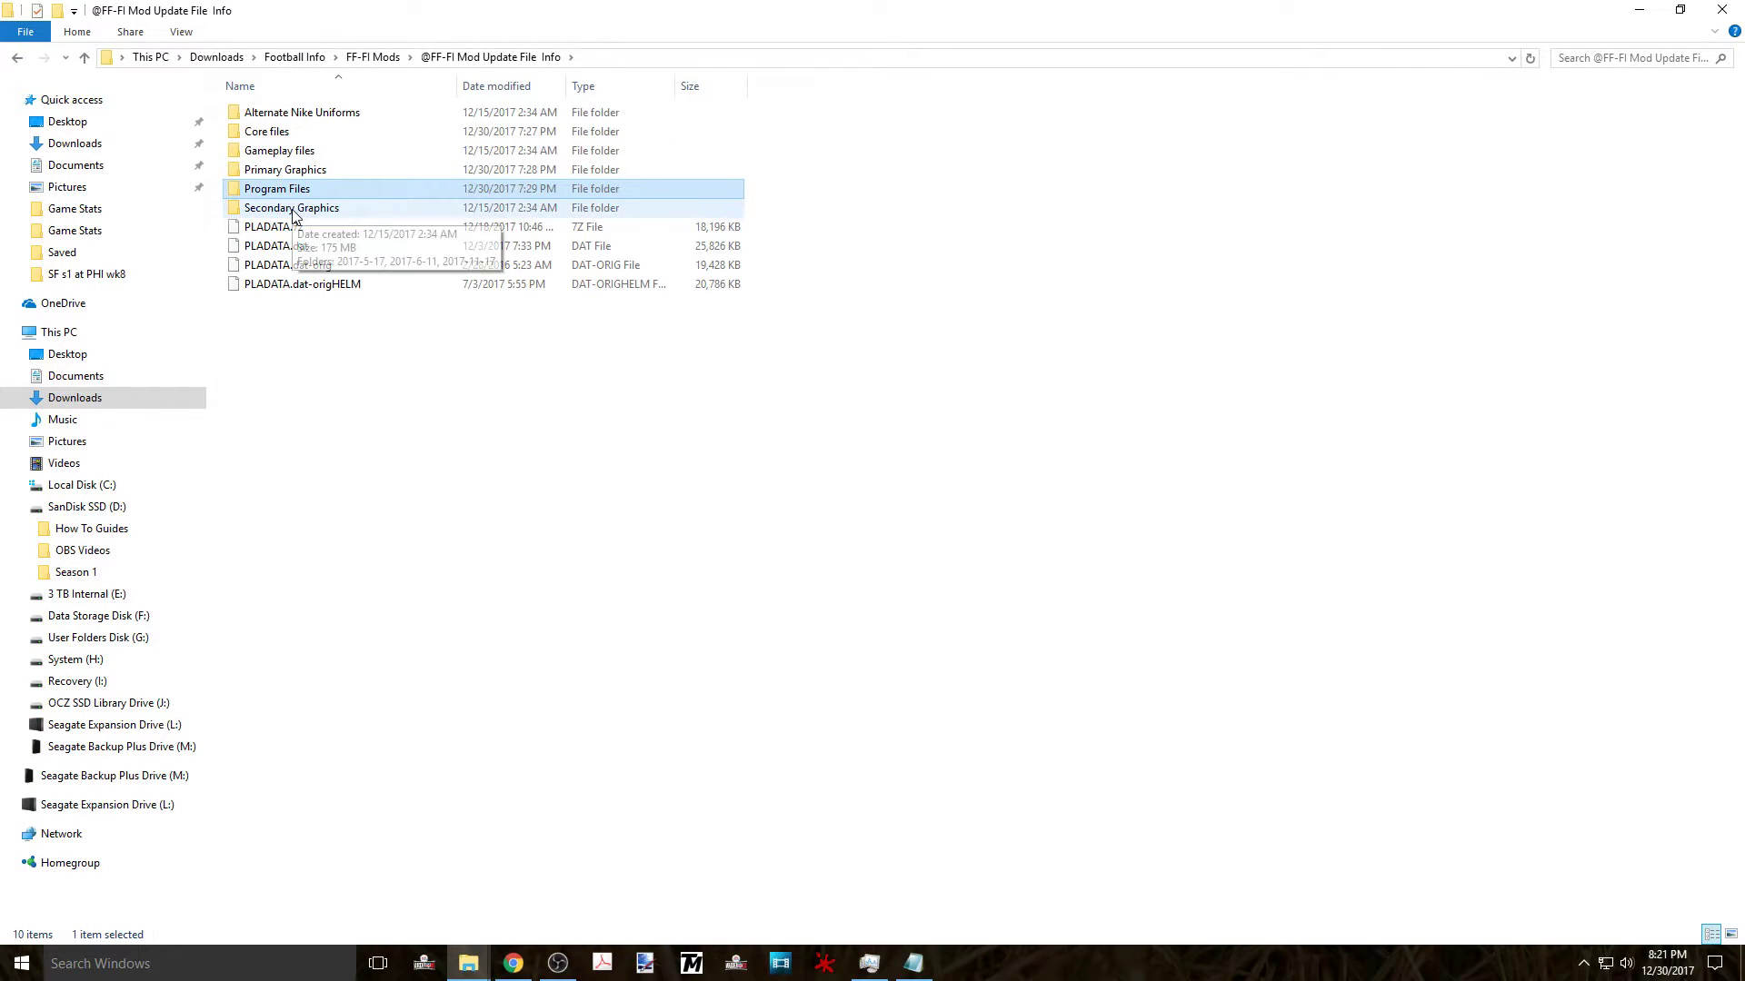
double_click(292, 209)
Step: Read INSTALLATION INSTRUCTIONS.txt in the Secondary Graphics 2017-11-17 folder, then close it
double_click(293, 151)
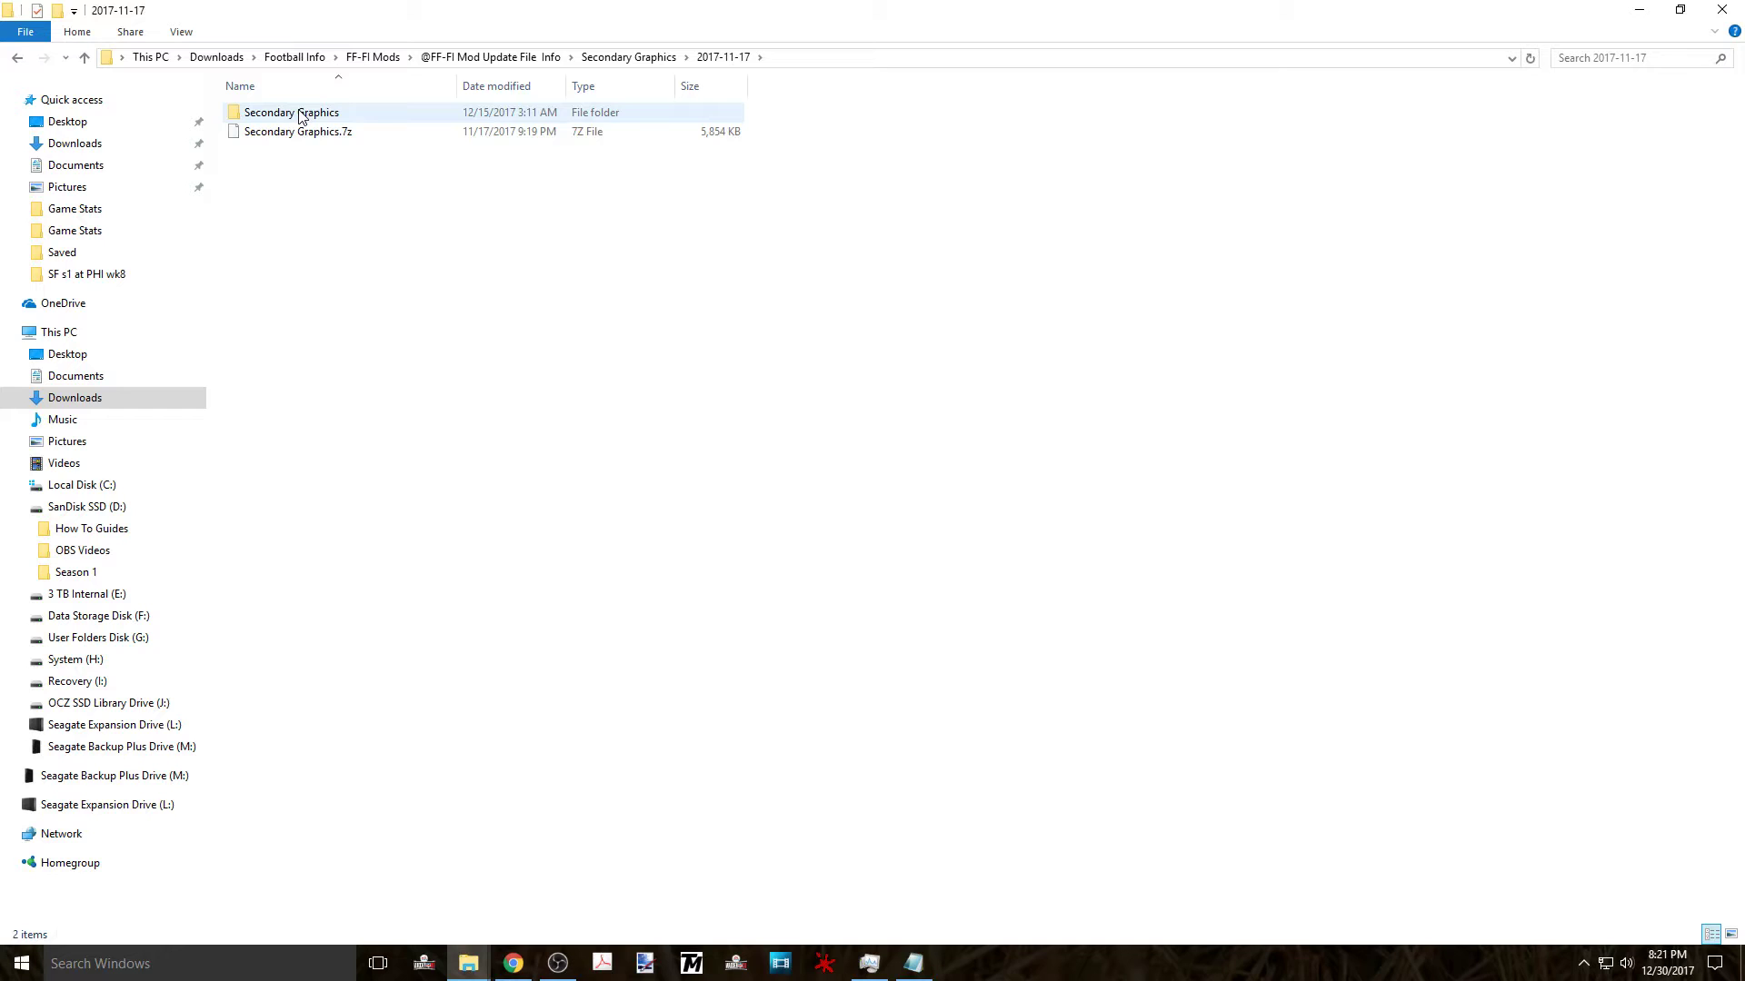
double_click(304, 133)
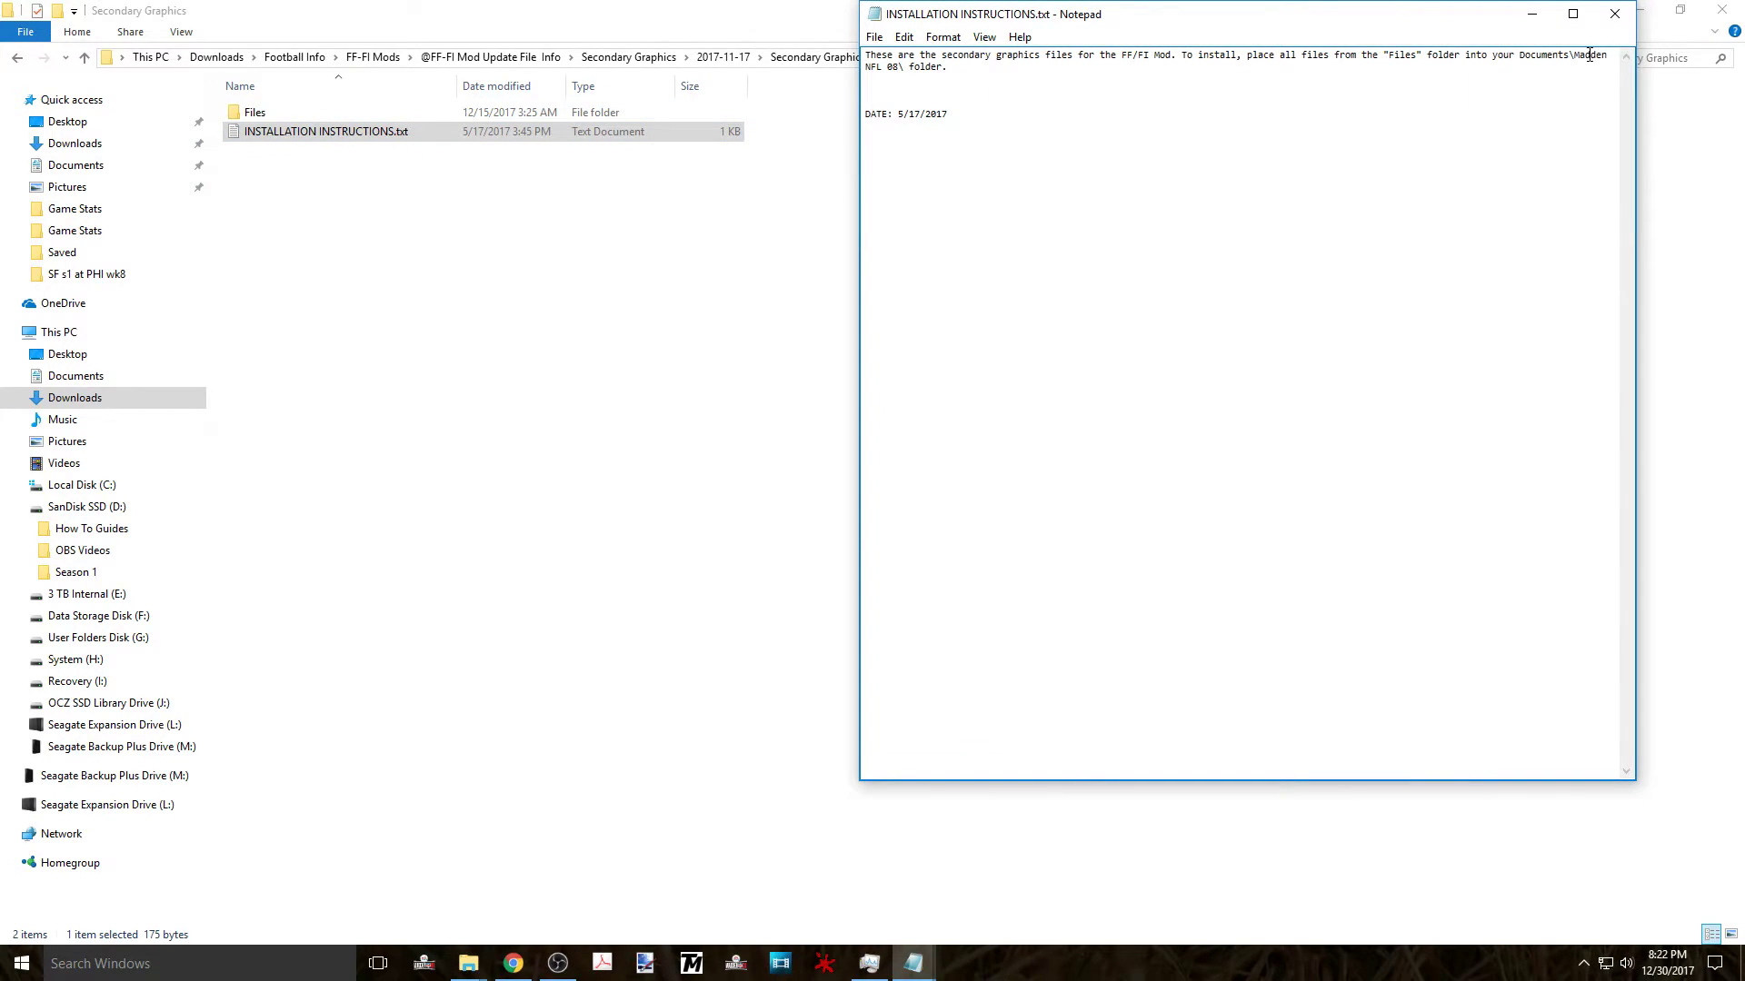
left_click(1614, 15)
Step: Copy all six UIS_LIB files from the Files folder and bring up the Madden NFL 08 folder's context menu
double_click(272, 113)
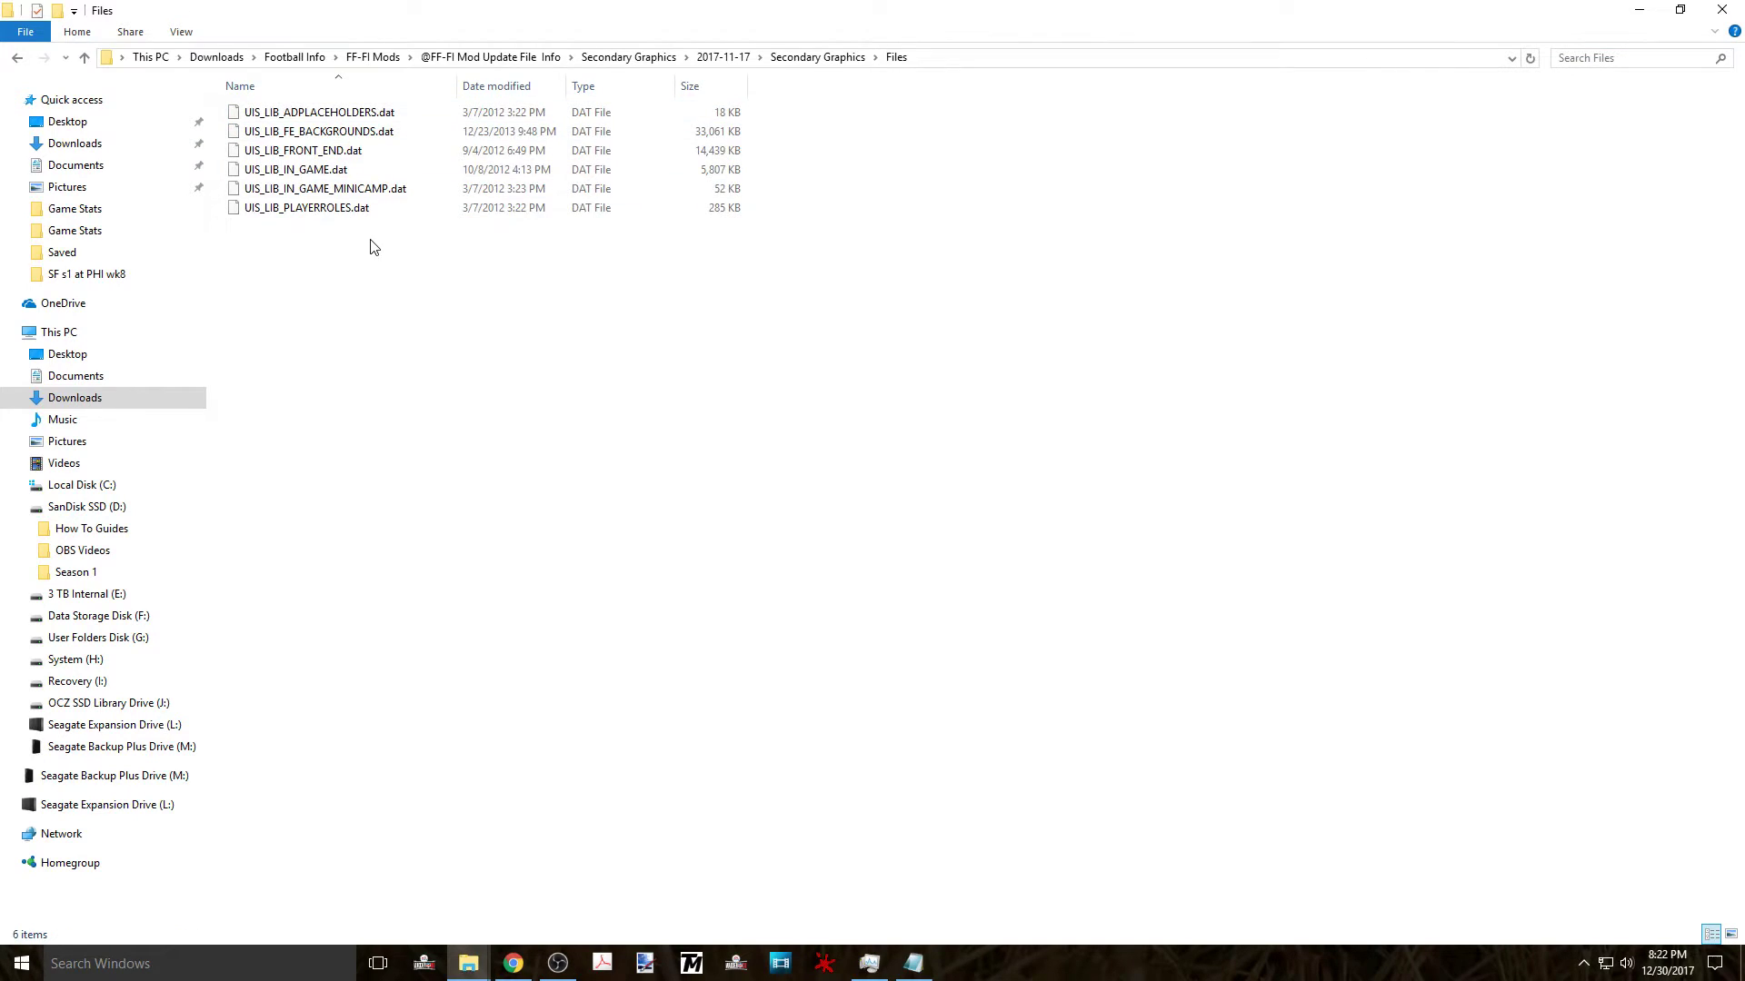
left_click_drag(370, 240, 306, 108)
right_click(308, 133)
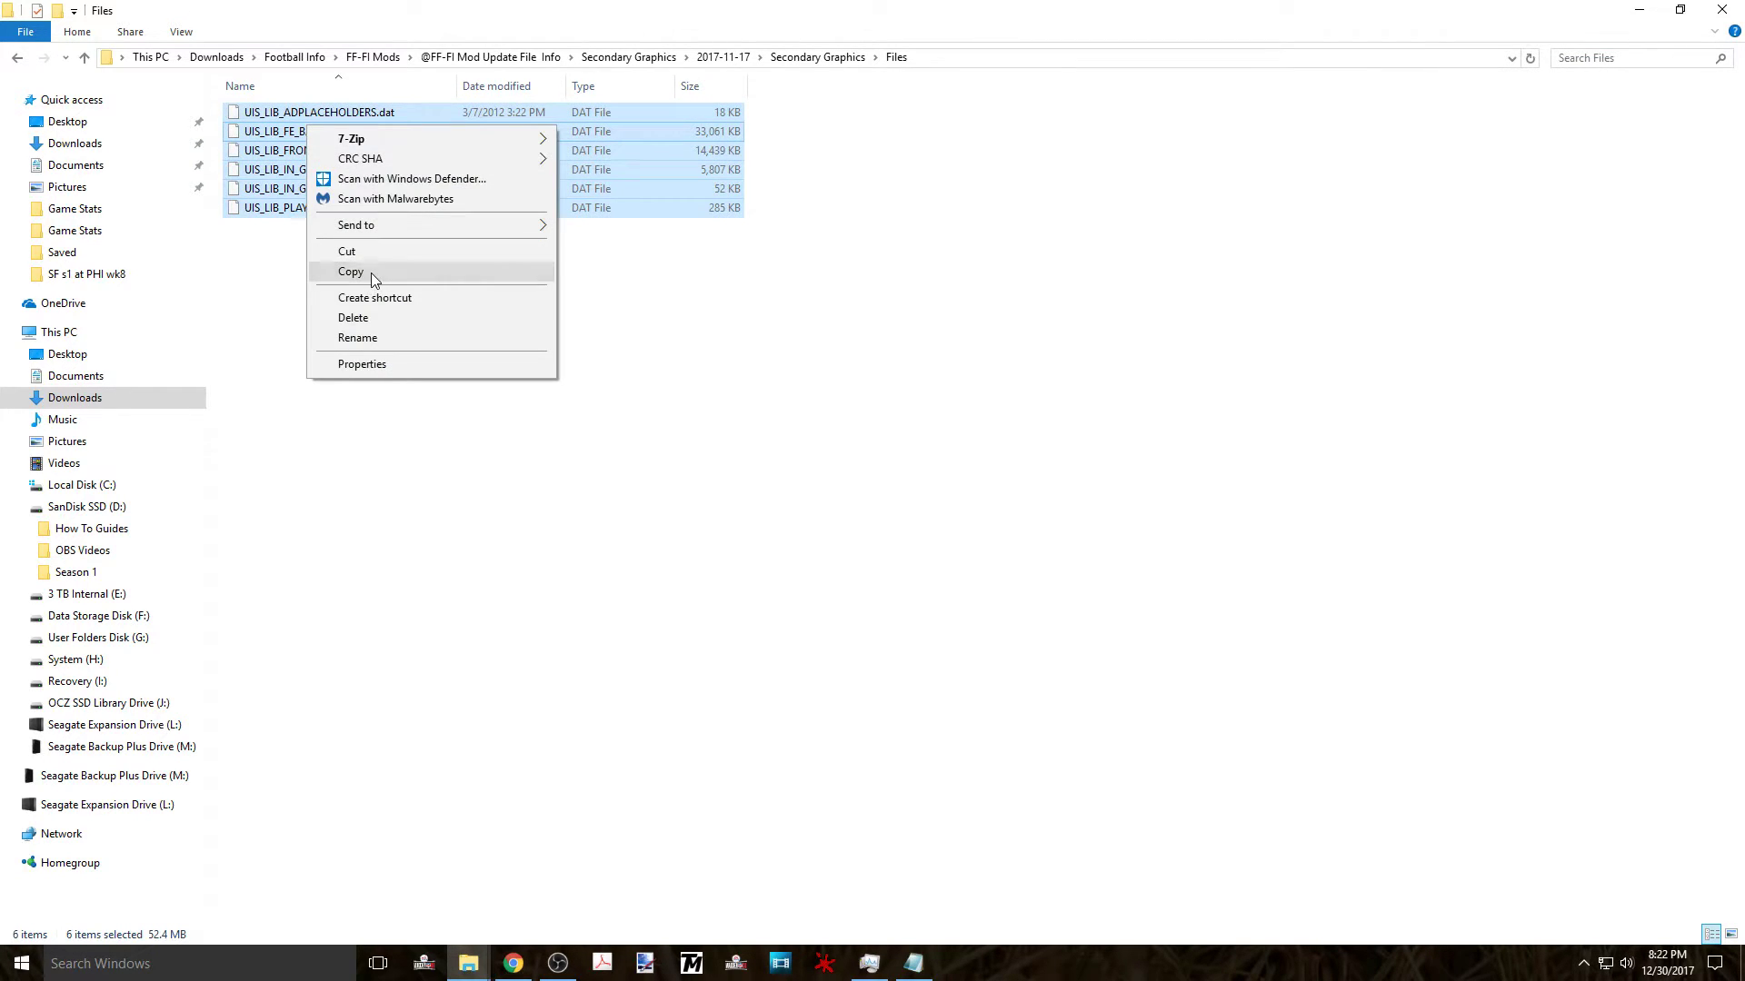
left_click(370, 272)
mouse_move(470, 967)
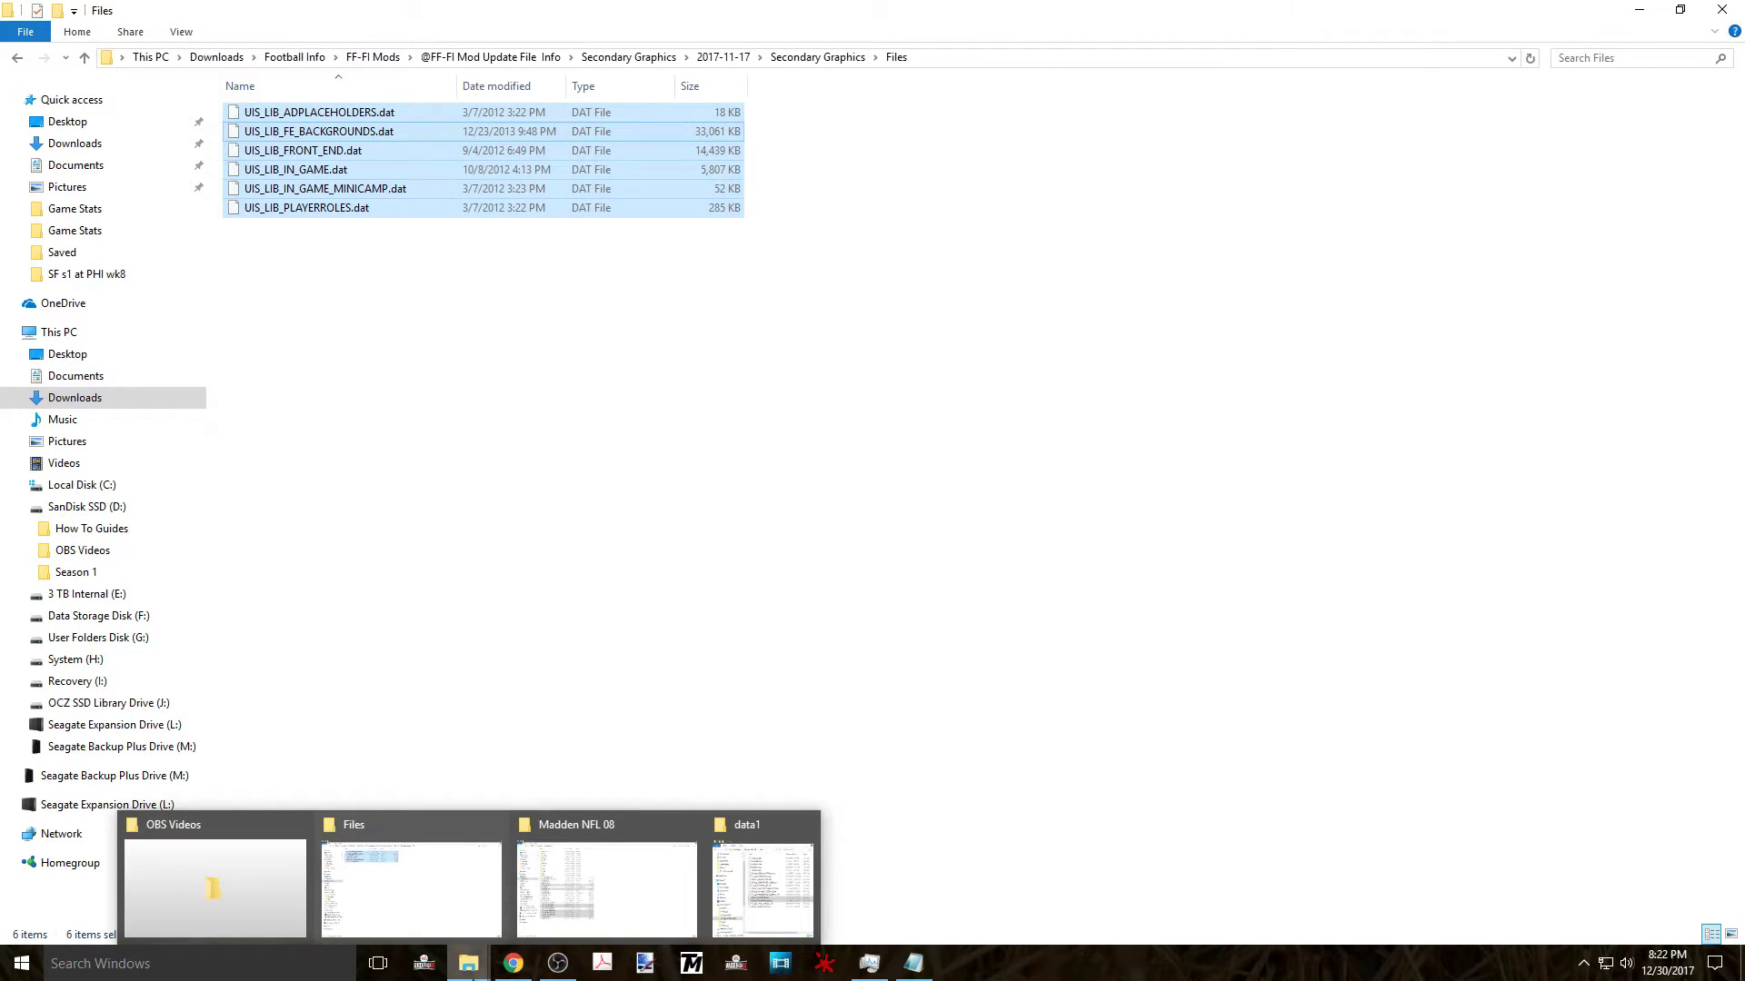
left_click(627, 922)
right_click(456, 817)
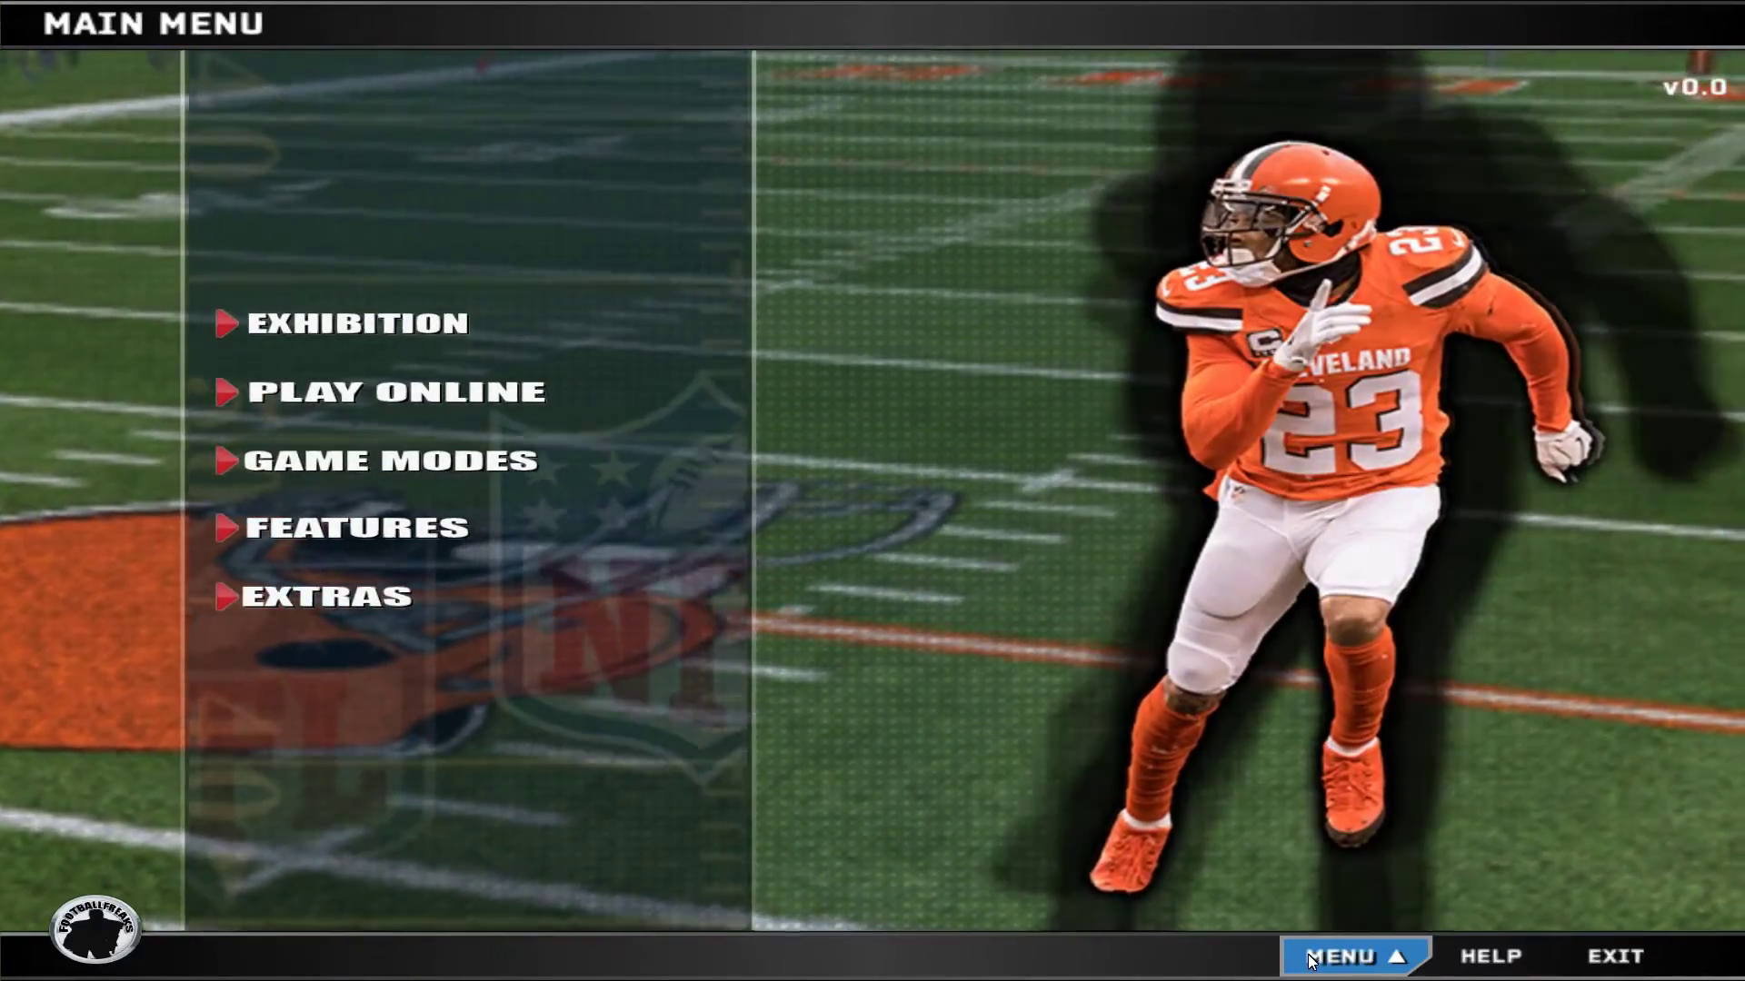
Step: Load the <default roster> via Menu > File, return to the main menu, and expand Game Modes
left_click(1310, 949)
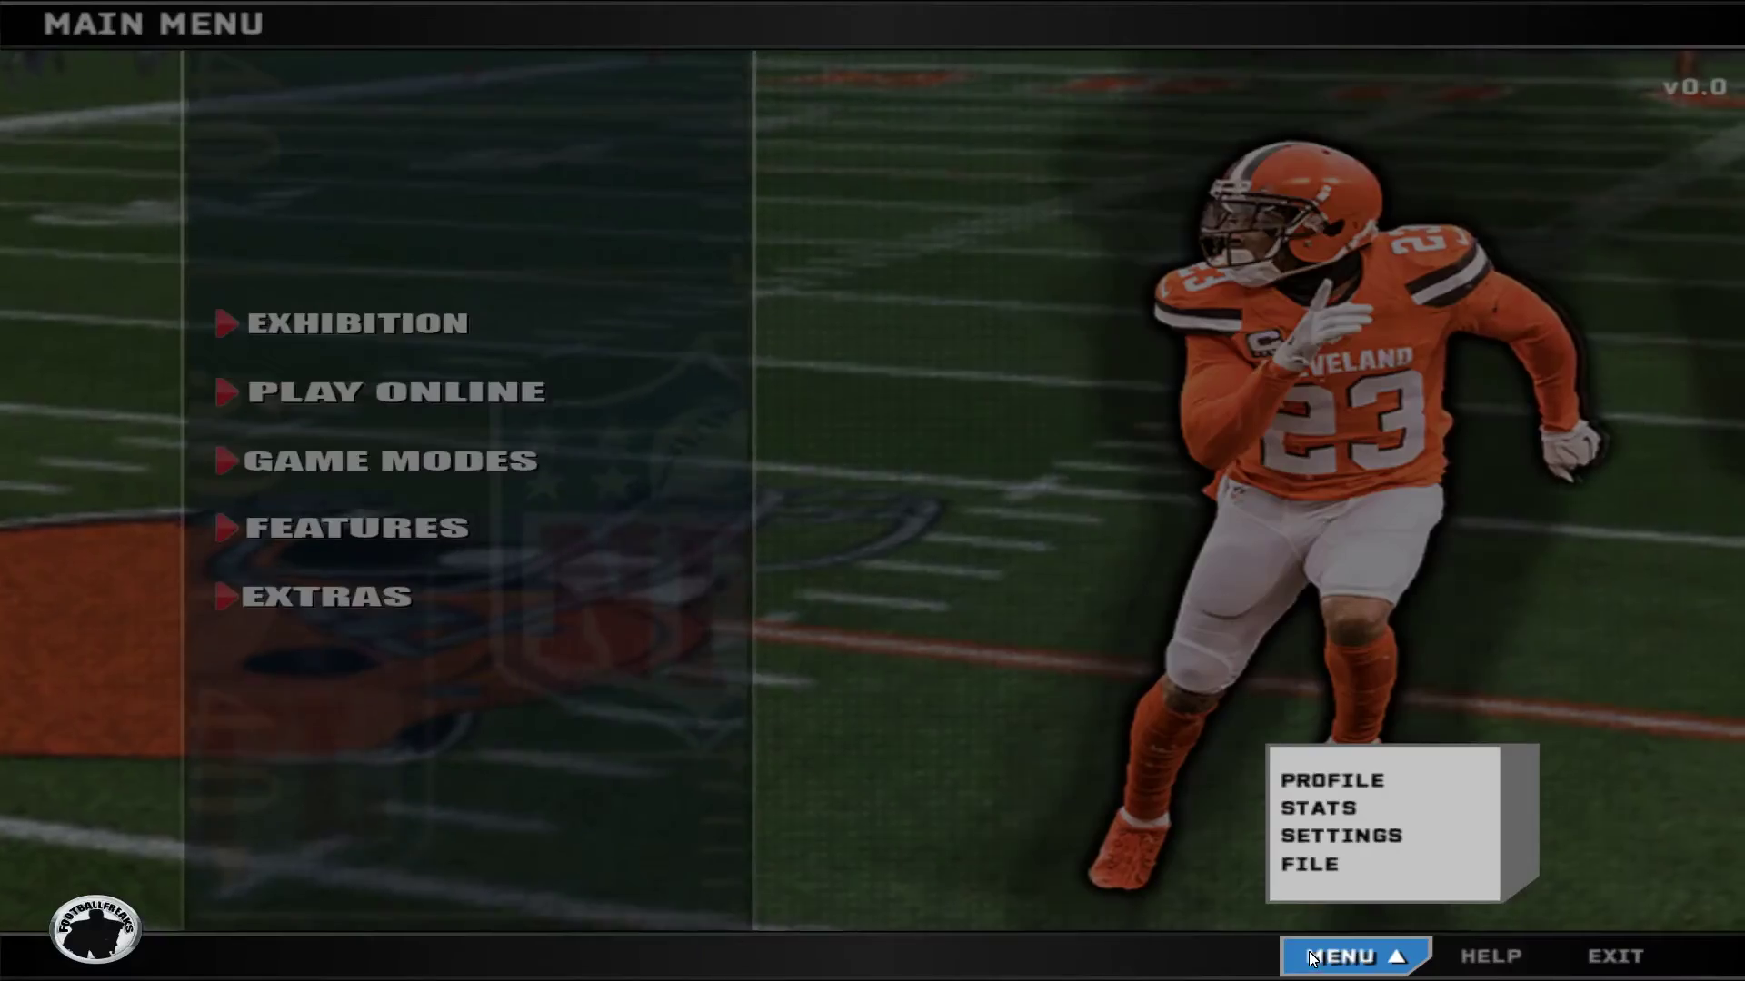
left_click(1309, 860)
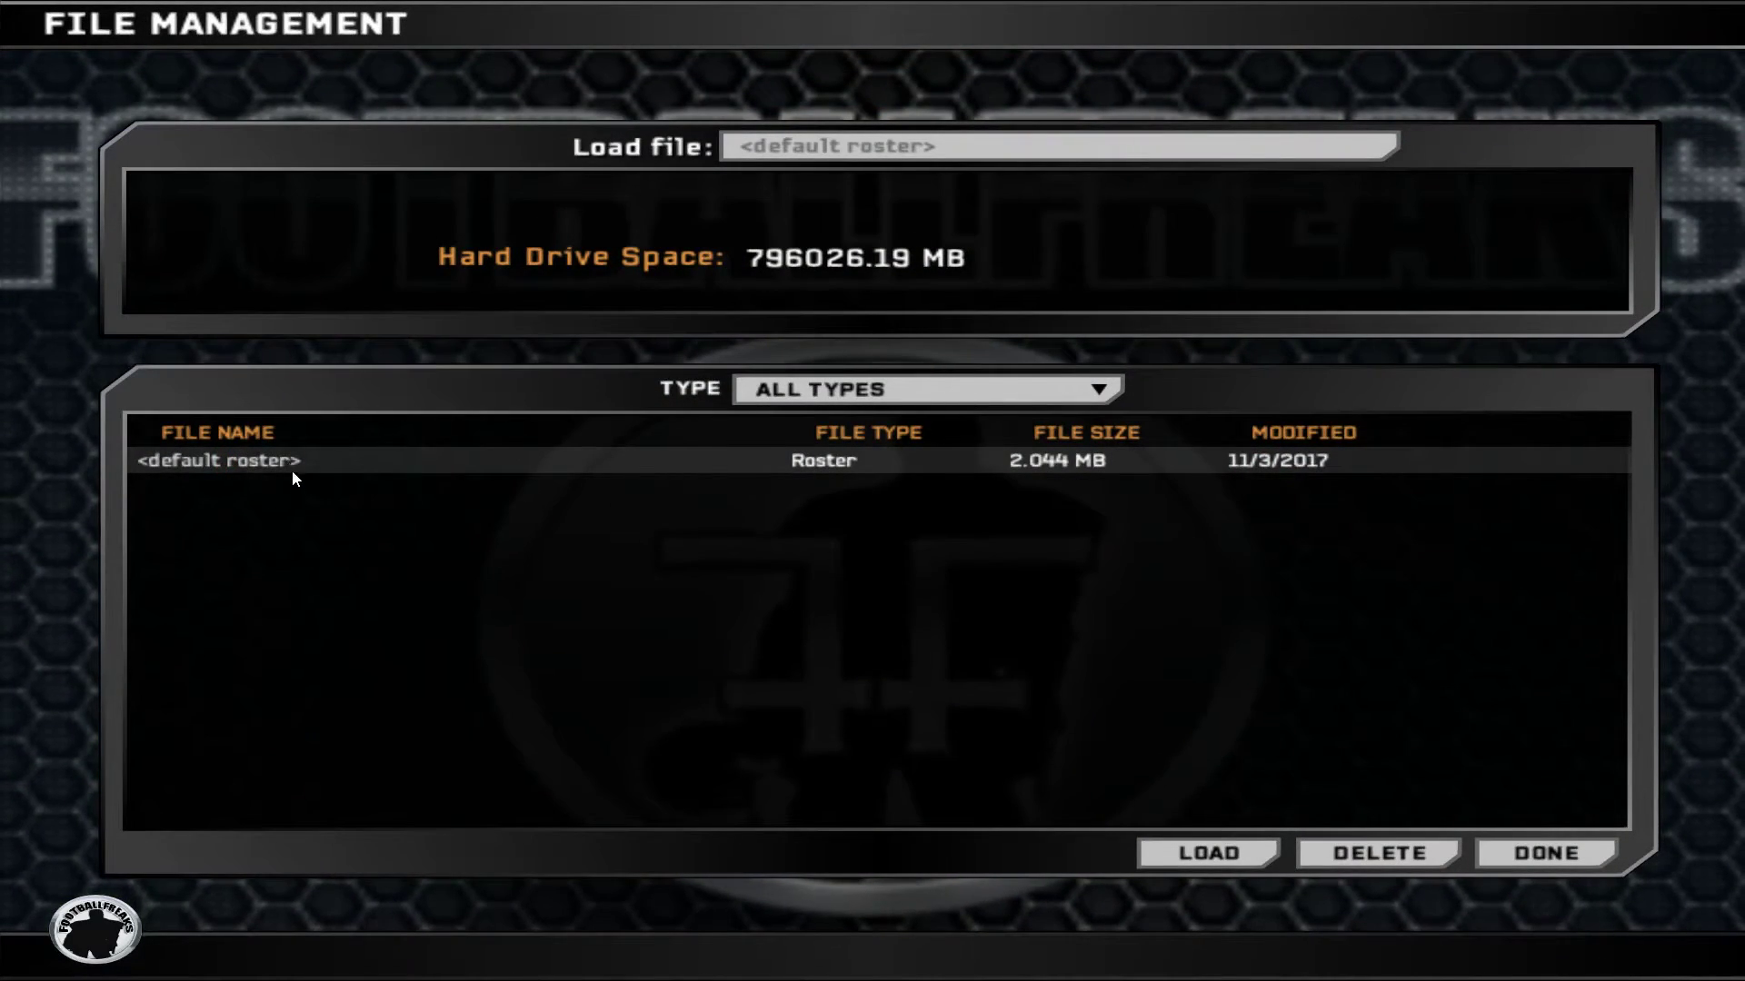
left_click(1196, 858)
left_click(909, 505)
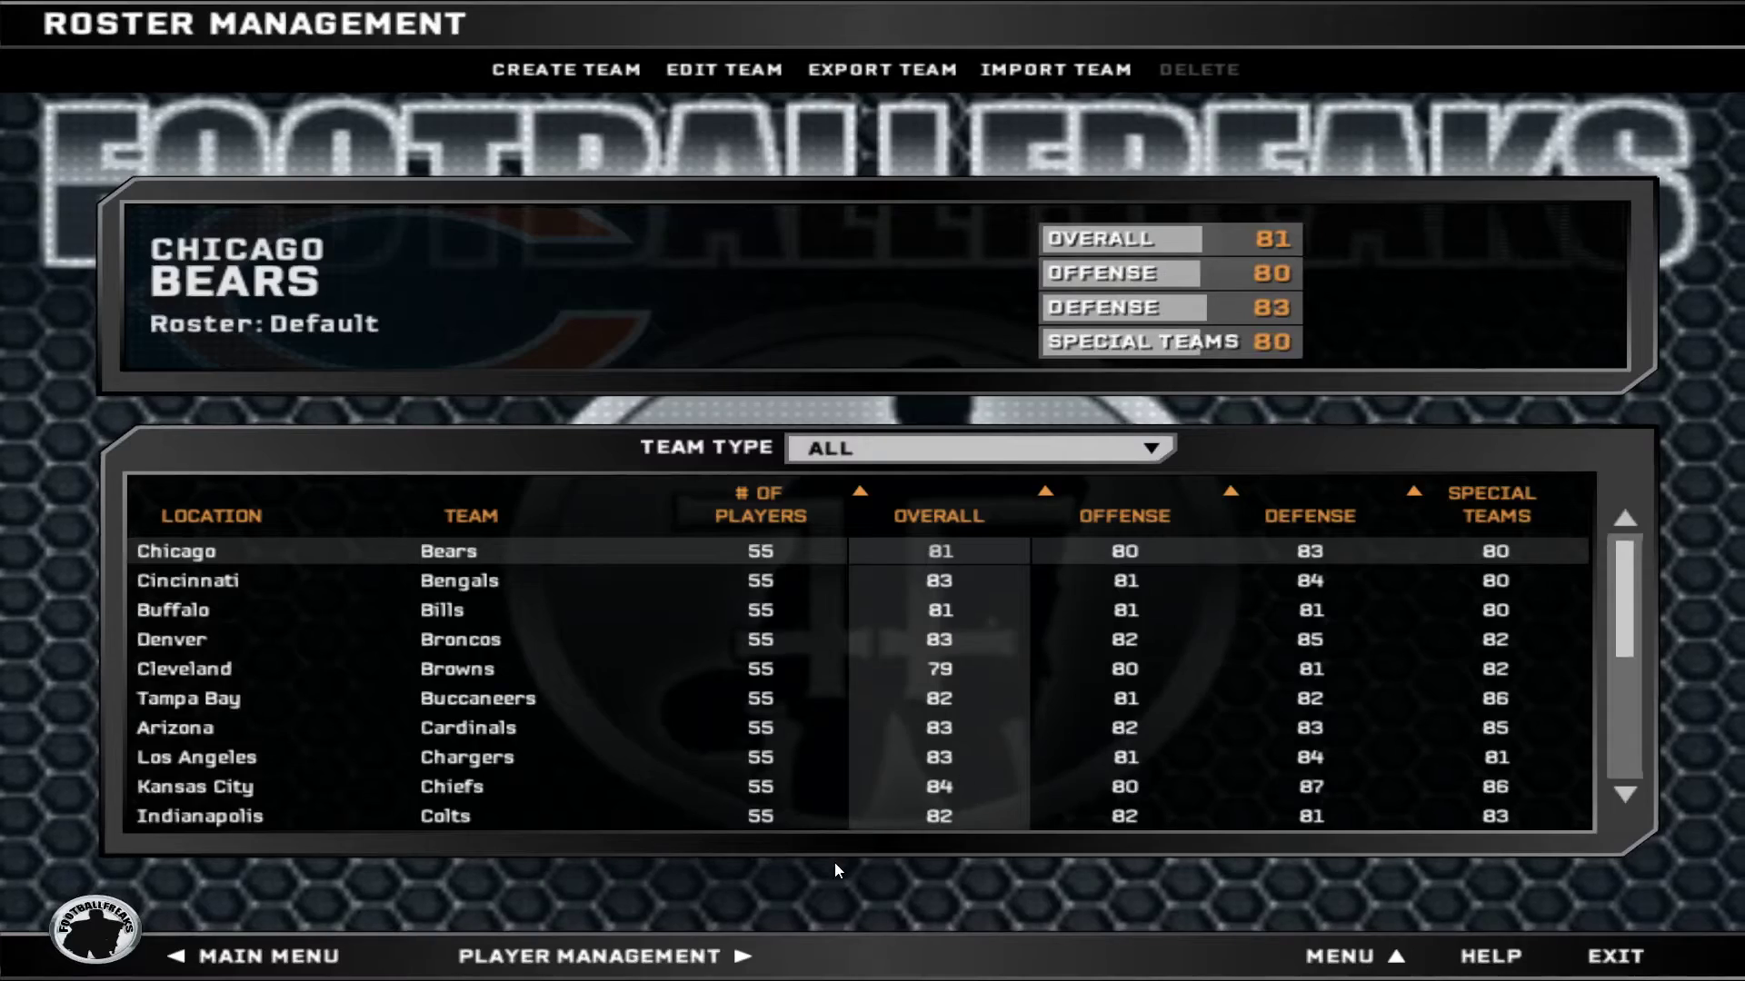
left_click(317, 957)
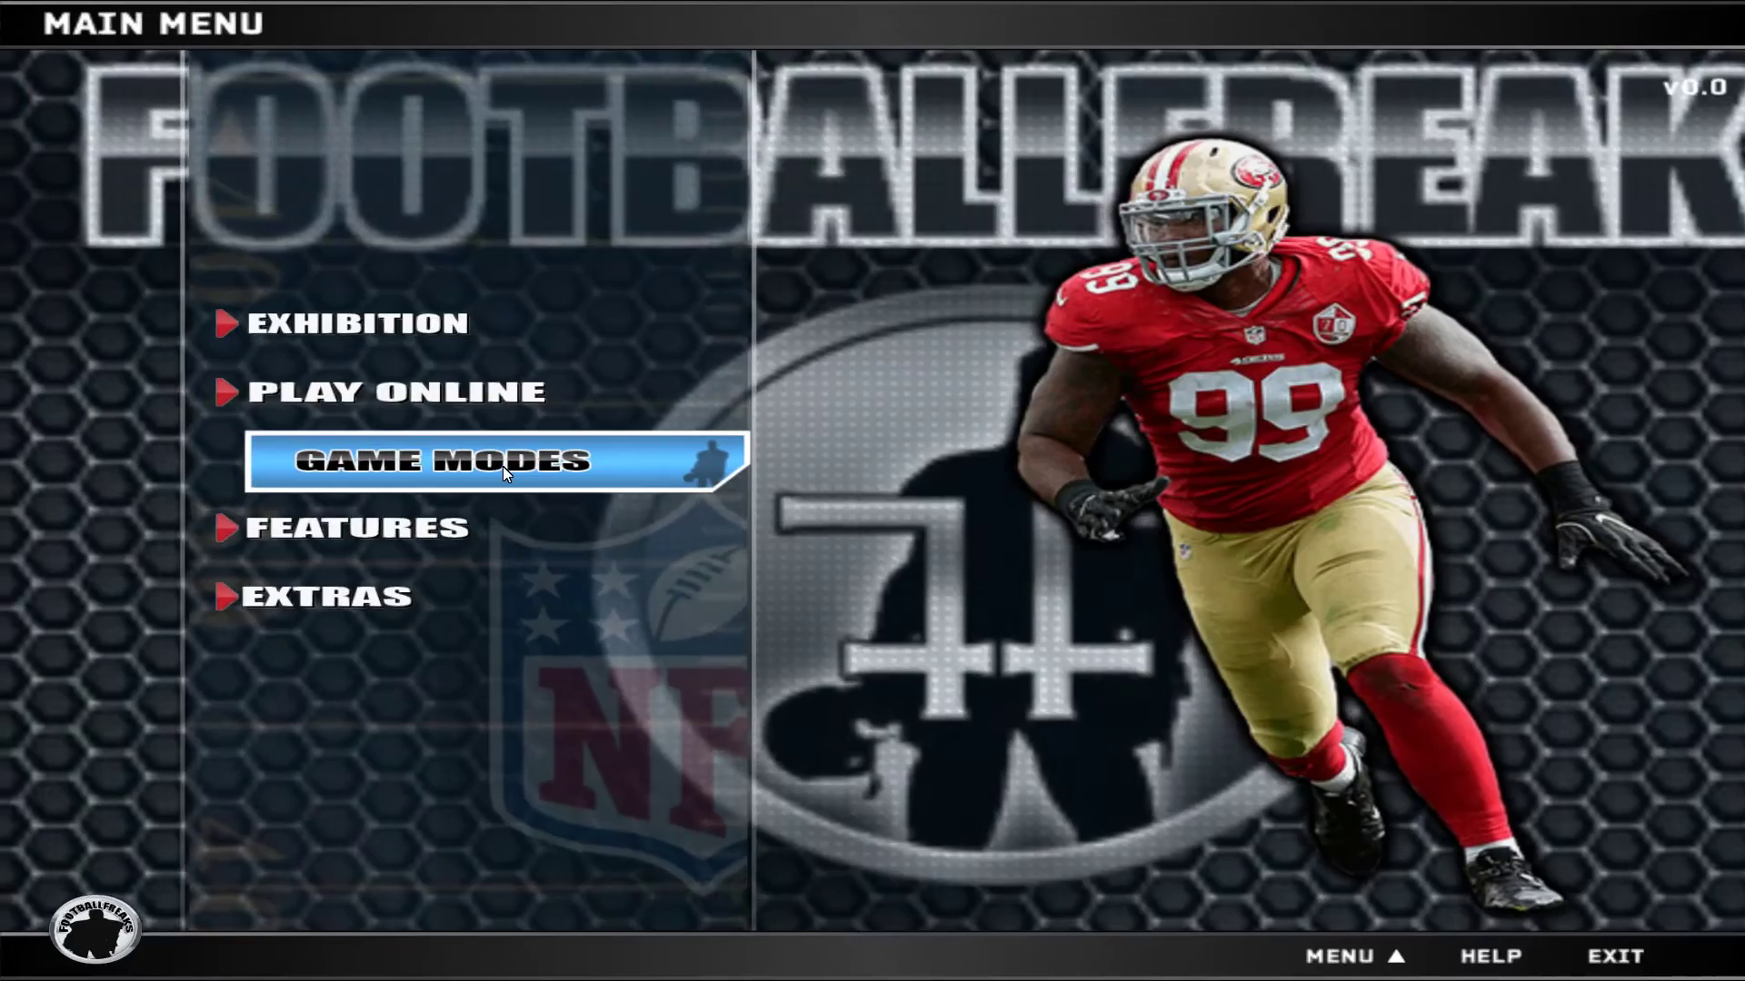
left_click(503, 466)
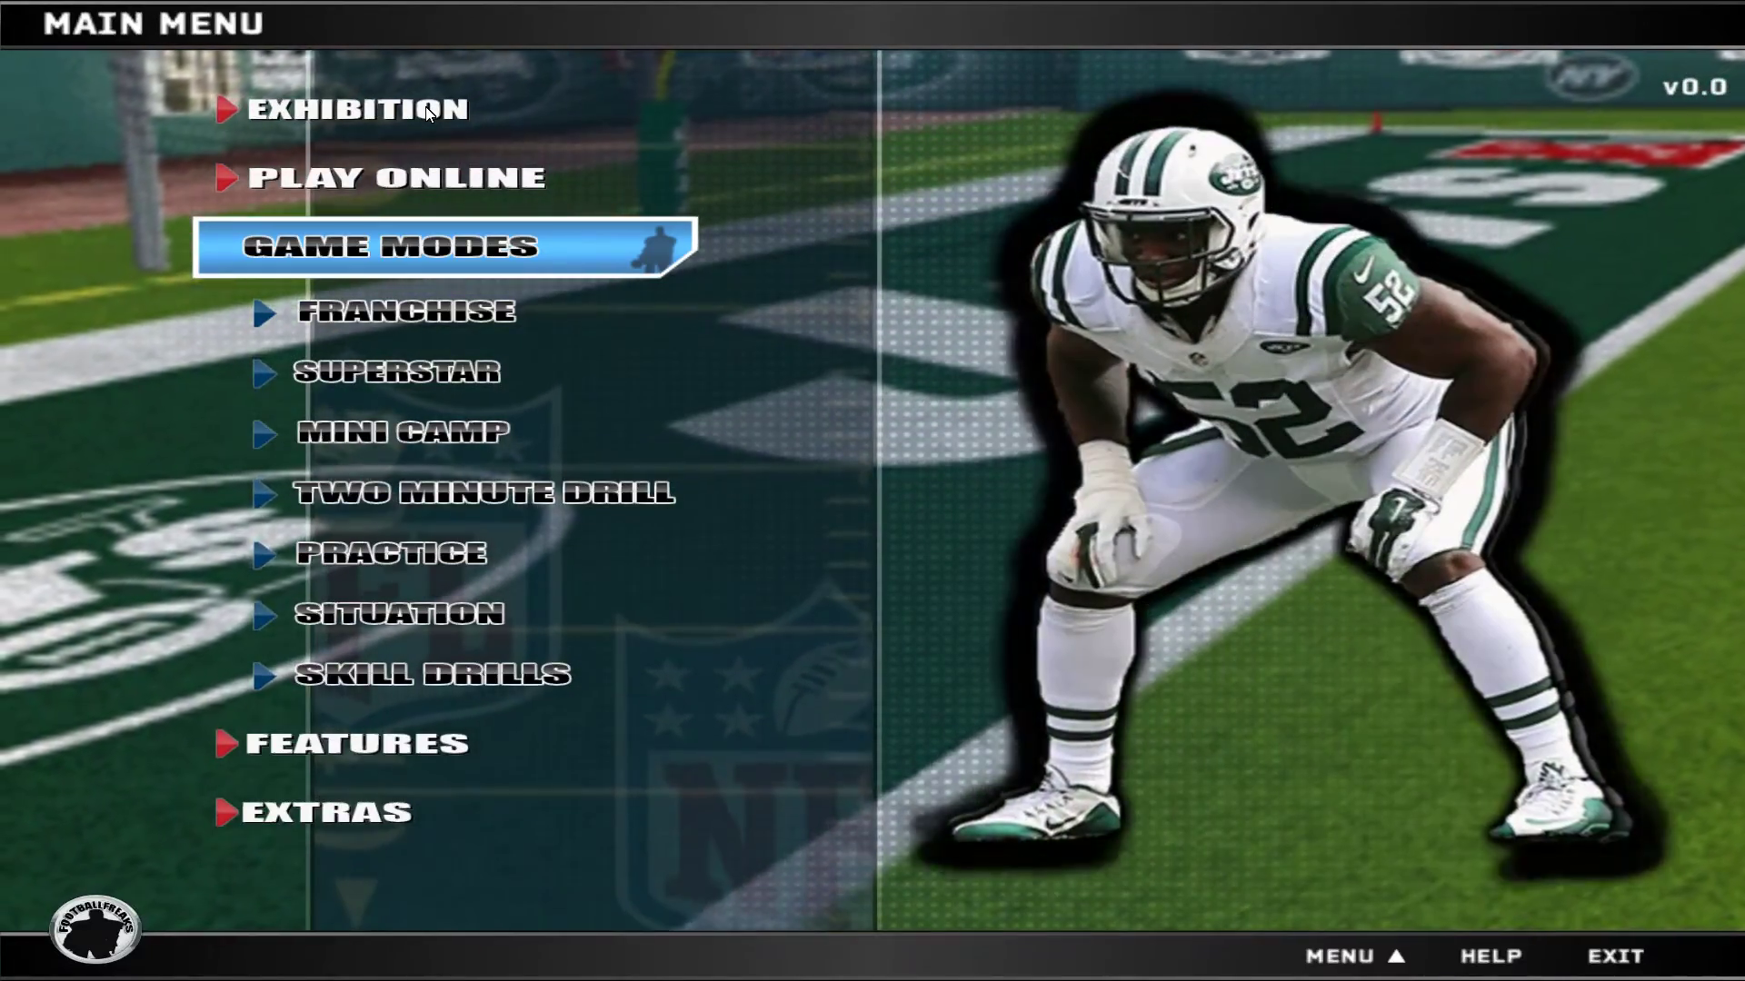
Step: Collapse the Game Modes list with Escape, leaving Exhibition, Play Online, Game Modes, Features and Extras
key("Escape")
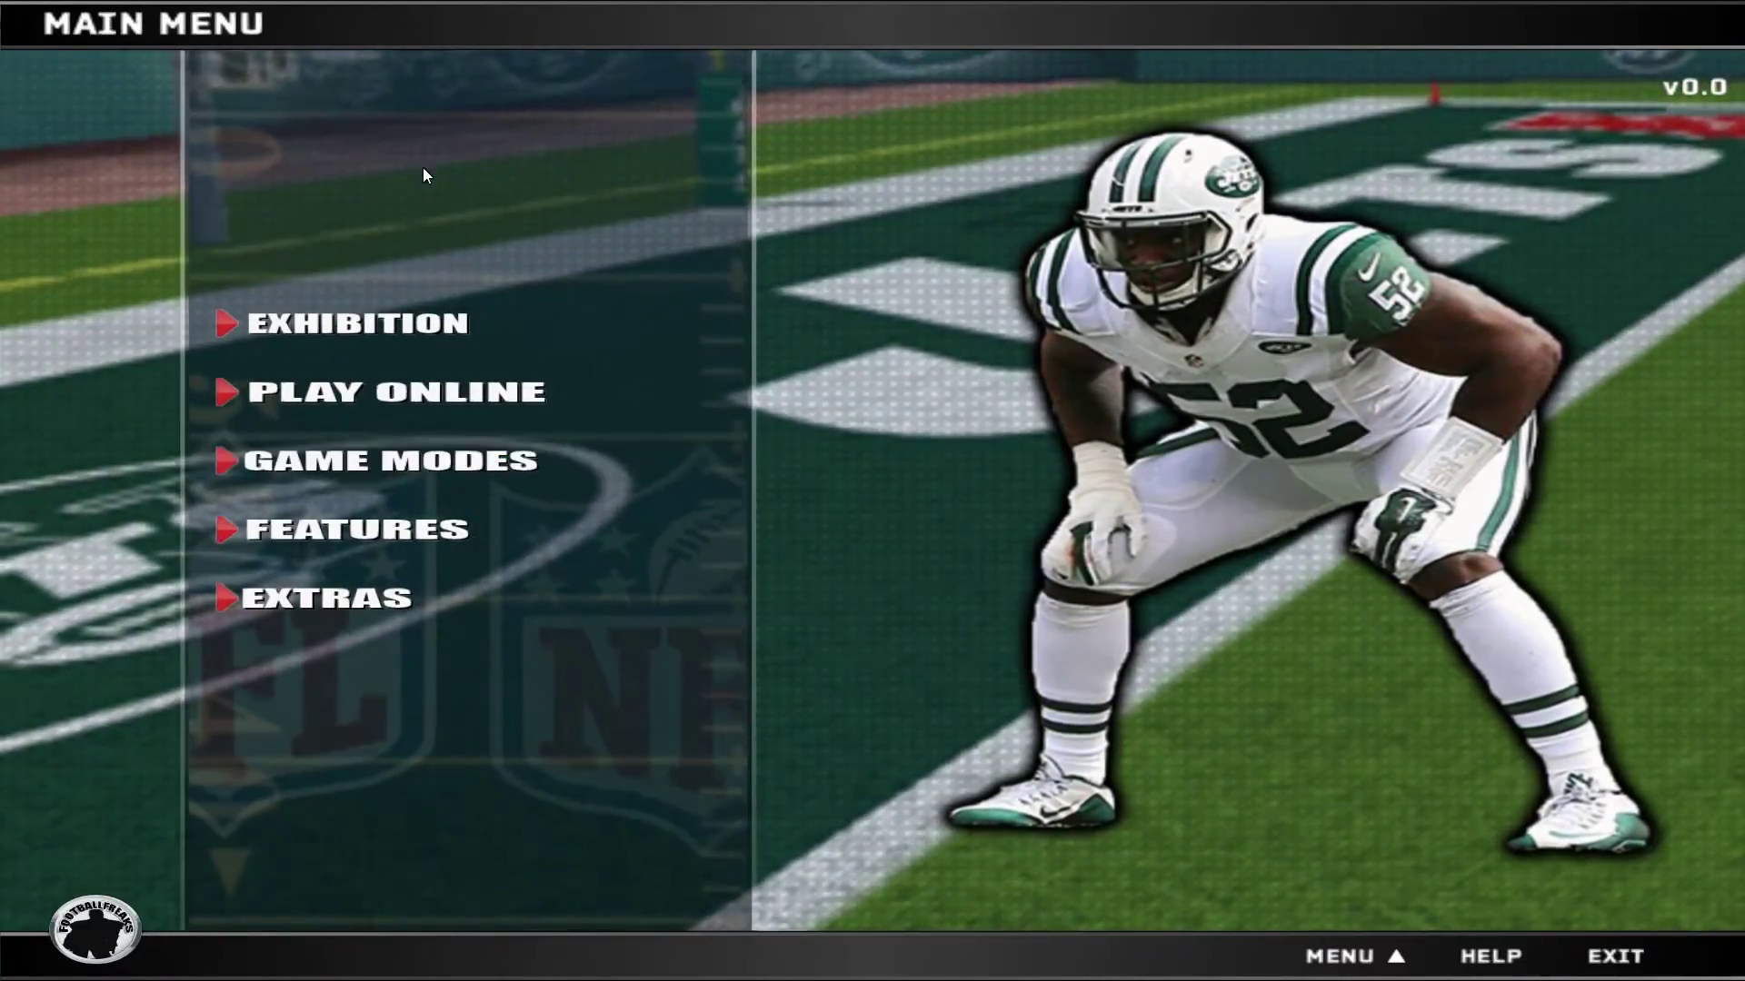
Step: Set up an exhibition with the Bears away and the 49ers at home, then continue to Select Sides
left_click(446, 309)
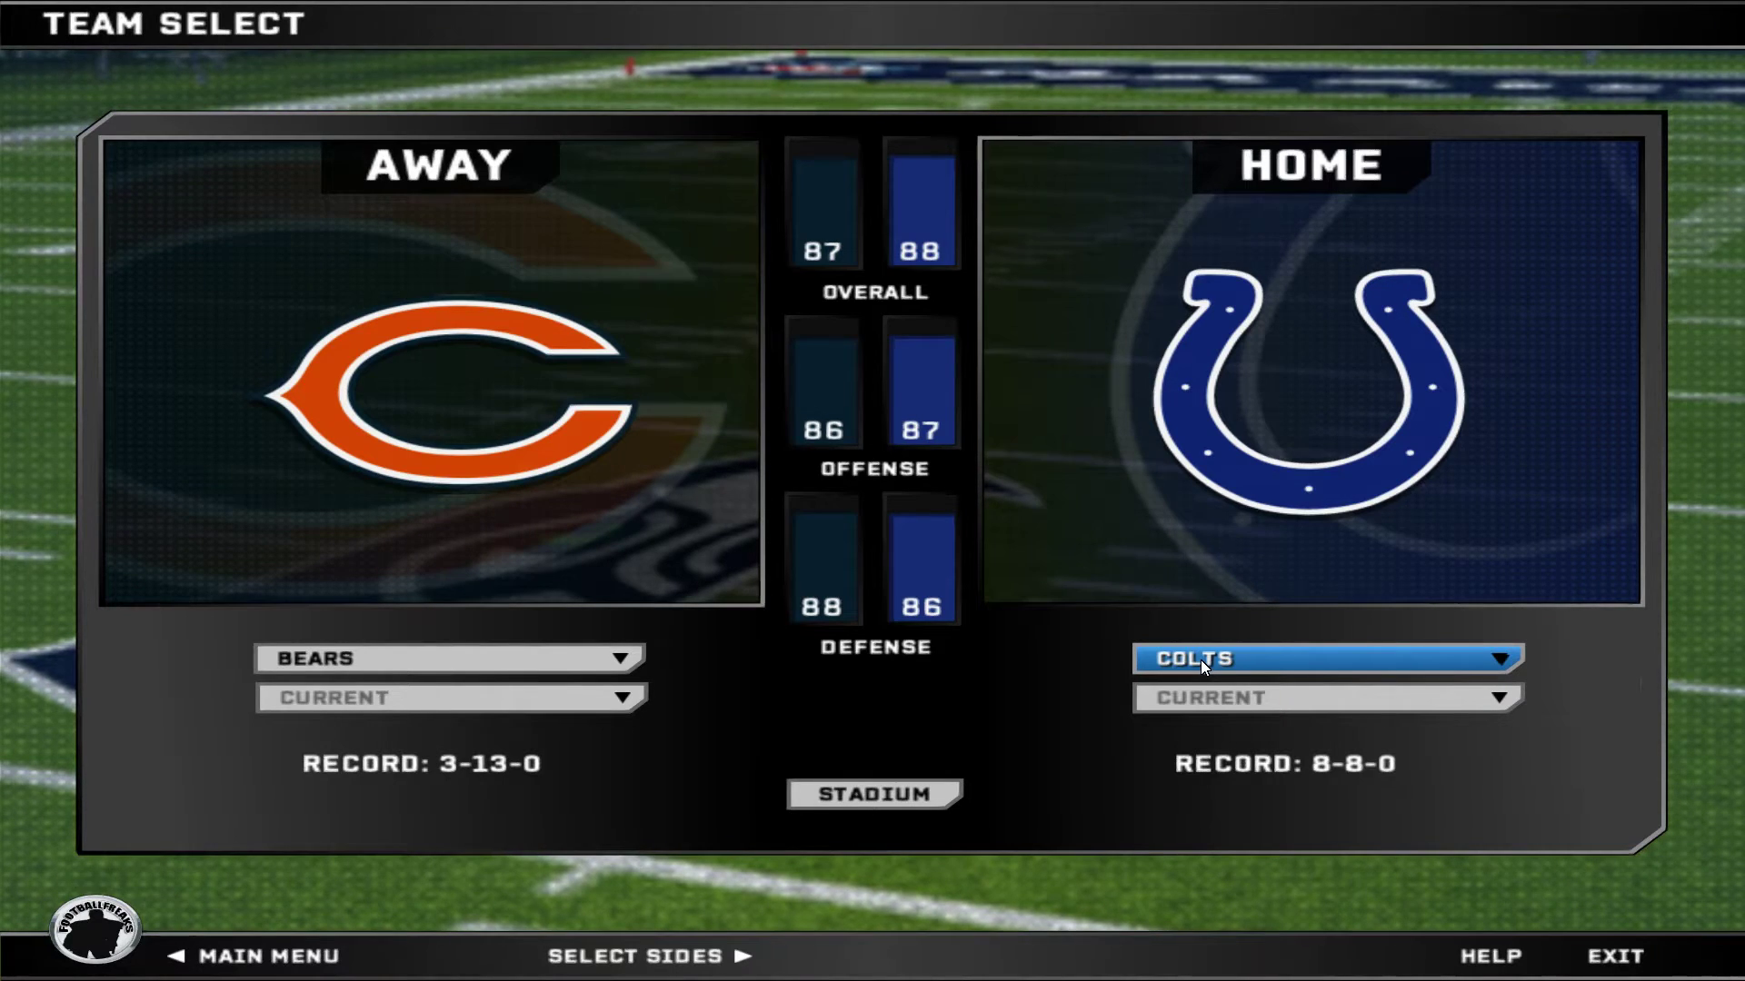
scroll(1201, 660, "down", 3)
scroll(1201, 660, "down", 1)
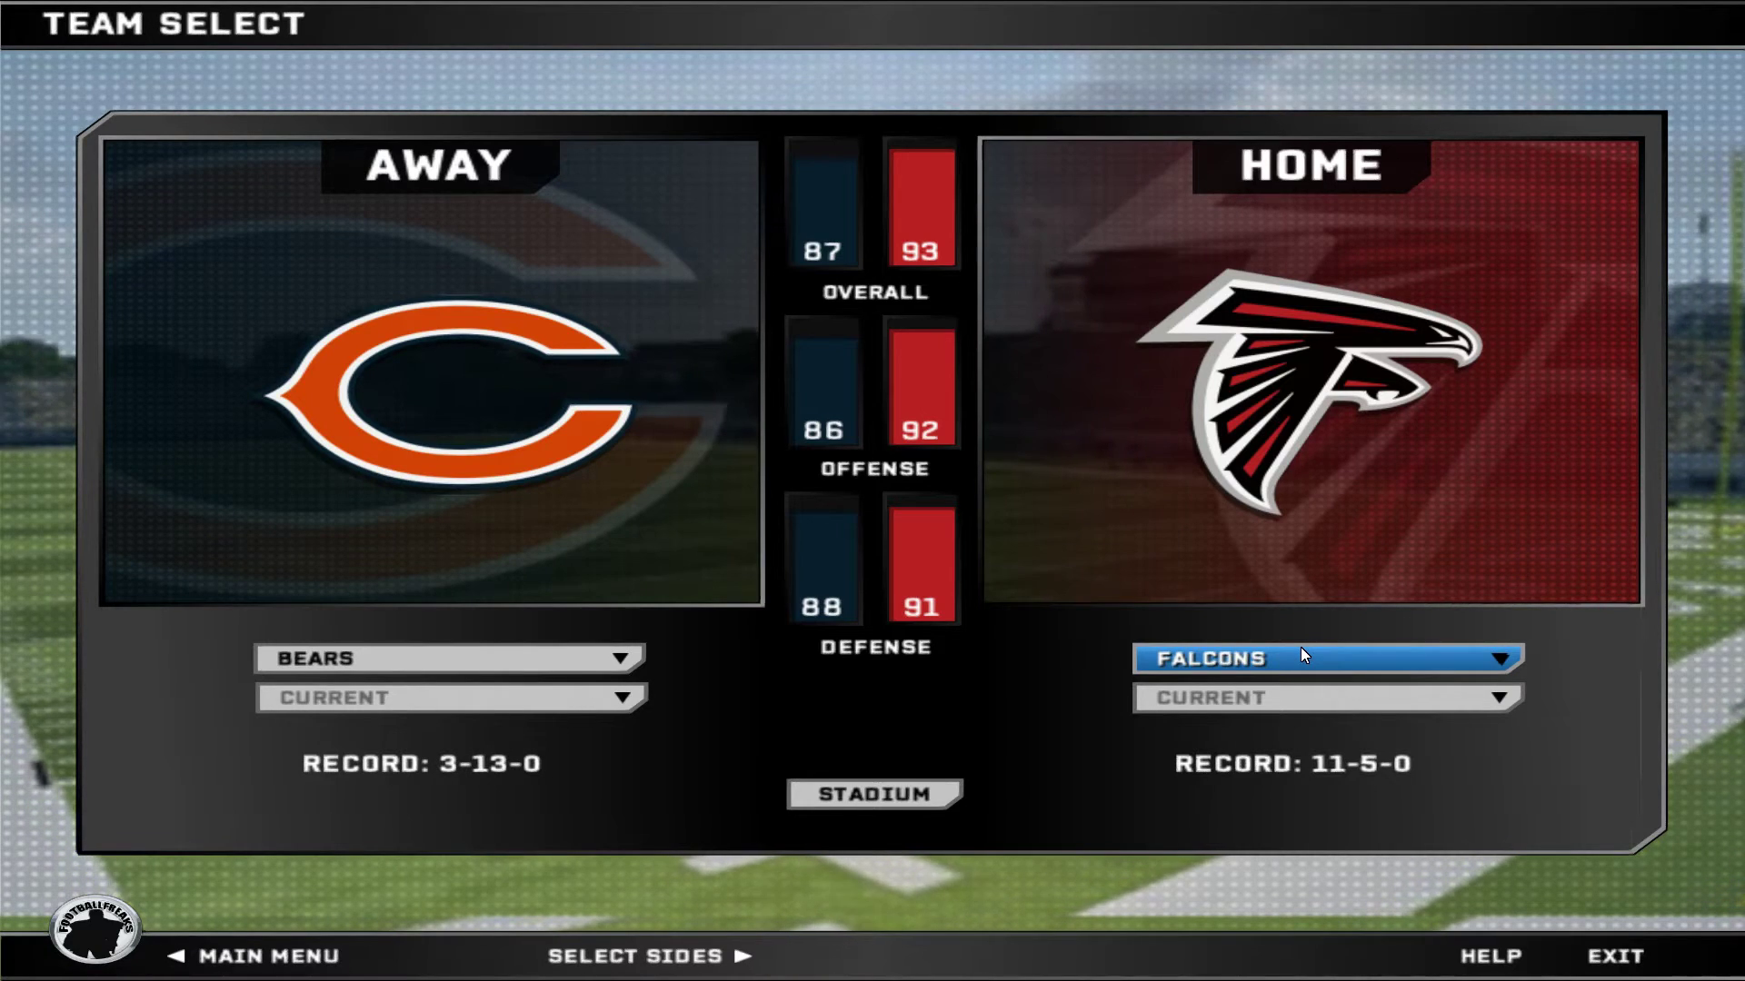
scroll(1300, 656, "down", 3)
scroll(1302, 656, "up", 1)
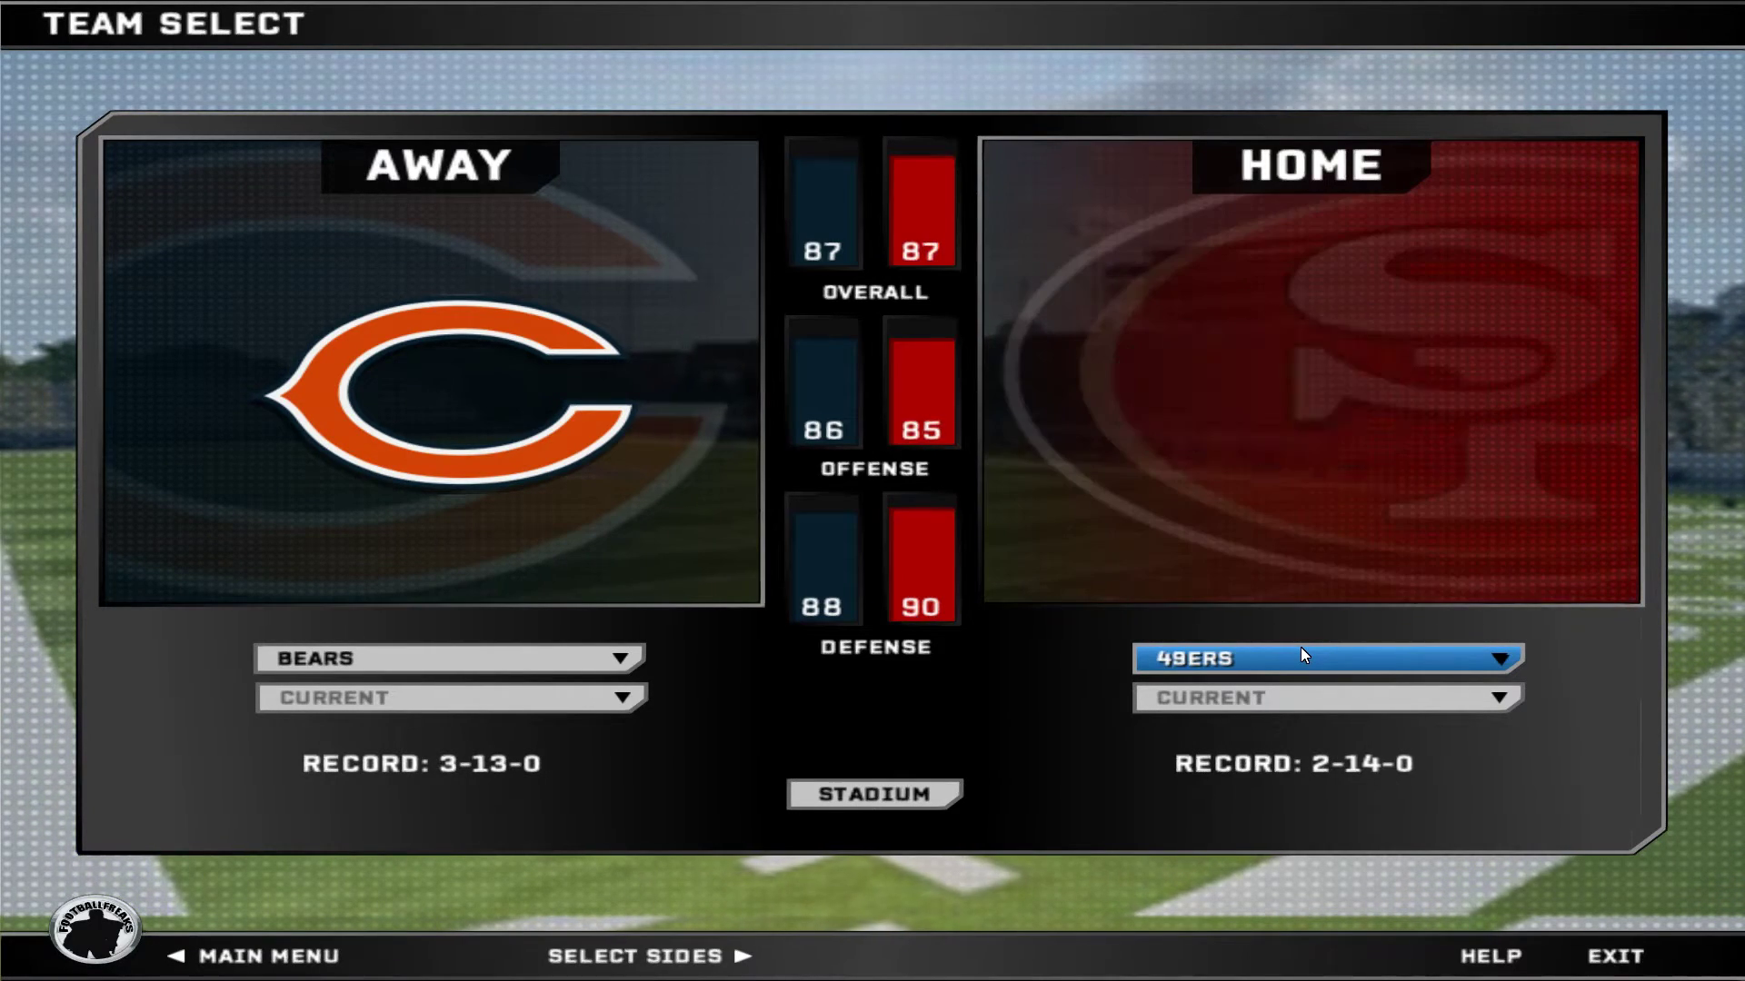
left_click(611, 957)
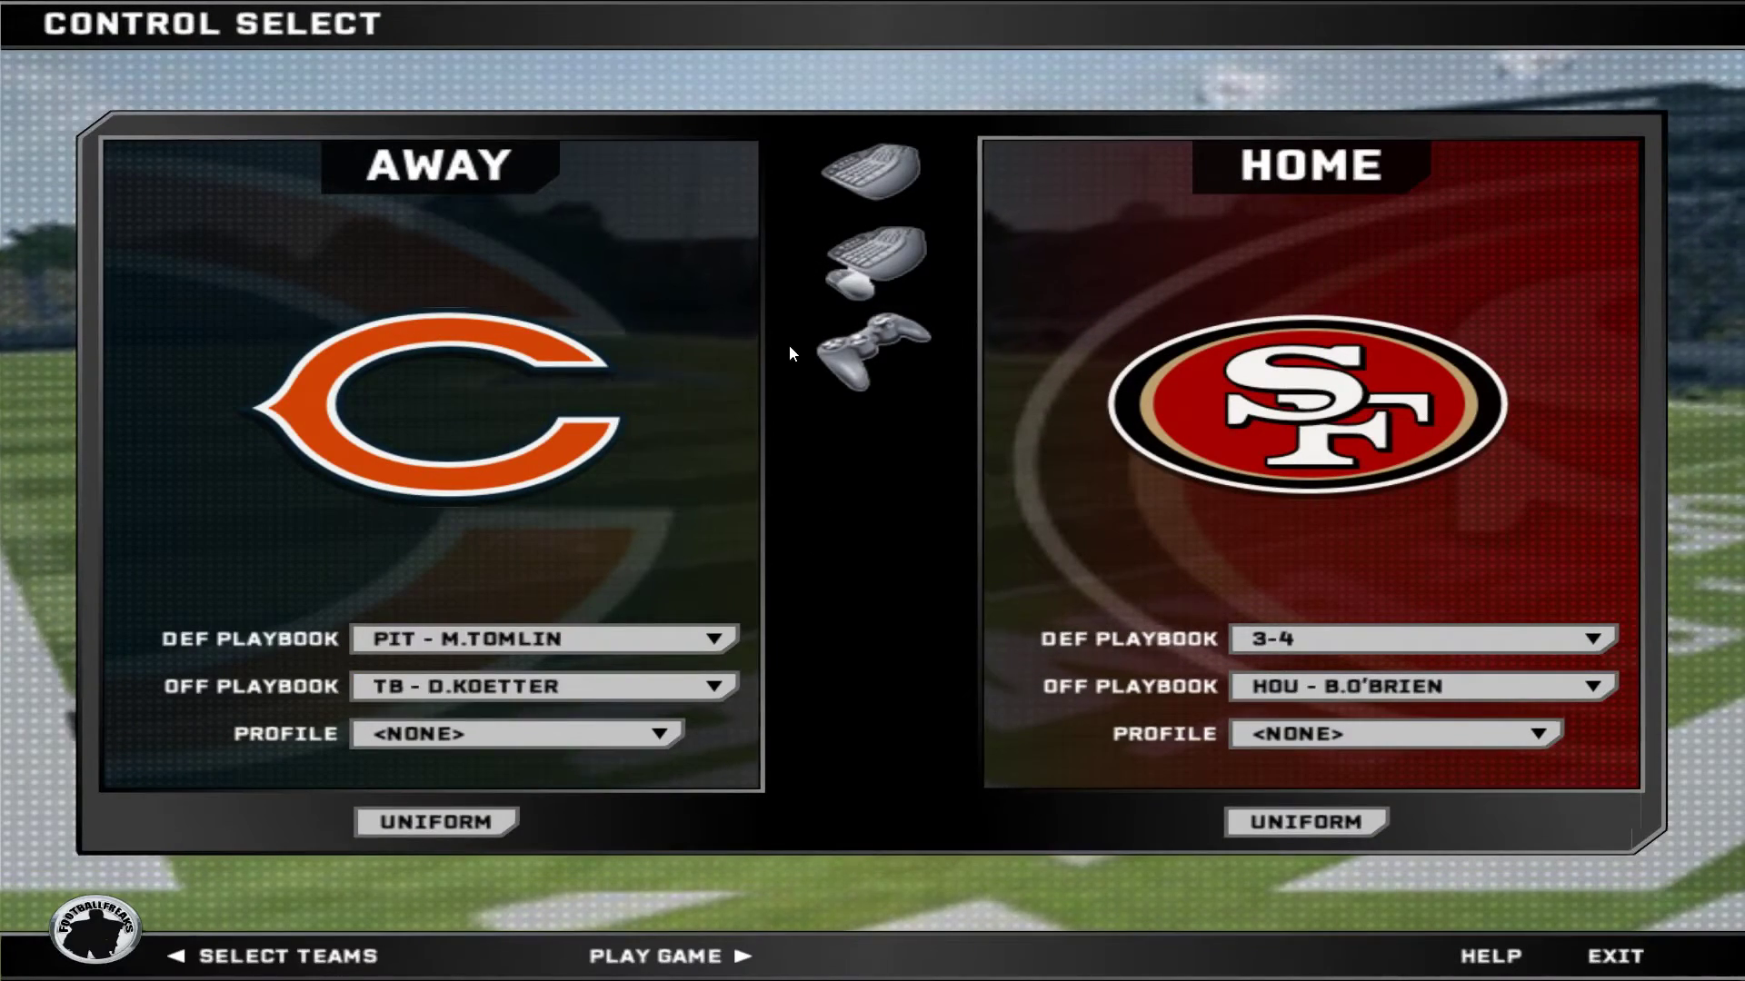
Step: Assign the controller to the home 49ers and start the Bears-at-49ers exhibition game
left_click_drag(859, 336, 1229, 400)
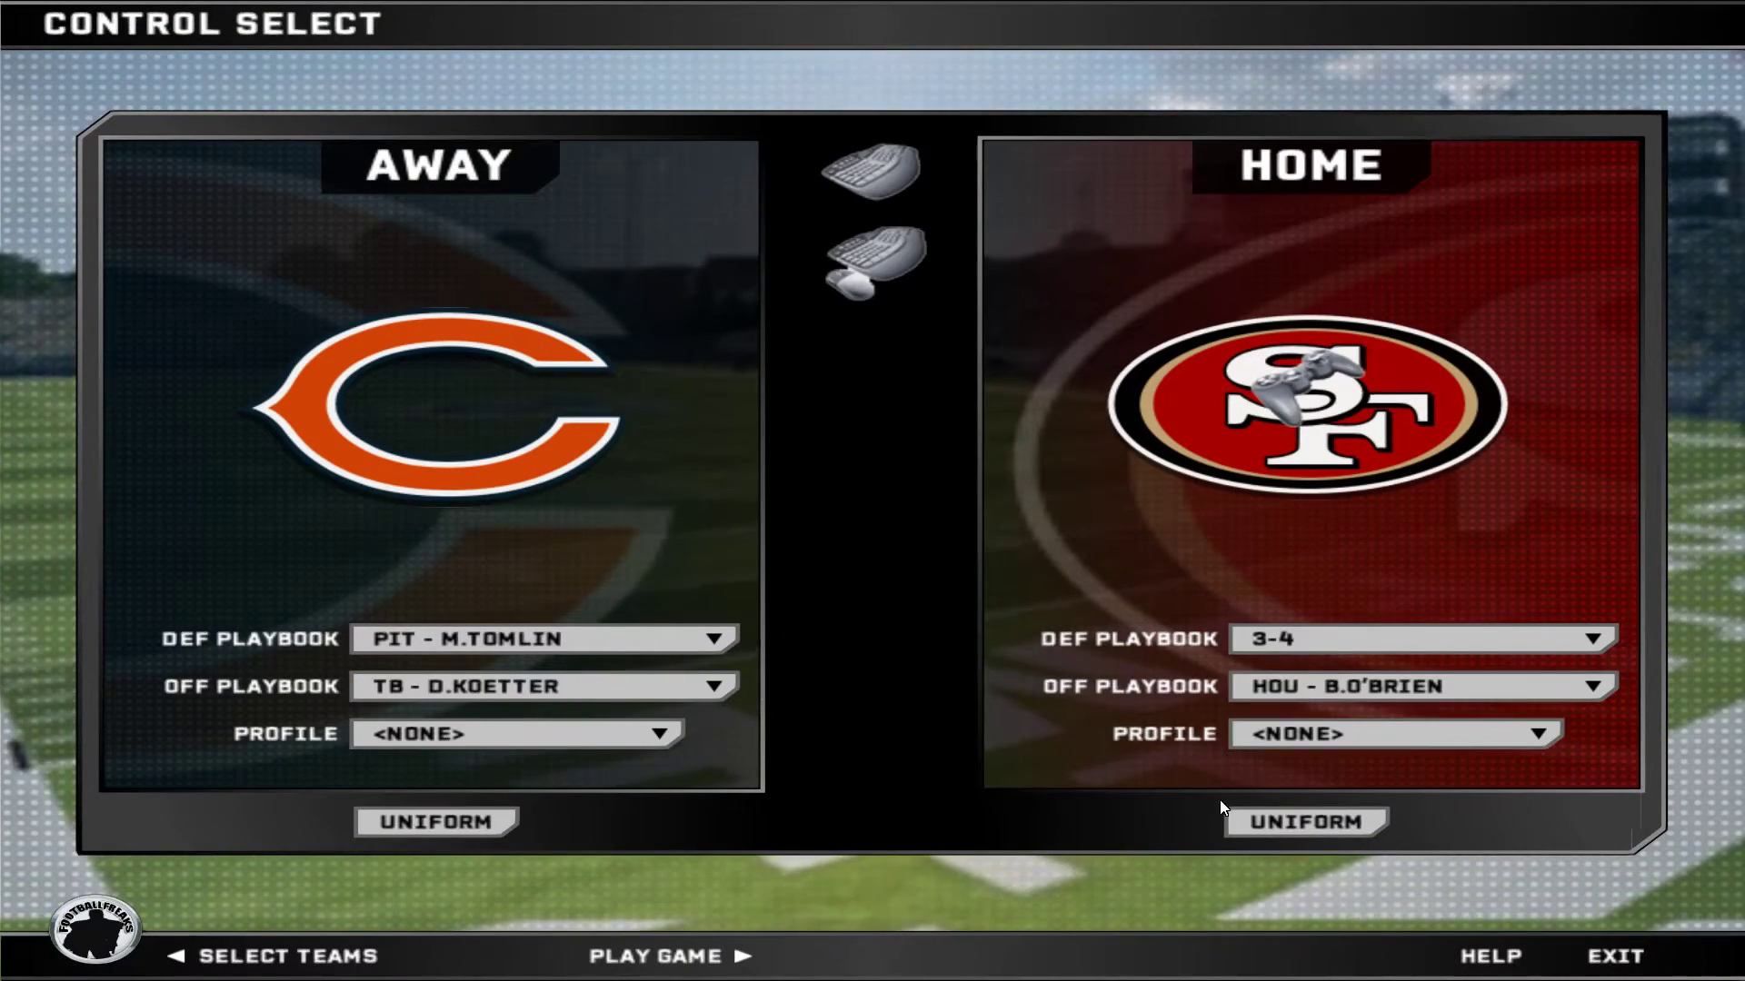
left_click(656, 961)
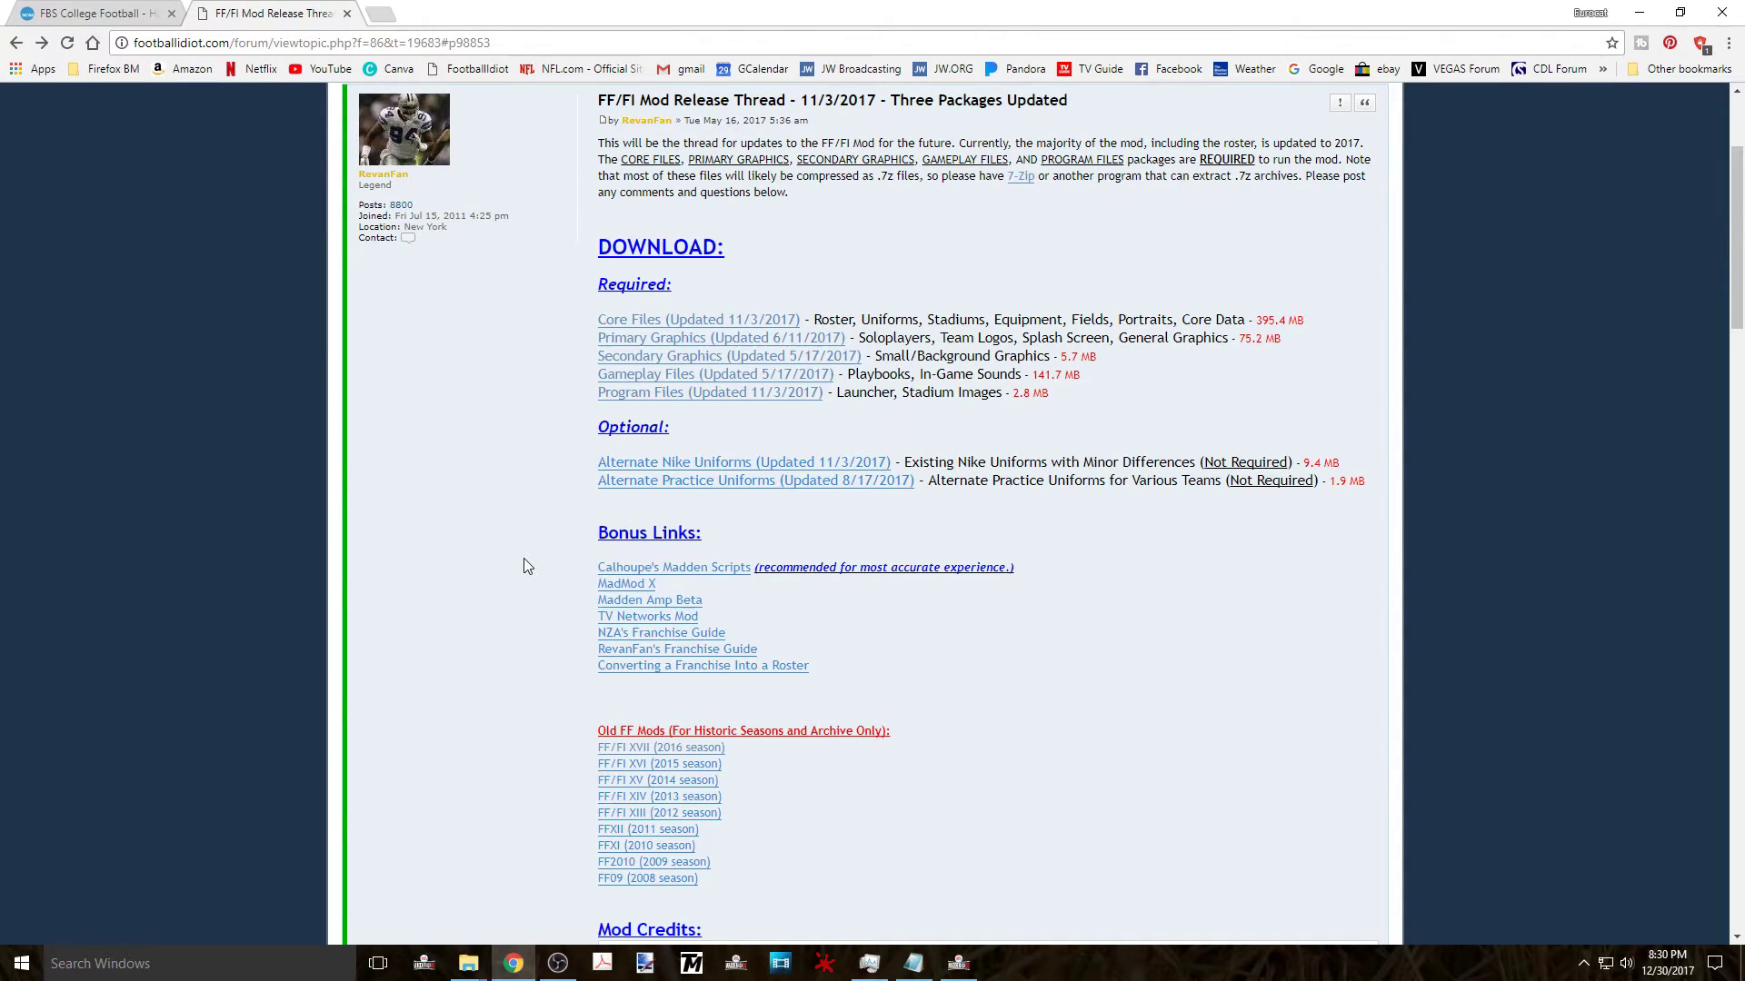
Step: Scroll through the FF/FI Mod Release Thread's required, optional and bonus download links
scroll(523, 566, "down", 1)
scroll(523, 558, "up", 1)
scroll(523, 558, "up", 1)
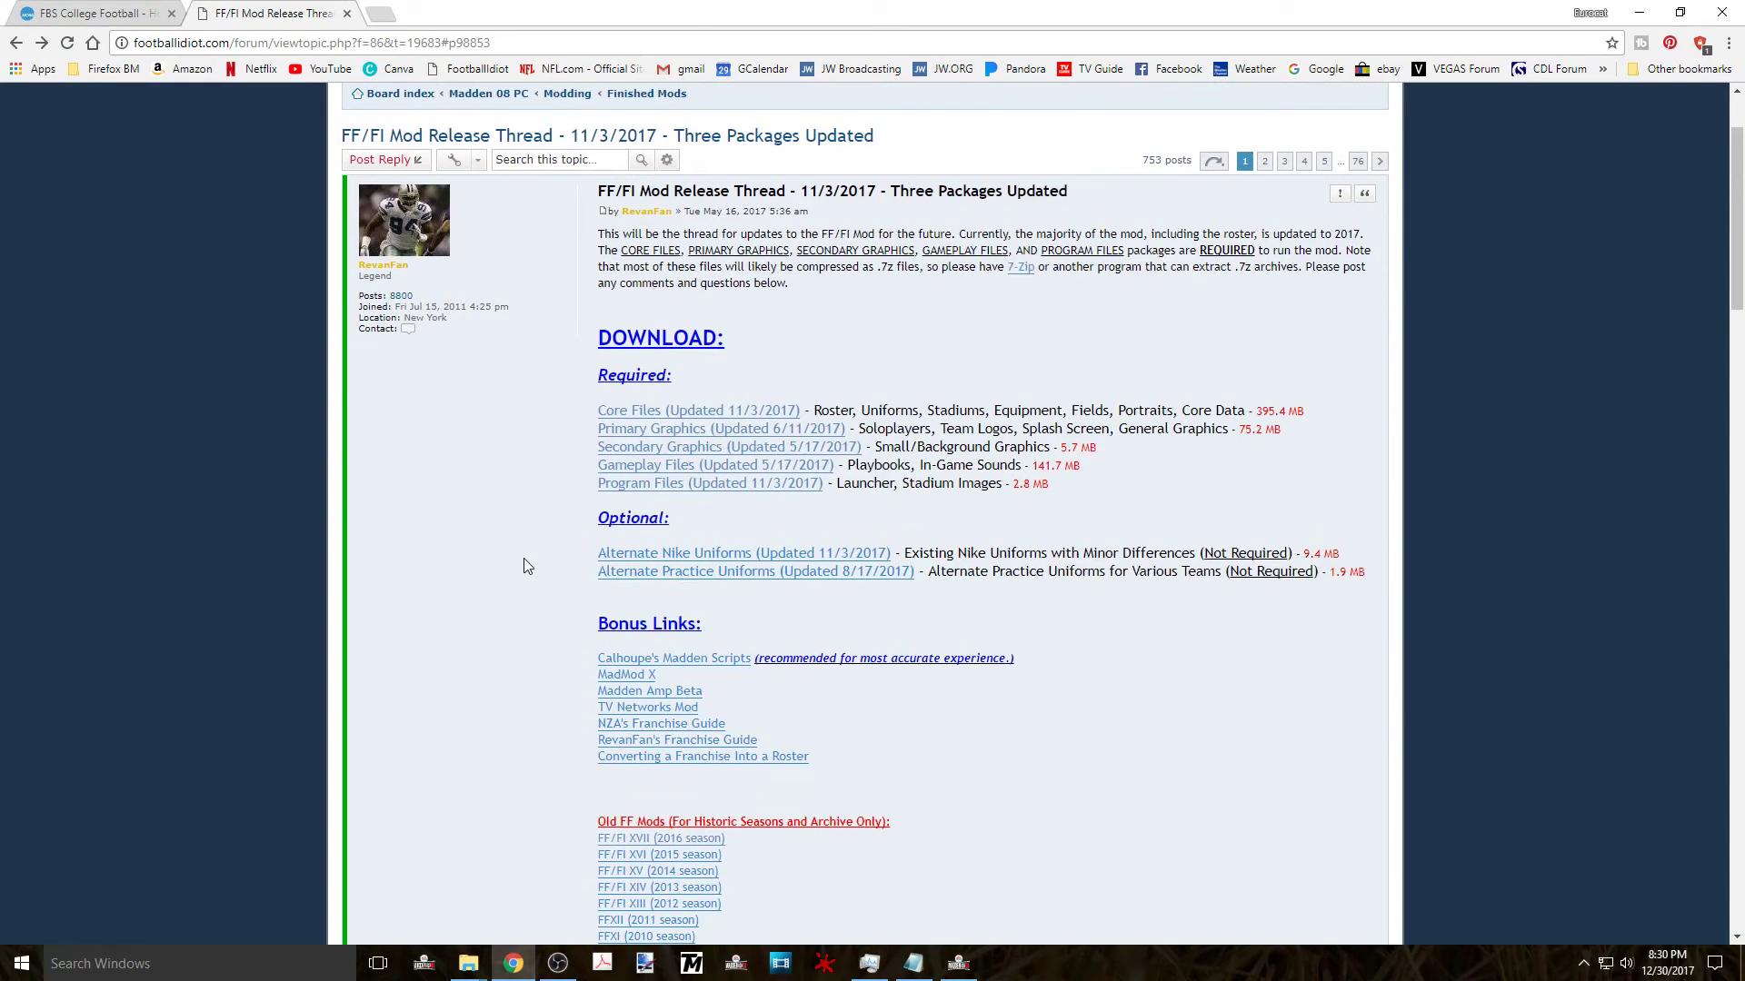
scroll(523, 557, "down", 1)
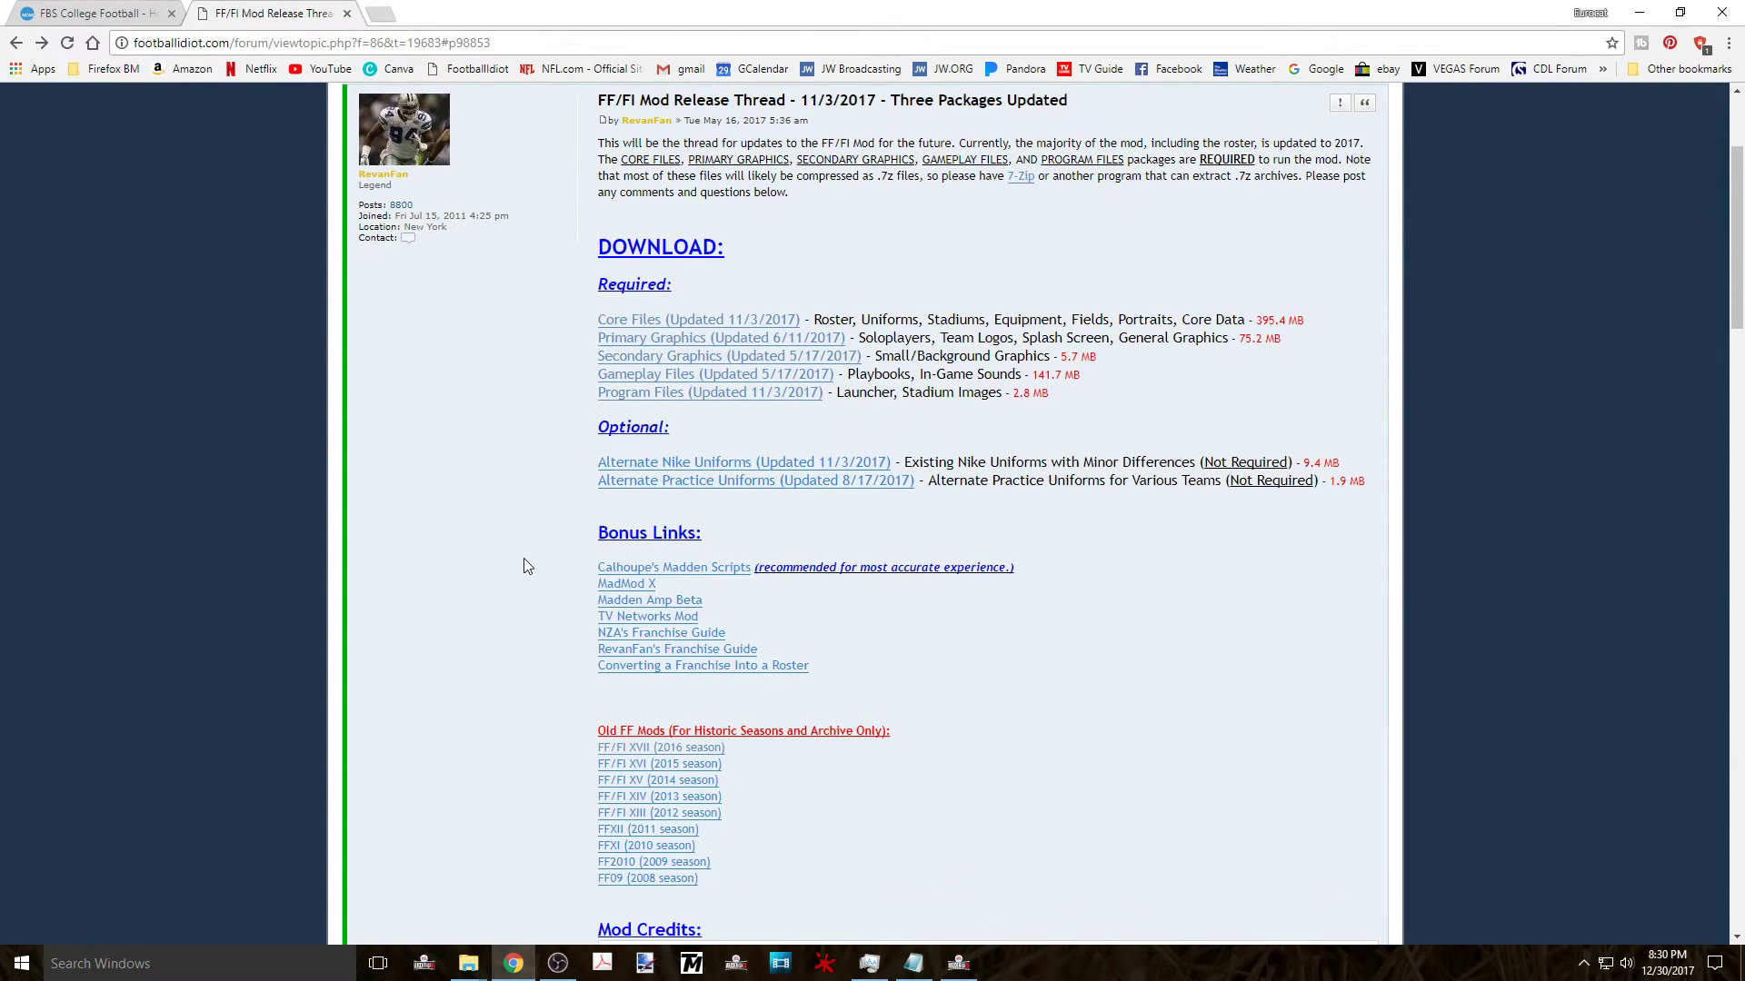